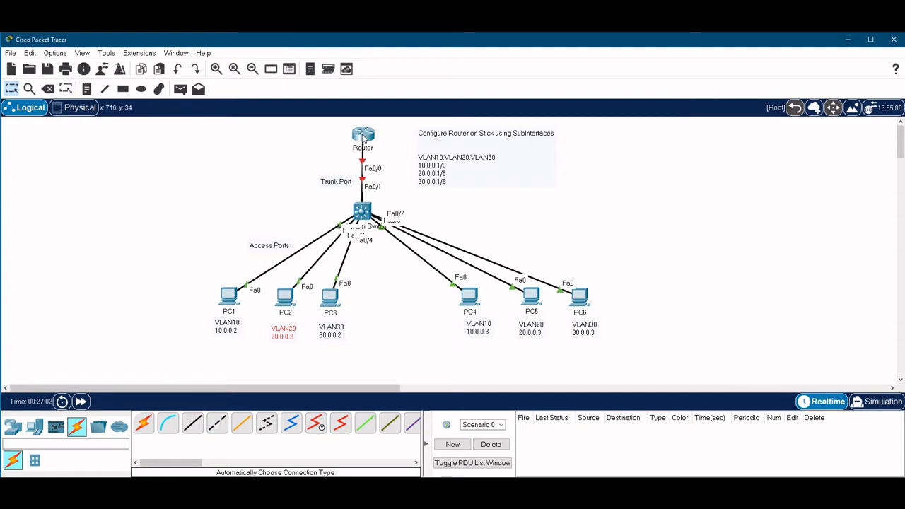
Step: Open the Router's command line, decline the initial configuration dialog and enter privileged mode
click(363, 135)
drag(440, 97, 424, 57)
drag(632, 392, 832, 442)
click(633, 381)
text(n)
key(Return)
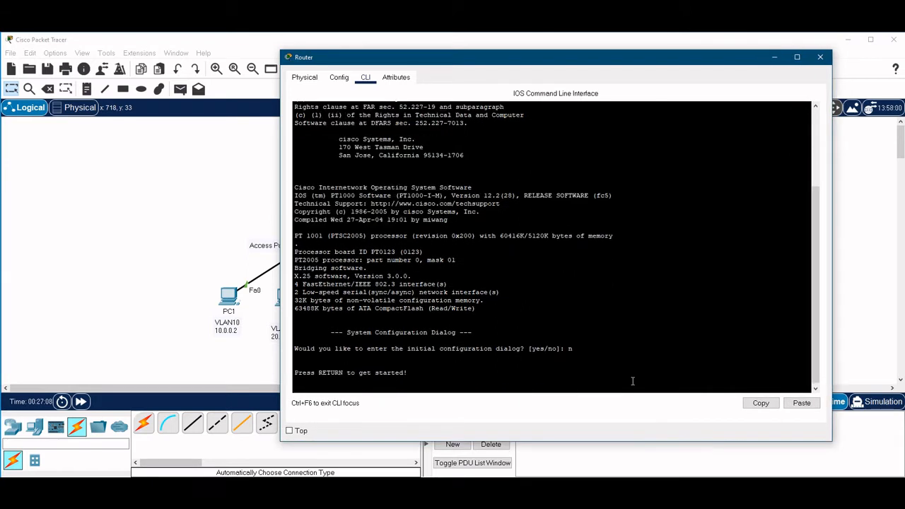
key(Return)
text(en)
key(Return)
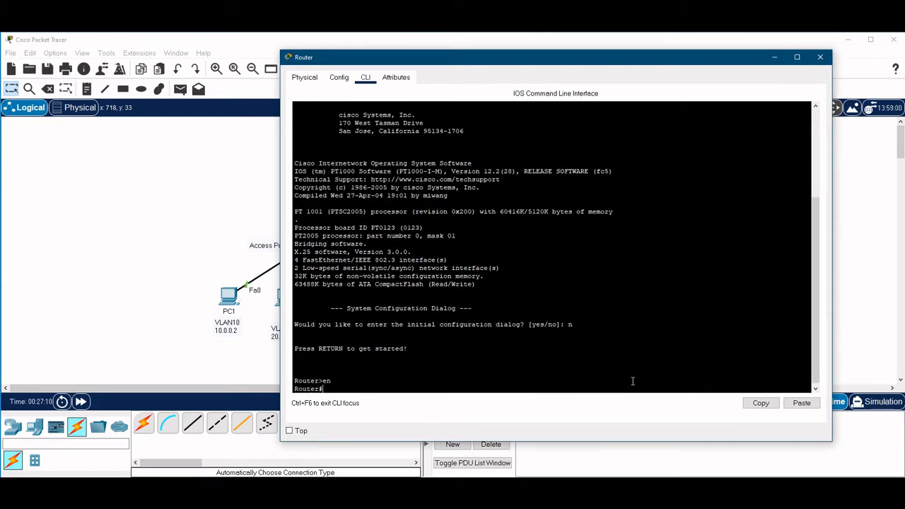
Step: List the router's interfaces with sh ip int br and arrange its window beside the network topology
text(sh ip int br)
key(Return)
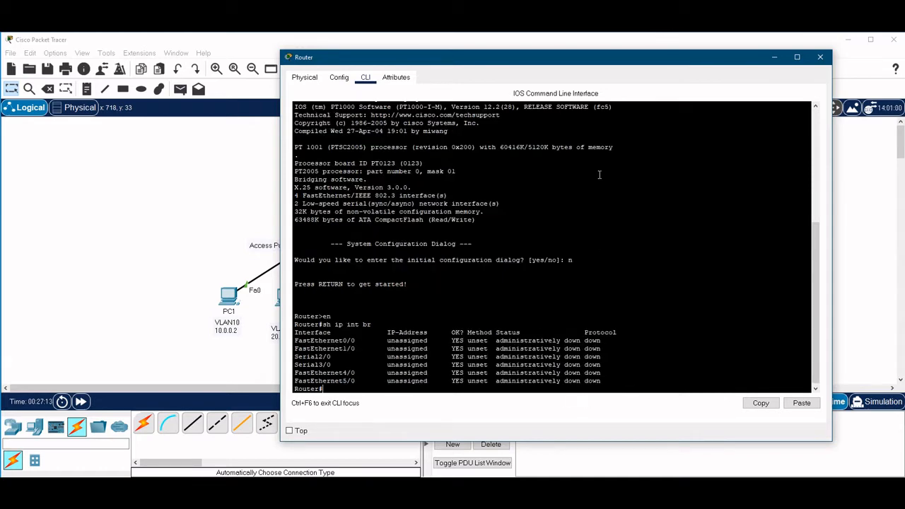
drag(586, 62, 652, 59)
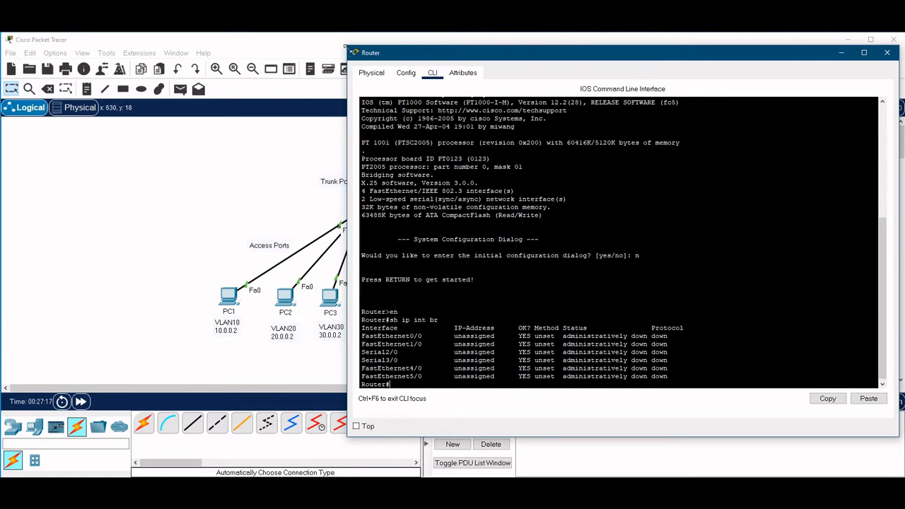
drag(349, 57, 447, 93)
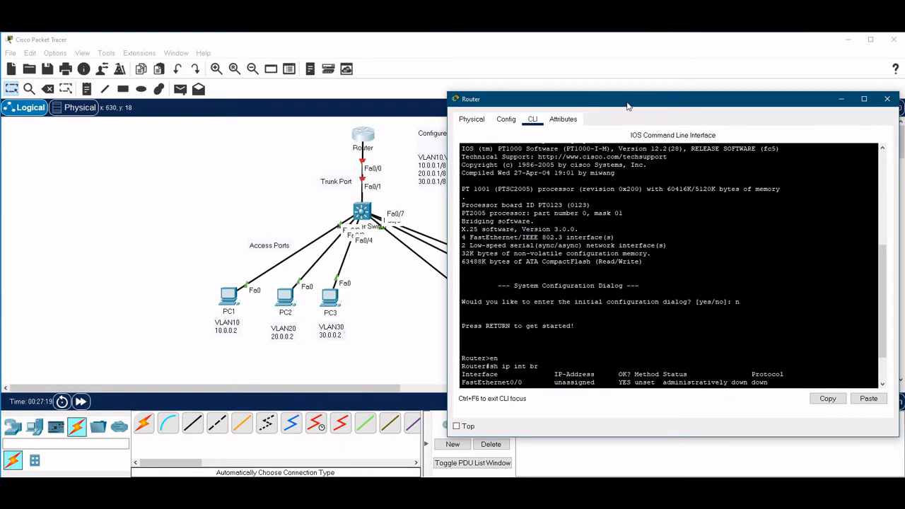
drag(618, 106, 635, 97)
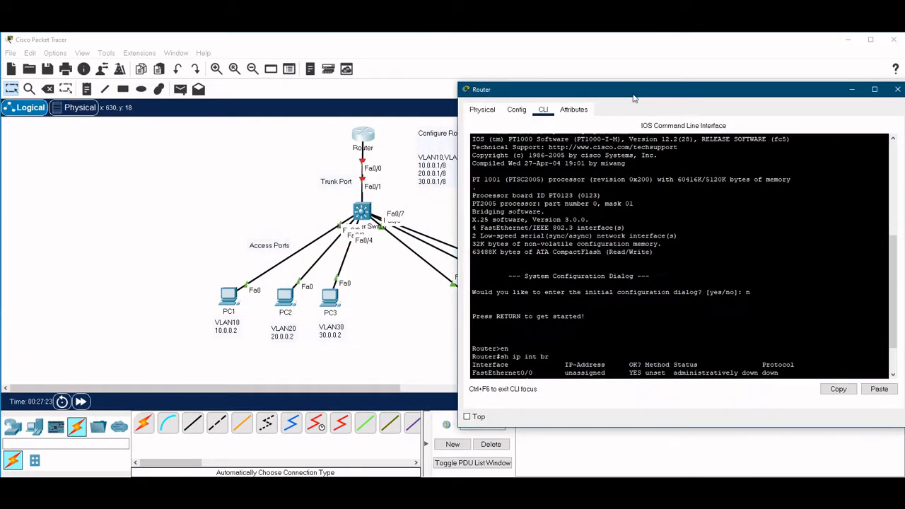
click(458, 178)
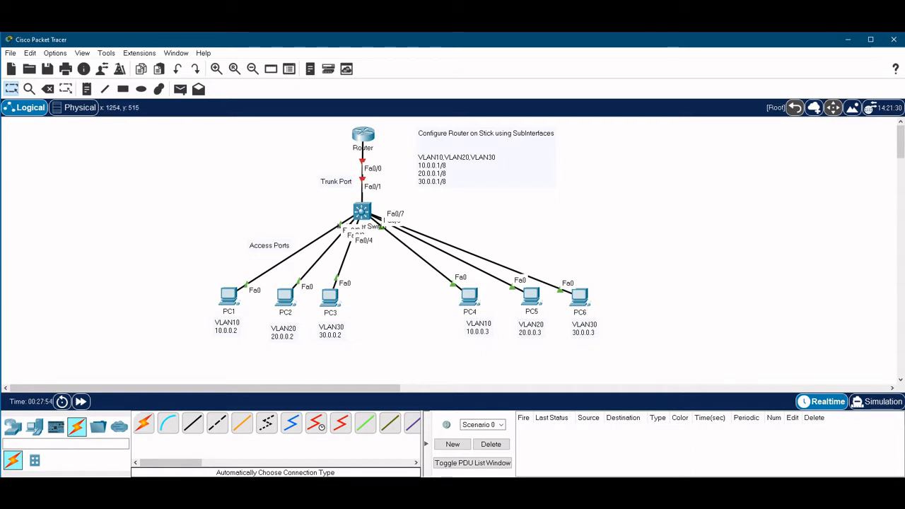
key(alt+Tab)
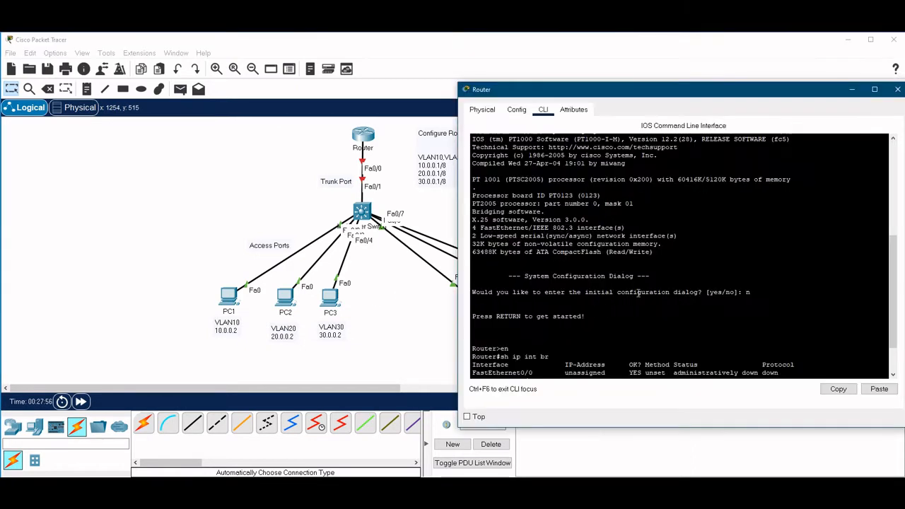
scroll(638, 293, down, 3)
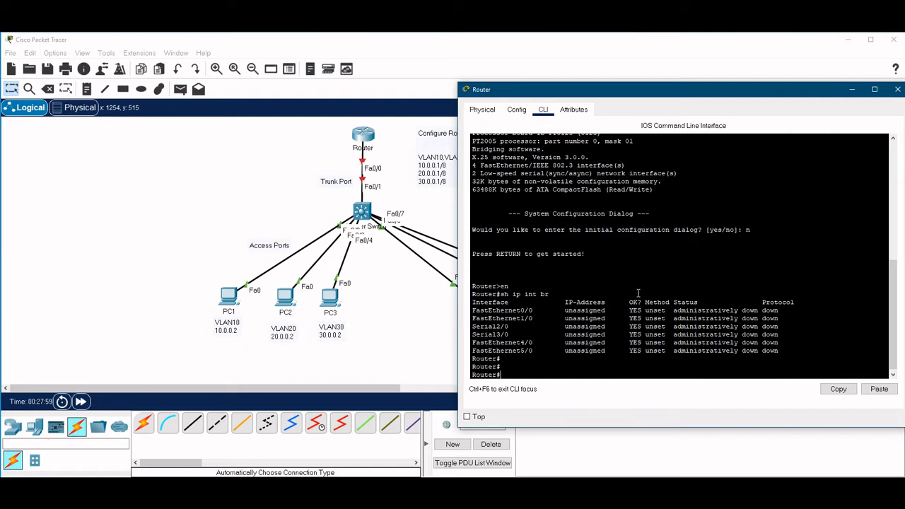
Step: Enable the router's FastEthernet 0/0 interface with no sh from configuration mode, and return to global configuration
text(conf t)
key(Return)
text(int f)
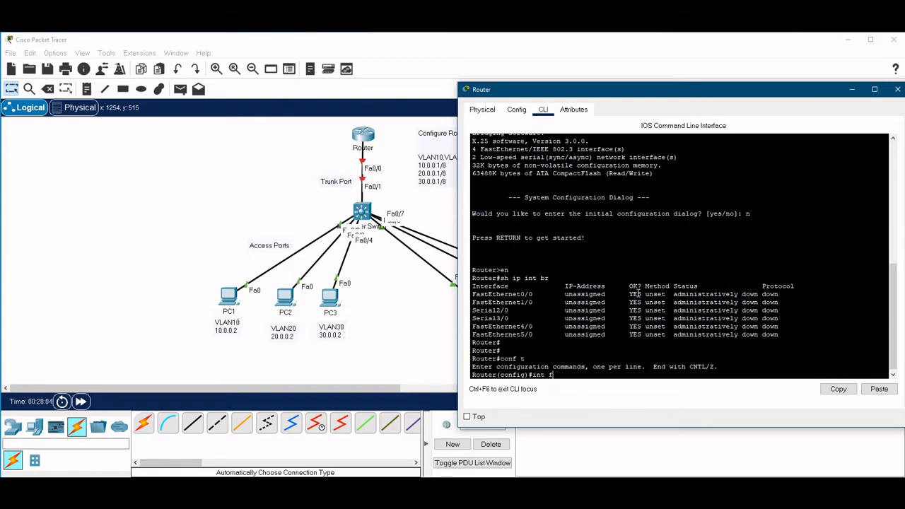
key(Tab)
text(0/)
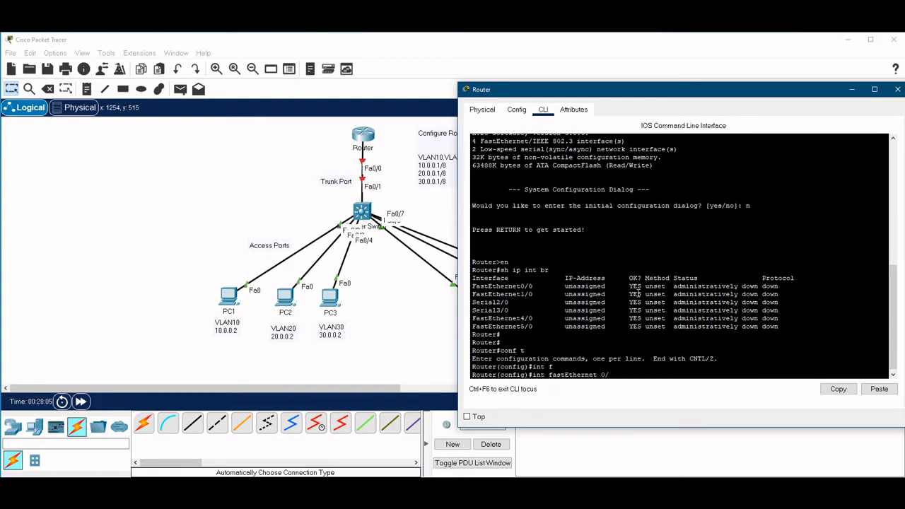
text(0)
key(Return)
text(no sh)
key(Return)
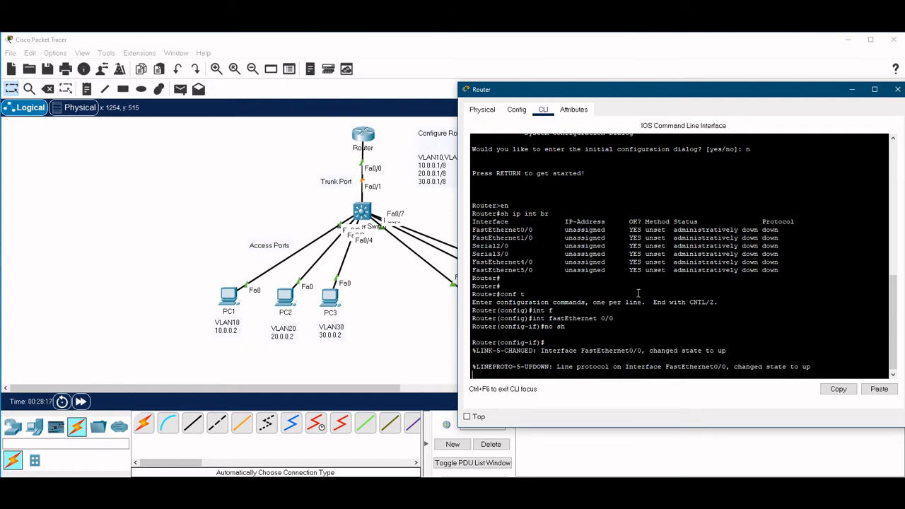
key(Return)
text(exi)
key(Return)
text(ter(config)#)
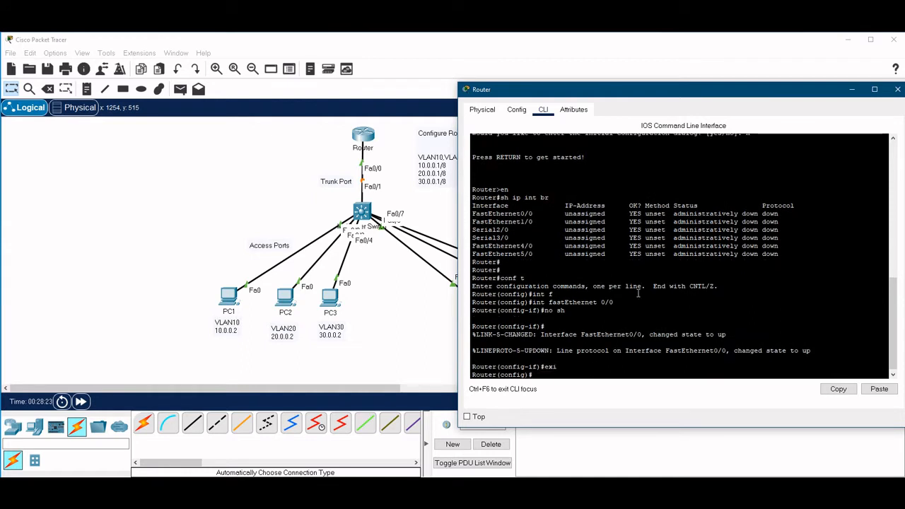
Step: Create subinterface FastEthernet 0/0.1 on the router, checking the allowed interface numbers
text(int fa)
key(Tab)
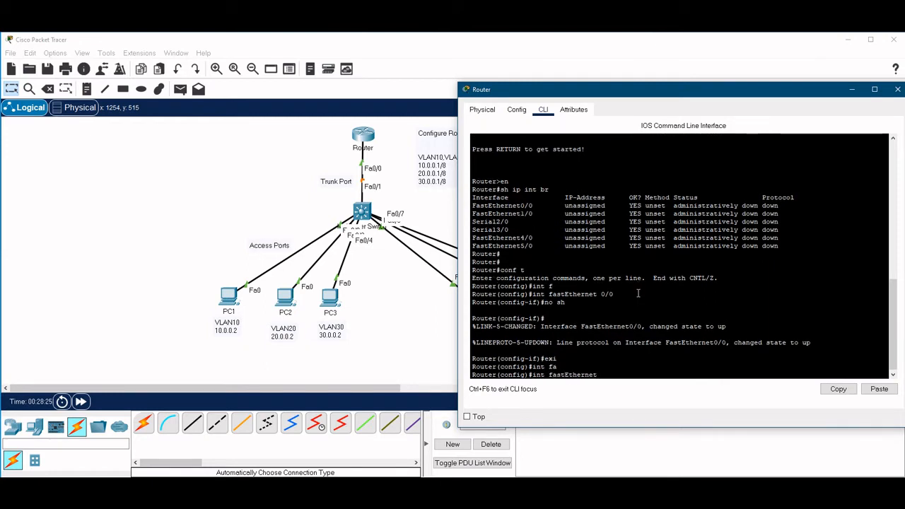
text(0/0?)
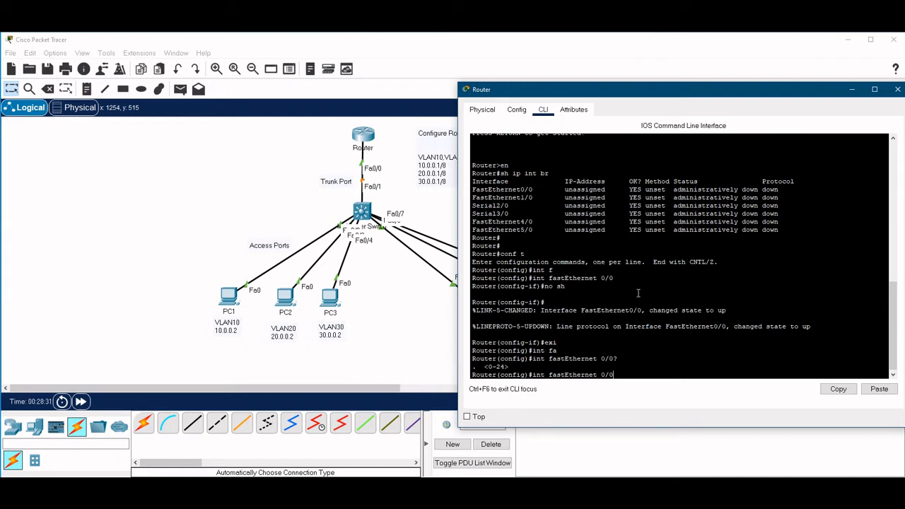
text(.1)
key(Return)
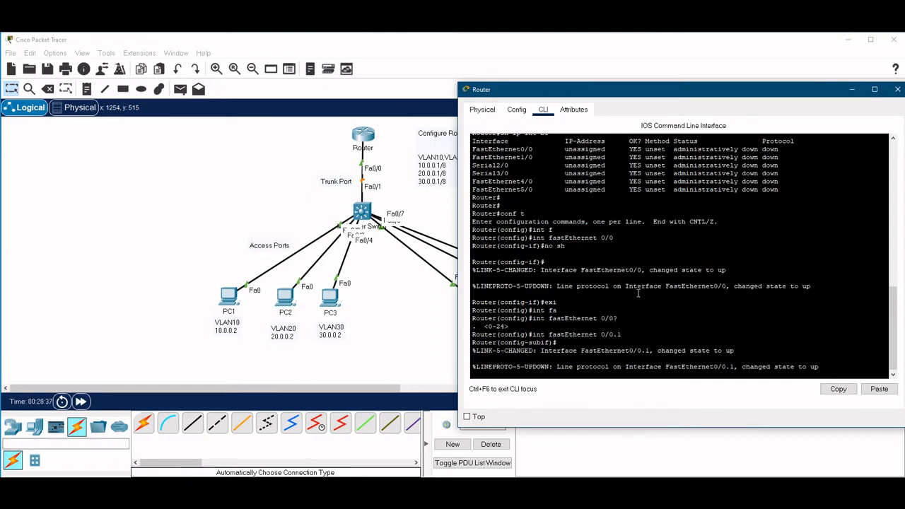
Step: Set the encapsulation of subinterface 0/0.1 to dot1Q with VLAN ID 10, consulting the command help
text(enc)
key(Tab)
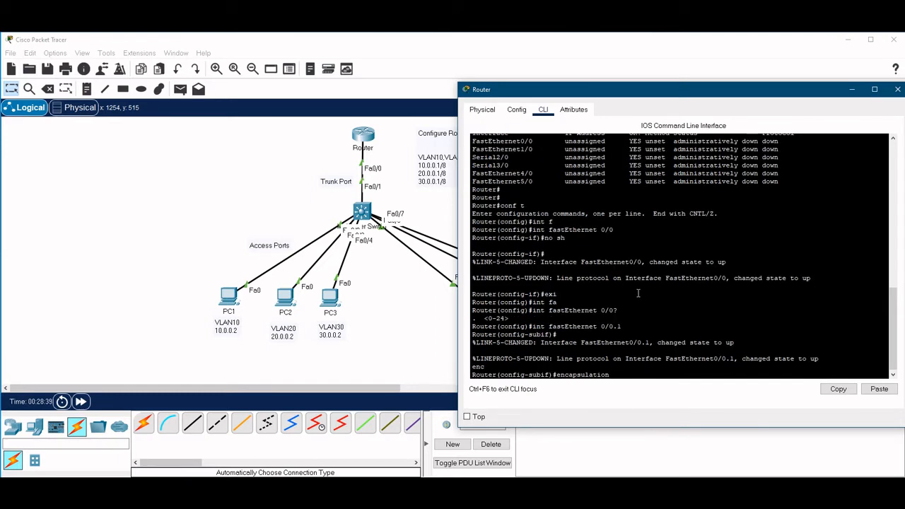
text(?do)
key(Tab)
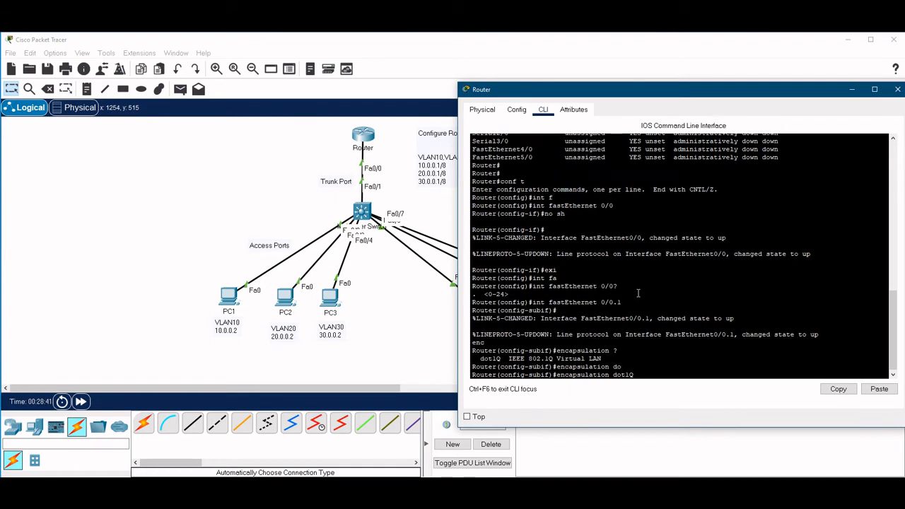
text(?)
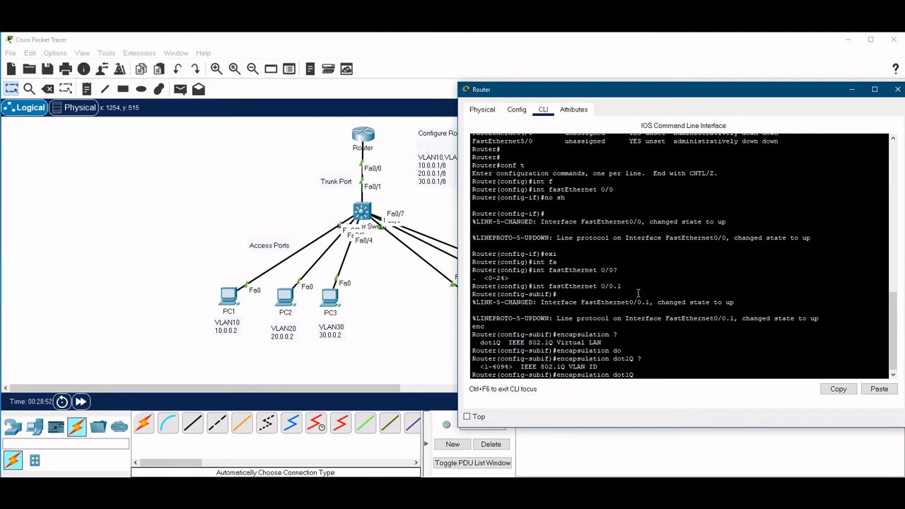
text(10)
key(Return)
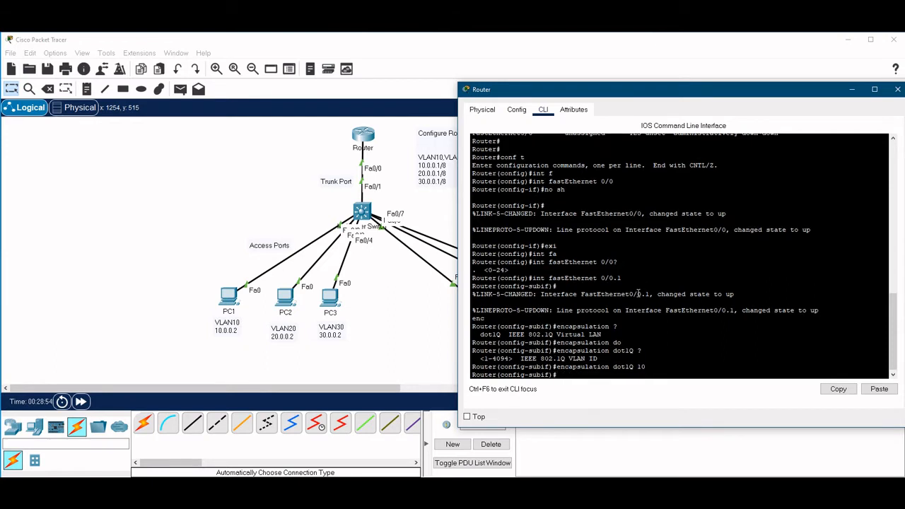
Step: Assign IP address 10.0.0.1 with mask 255.0.0.0 to subinterface 0/0.1 and exit to global configuration
text(ip)
key(Tab)
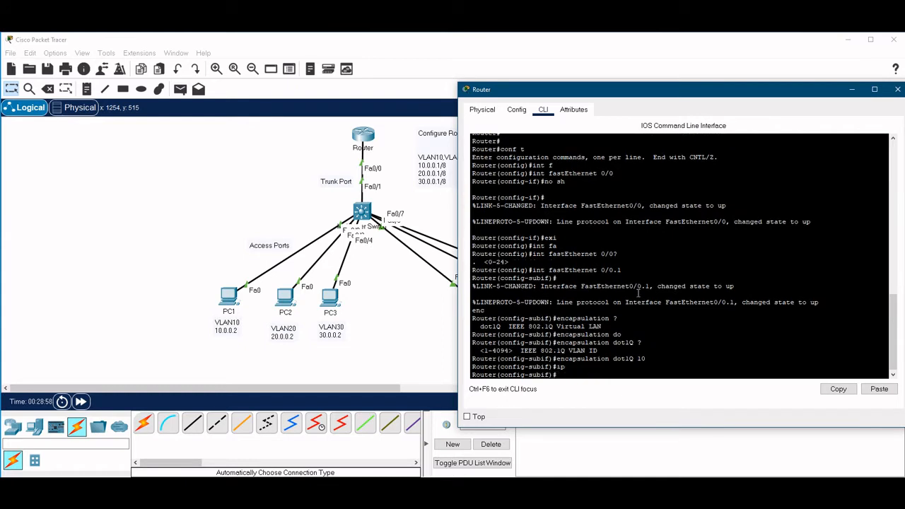
text(add)
key(Tab)
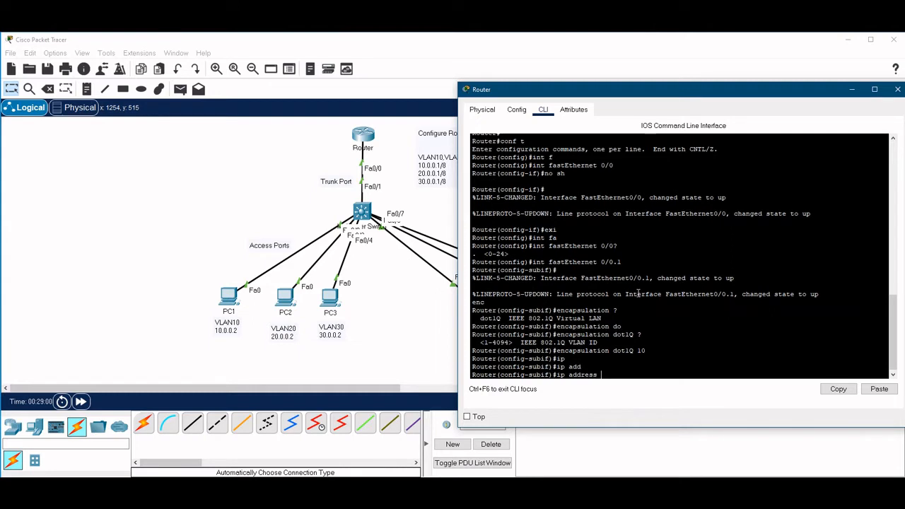
text(10.0.0.1 255.0.0.0)
key(Return)
text(exit)
key(Return)
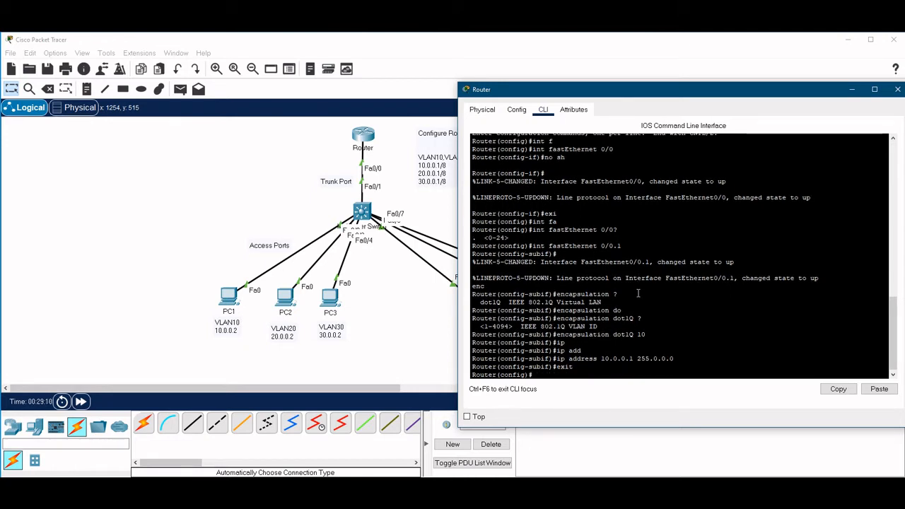
Step: Create subinterface FastEthernet 0/0.2 on the router
text(int fa)
key(Tab)
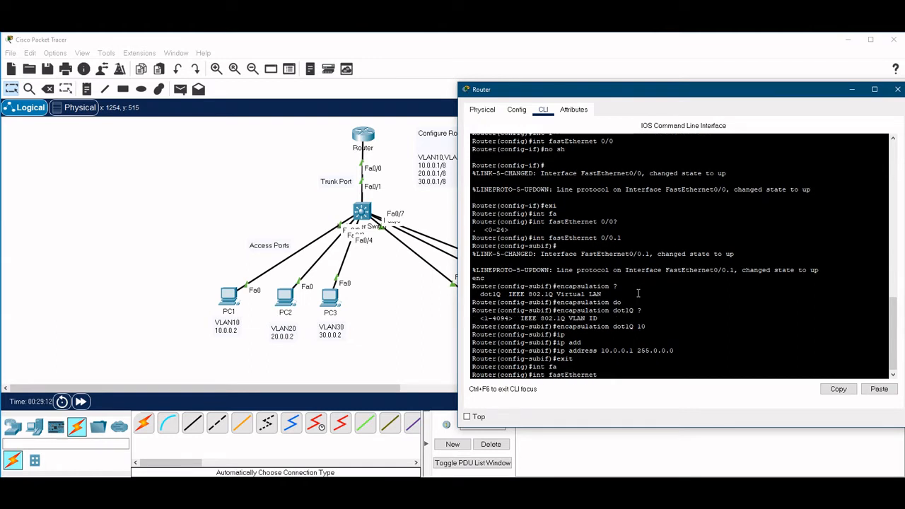
text(0/0.2)
key(Return)
Step: Set the encapsulation of subinterface 0/0.2 to dot1Q with VLAN ID 20
text(enc)
key(Tab)
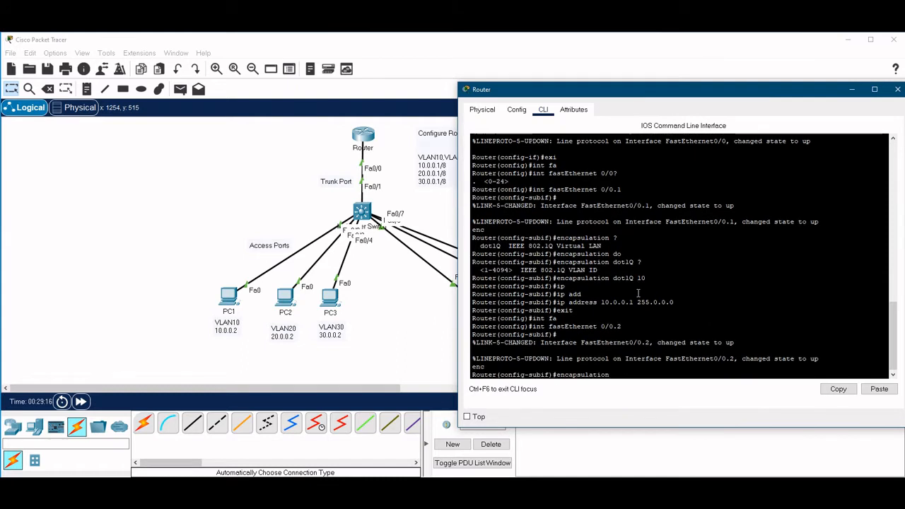
text(do)
key(Tab)
text(vl)
key(Tab)
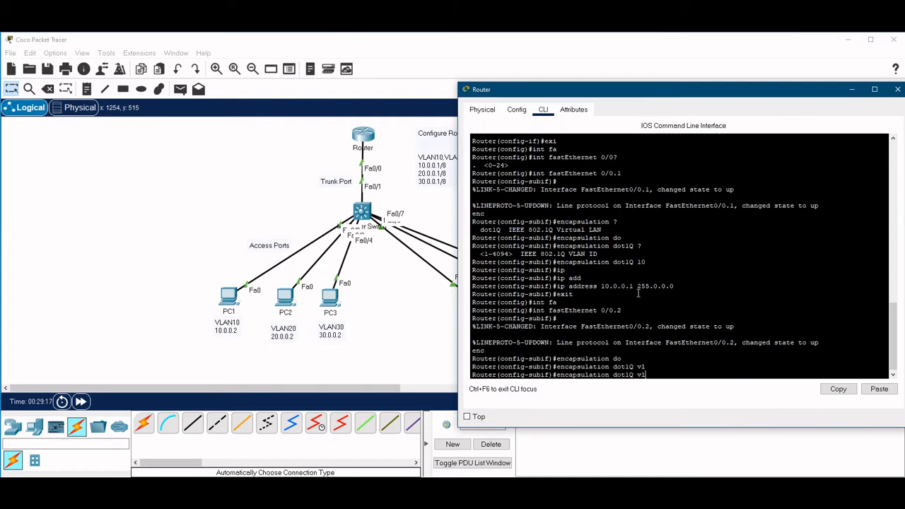
key(BackSpace)
key(BackSpace)
text(?)
text(2)
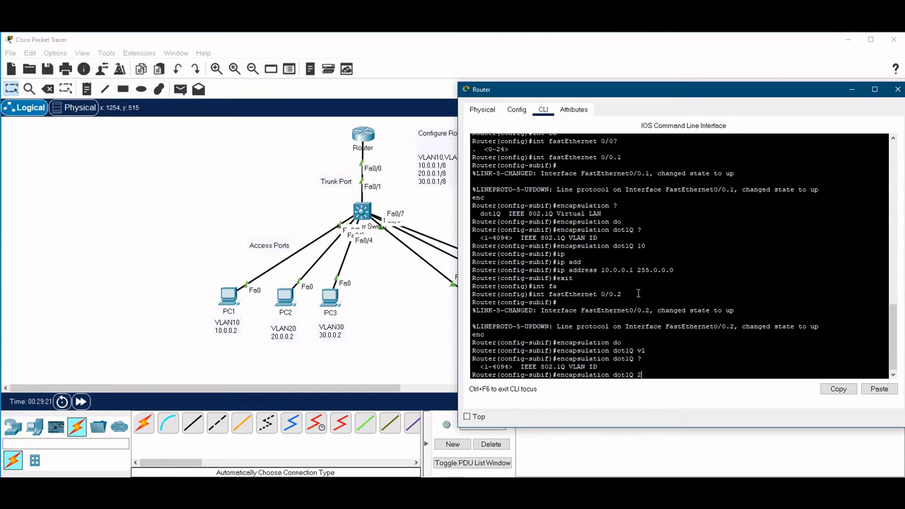
text(0)
key(Return)
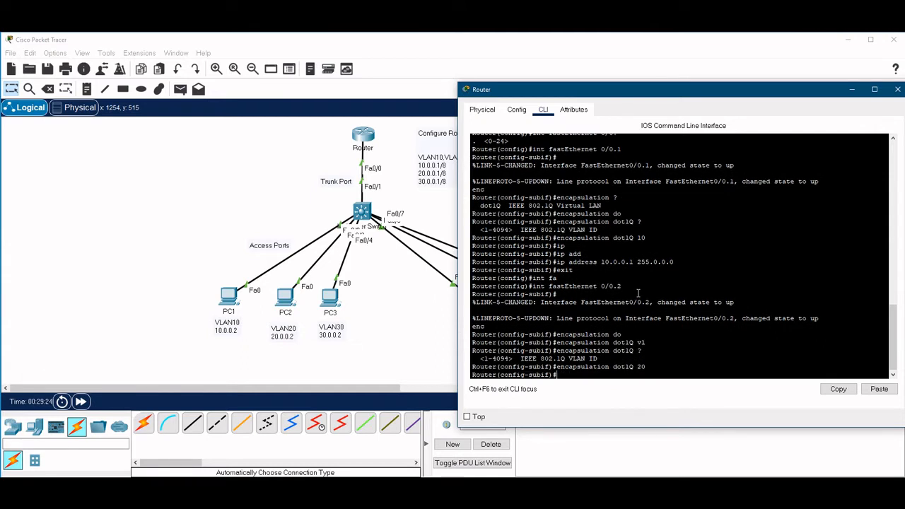
Step: Assign IP address 20.0.0.1 with mask 255.0.0.0 to subinterface 0/0.2 and exit to global configuration
text(ip add)
key(Tab)
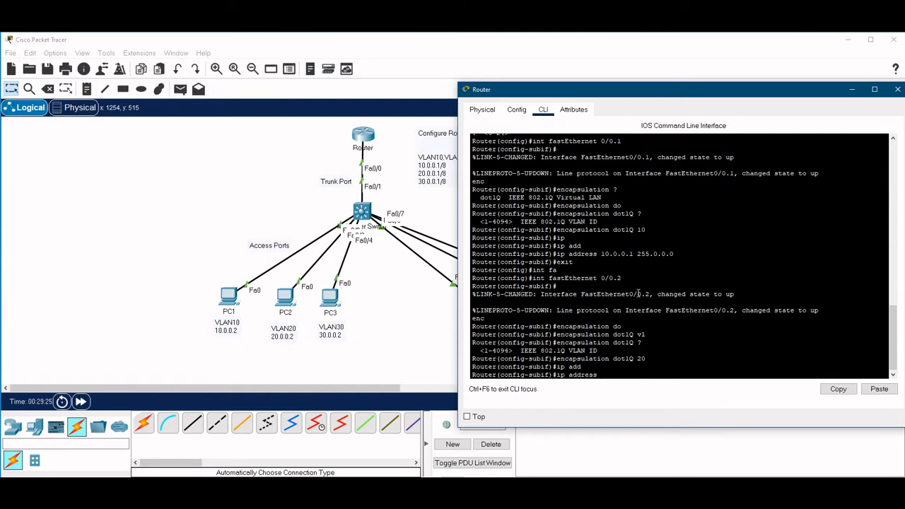
text(20.0.0.1 255.0.0.0)
key(Return)
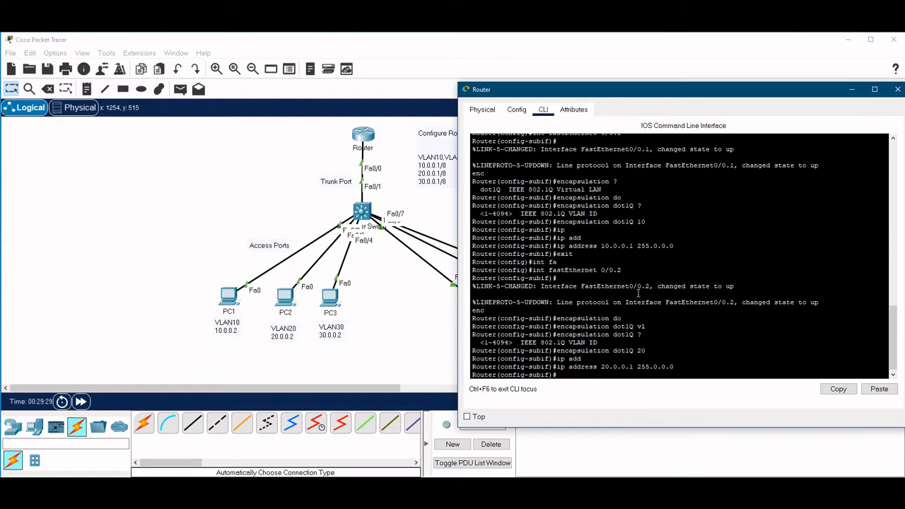
text(exit)
key(Return)
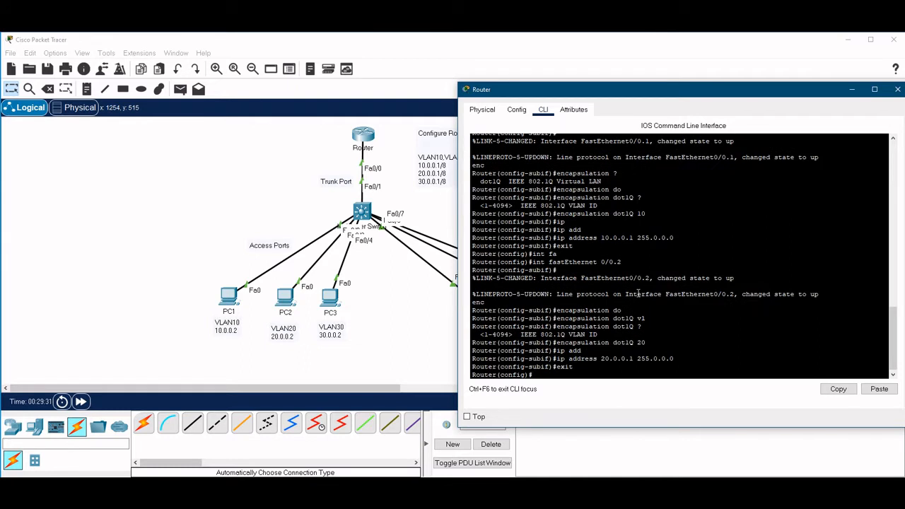
Step: Create subinterface FastEthernet 0/0.3 on the router
text(int f)
key(Tab)
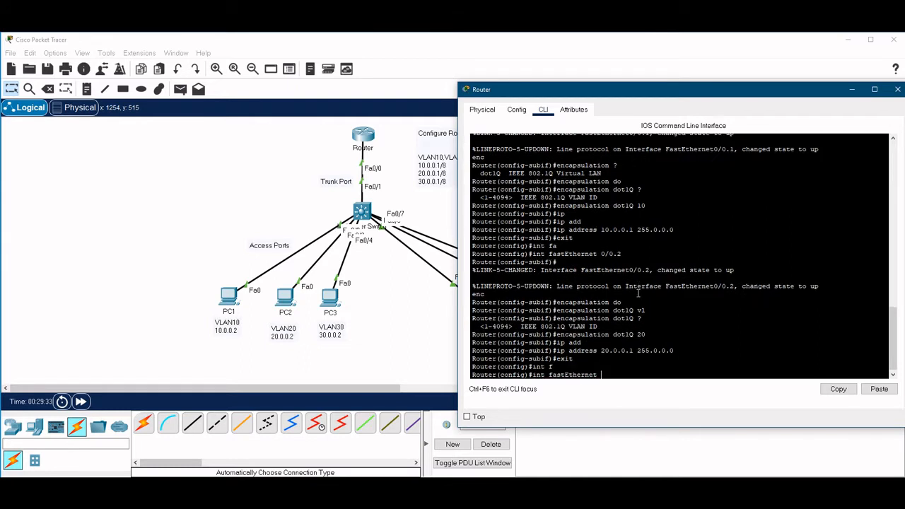
text(0/0.3)
key(Return)
Step: Set the encapsulation of subinterface 0/0.3 to dot1Q with VLAN ID 30
text(enc)
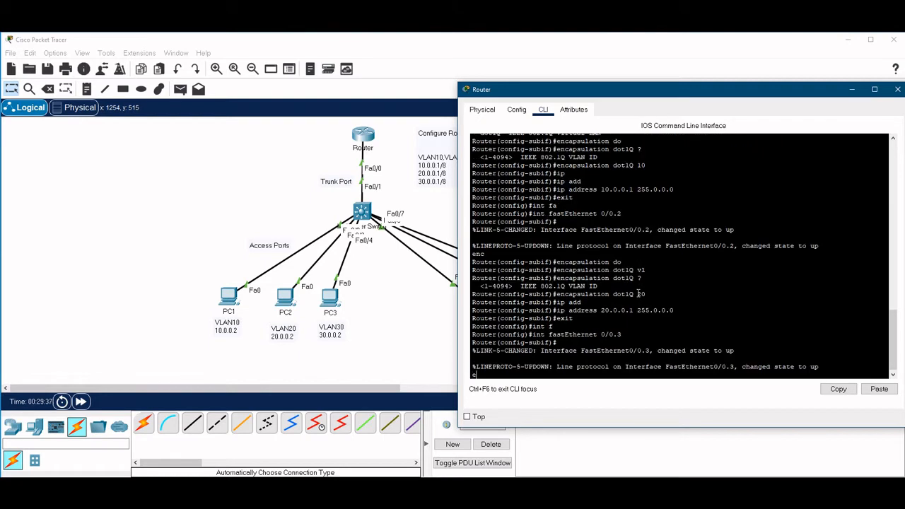
key(Tab)
text(do)
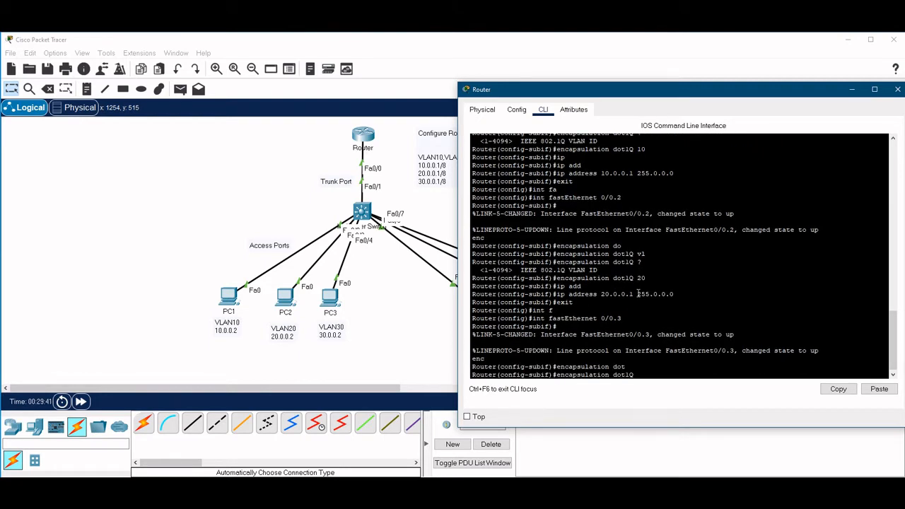
text(?)
text(3)
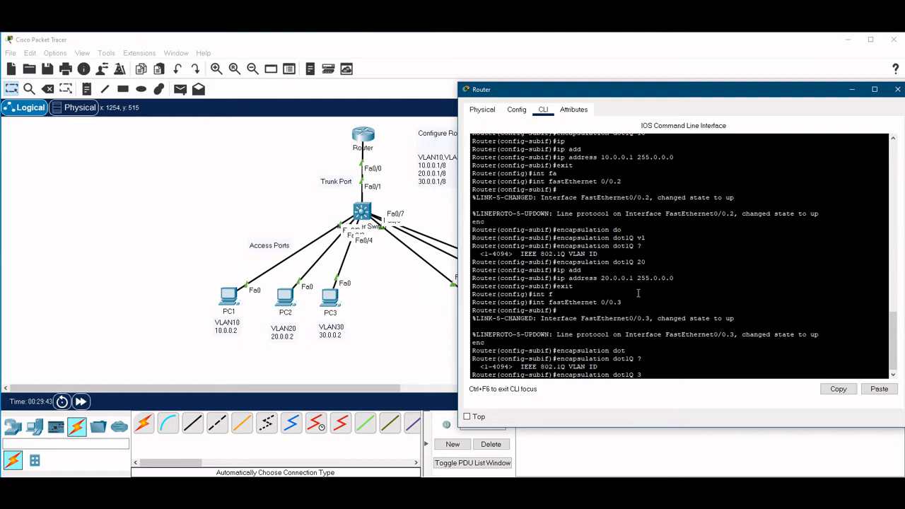
text(0)
key(Return)
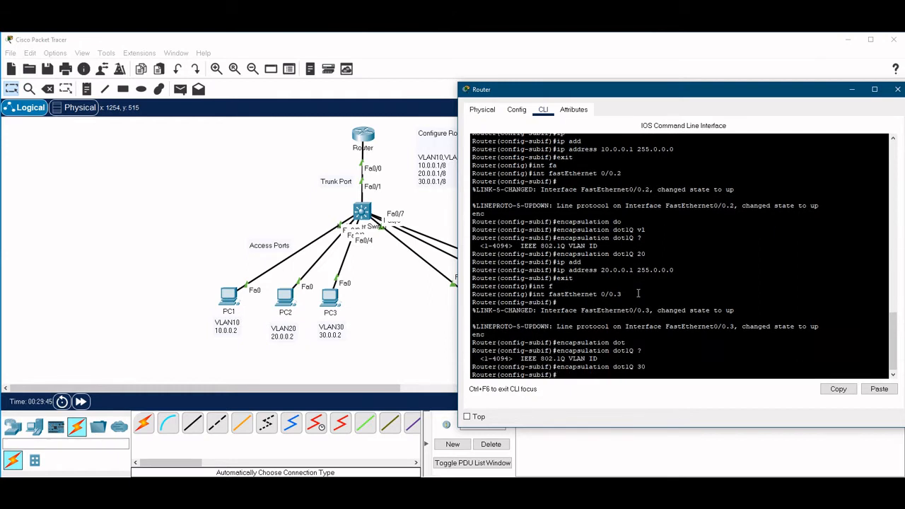
Step: Assign IP address 30.0.0.1 with mask 255.0.0.0 to subinterface 0/0.3 and return to privileged EXEC mode
text(ip add)
key(Tab)
text(30.)
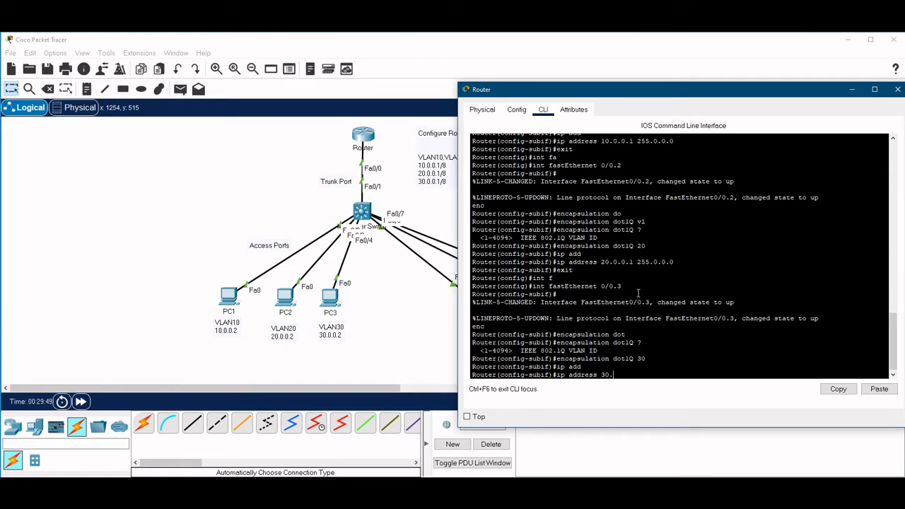
text(0.0.1 255.0.0.0)
key(Return)
text(end)
key(Return)
Step: Display the router's brief IP interface summary and save the configuration
text(sh i)
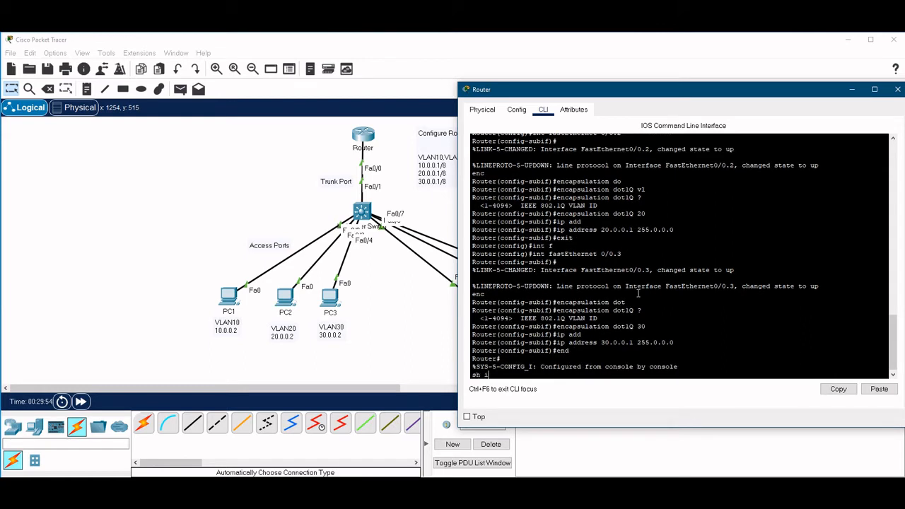
text(p int br)
key(Return)
text(wr)
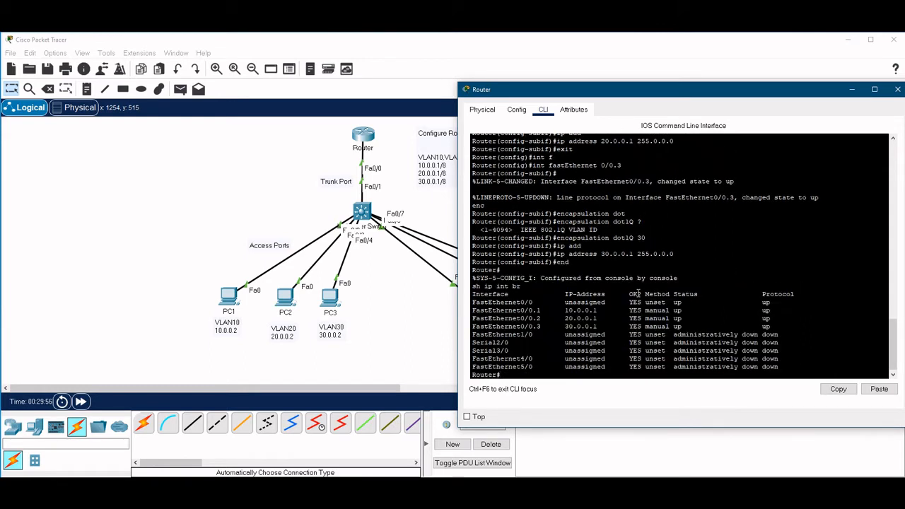
key(Return)
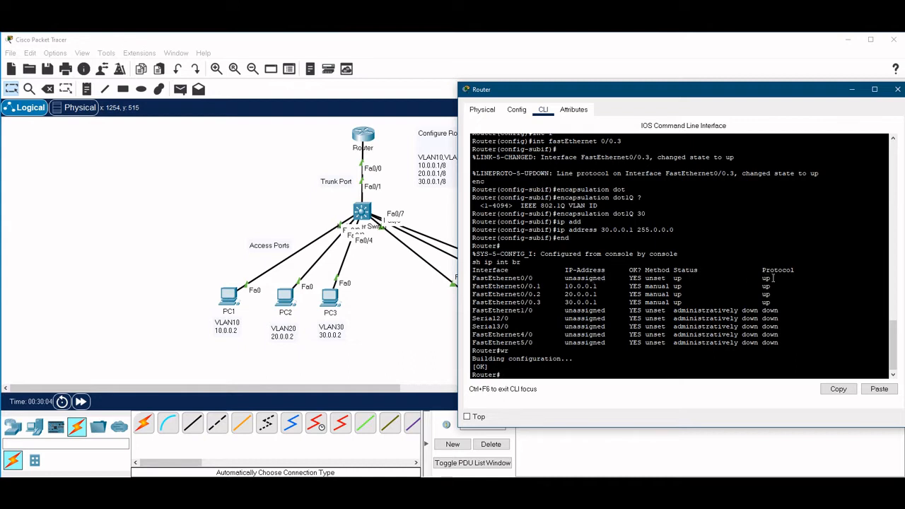
Step: Highlight the FastEthernet0/0 row and the three subinterface rows in the interface summary
drag(774, 278, 471, 279)
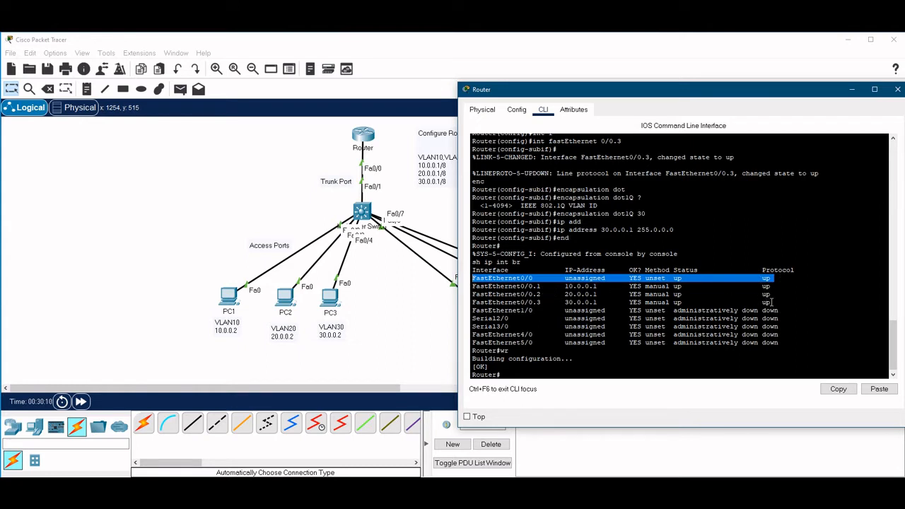
drag(772, 302, 472, 286)
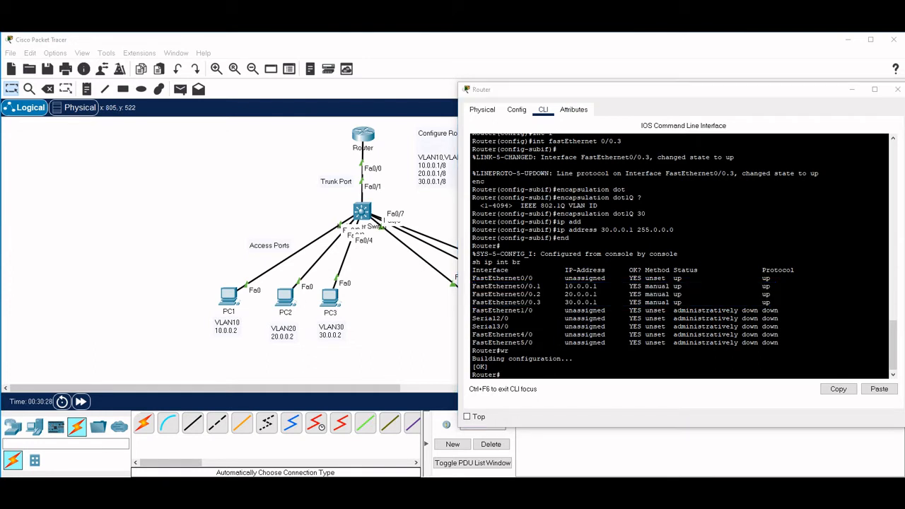
Step: Enter global configuration mode and create a DHCP pool named Pool1
click(620, 340)
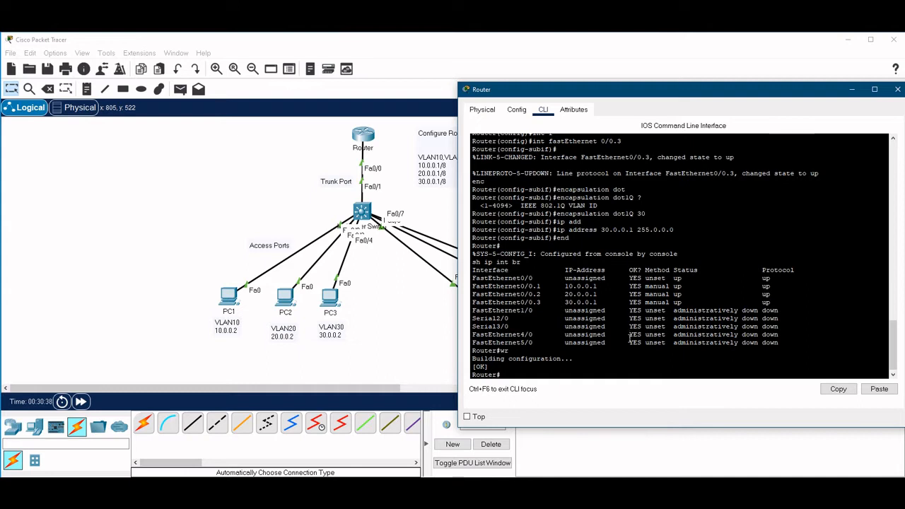
text(conf t)
key(Return)
text(ip dh)
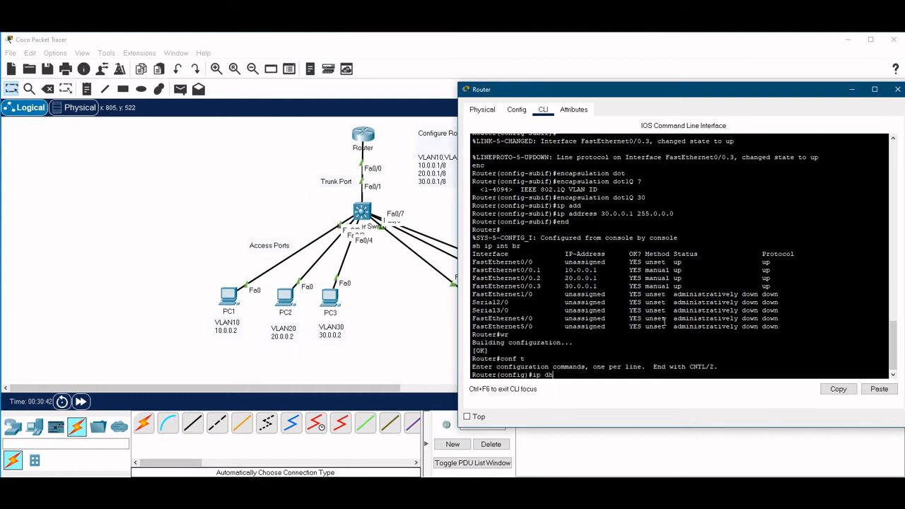
key(Tab)
text(?)
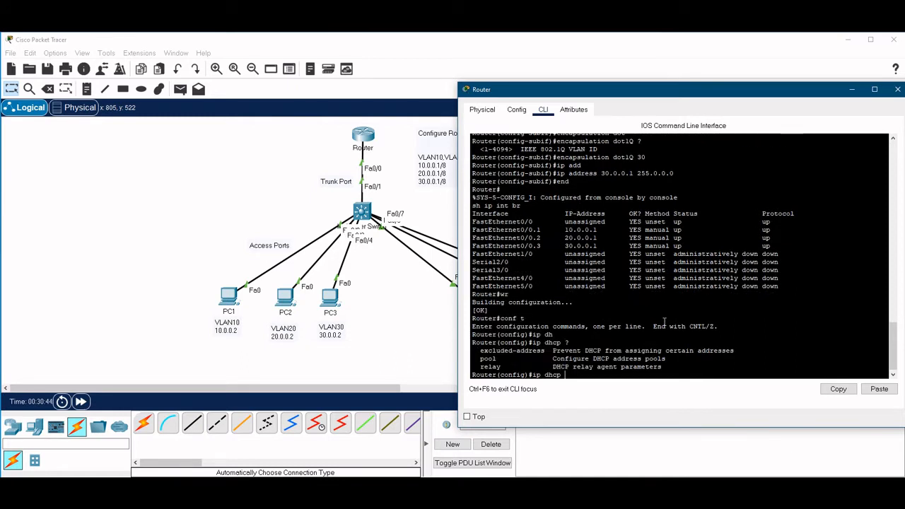
text(p)
key(Tab)
text(Pool1)
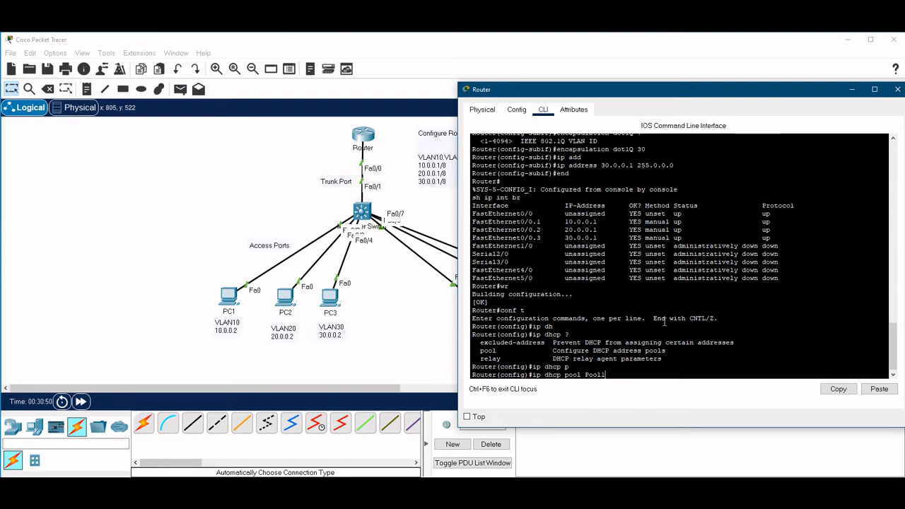
key(Return)
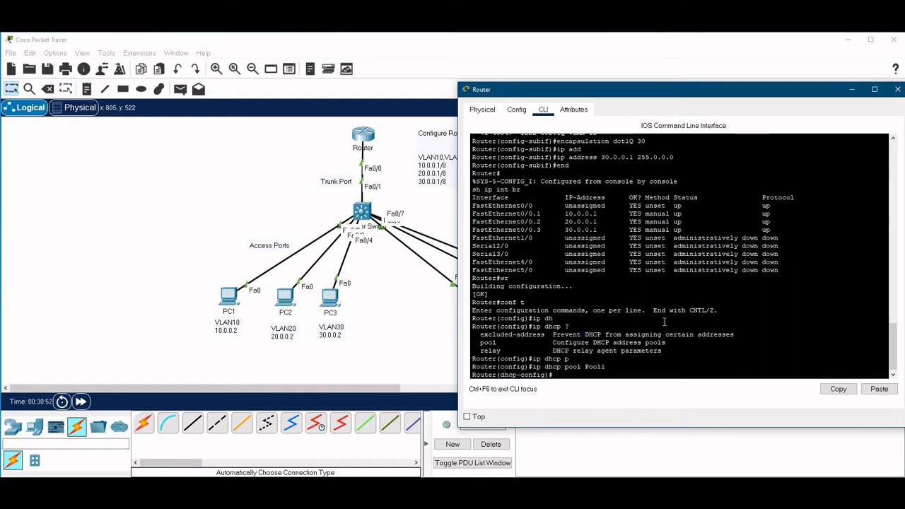
Step: Set the Pool1 DHCP network to 10.0.0.0 with mask 255.0.0.0
text(net)
key(Tab)
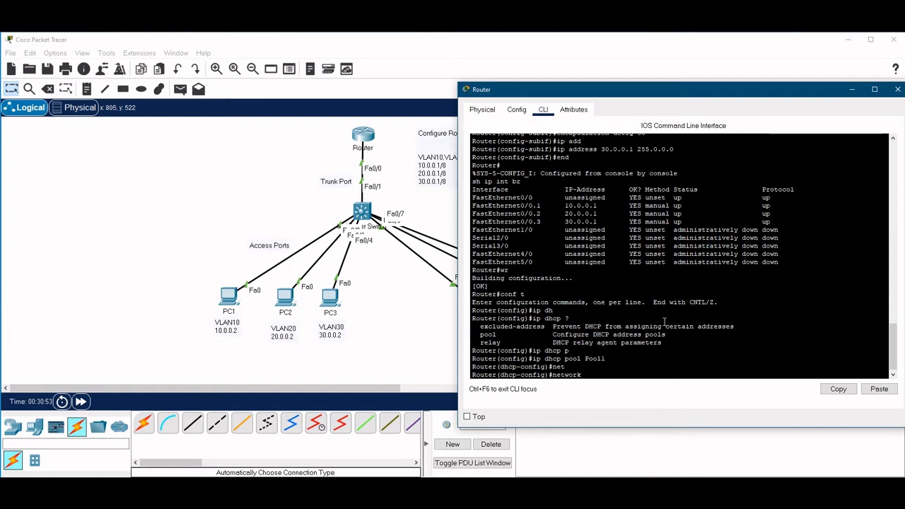
text(10.0.0.0 255.0.0.0)
key(Return)
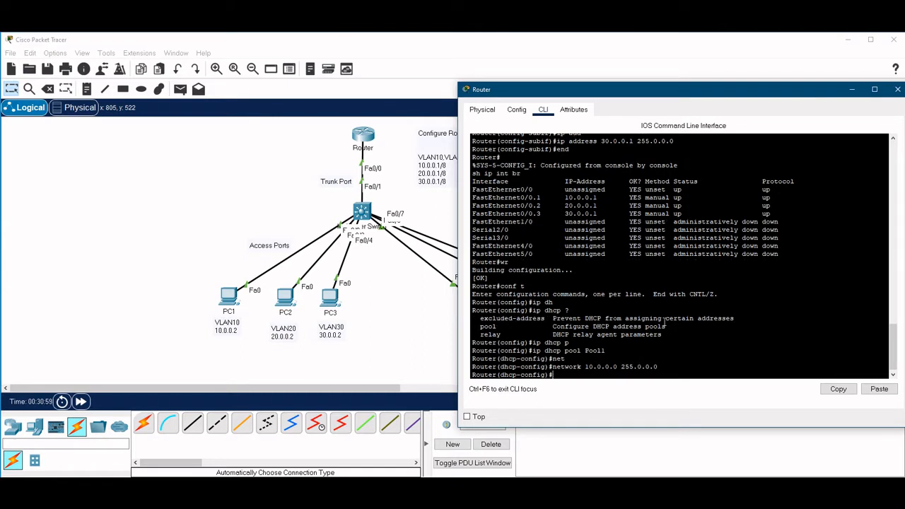
Step: List the available DHCP pool commands and set the default router of Pool1 to 10.0.0.1
text(?)
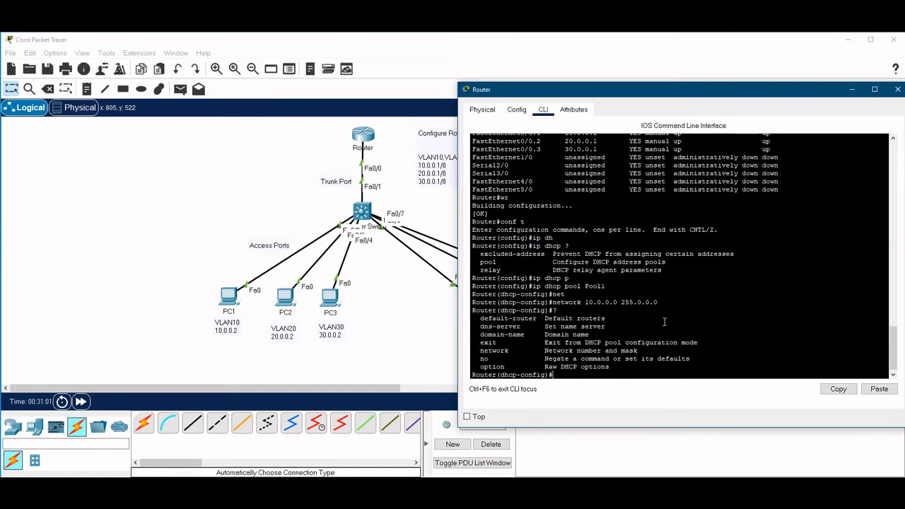
text(de)
key(Tab)
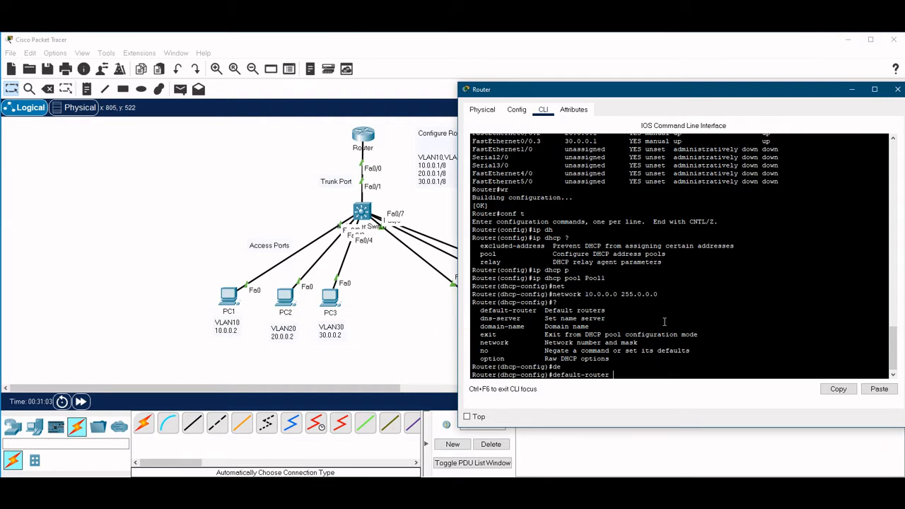
text(10.0.0)
key(BackSpace)
key(Return)
Step: Set the DNS server of Pool1 to 10.0.0.1
text(dns)
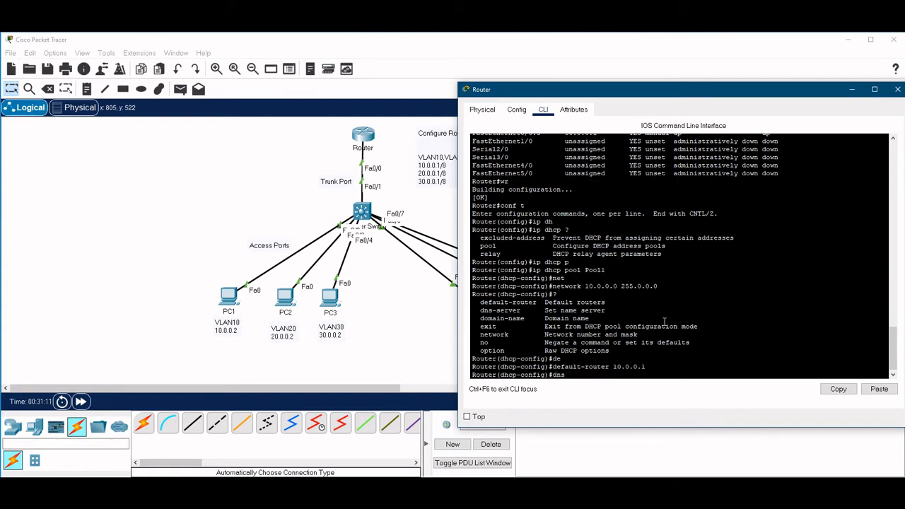
key(Tab)
text(10.0.0.1)
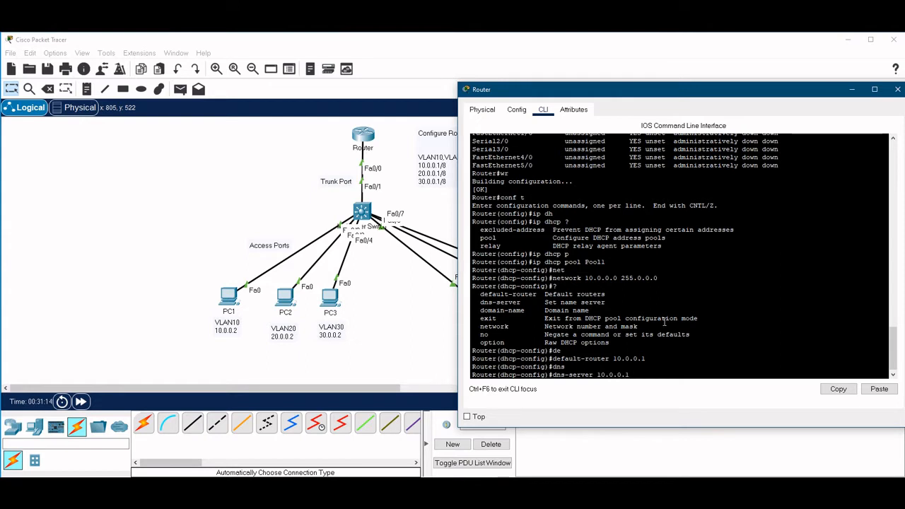
key(Return)
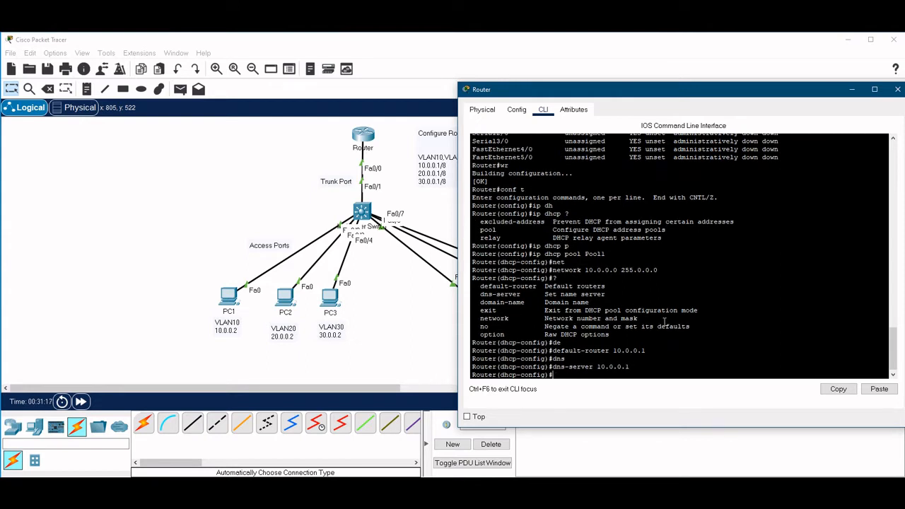
Step: Set the domain name of Pool1 to cisco.com and exit to global configuration
text(dom)
key(Tab)
text(cisco.com)
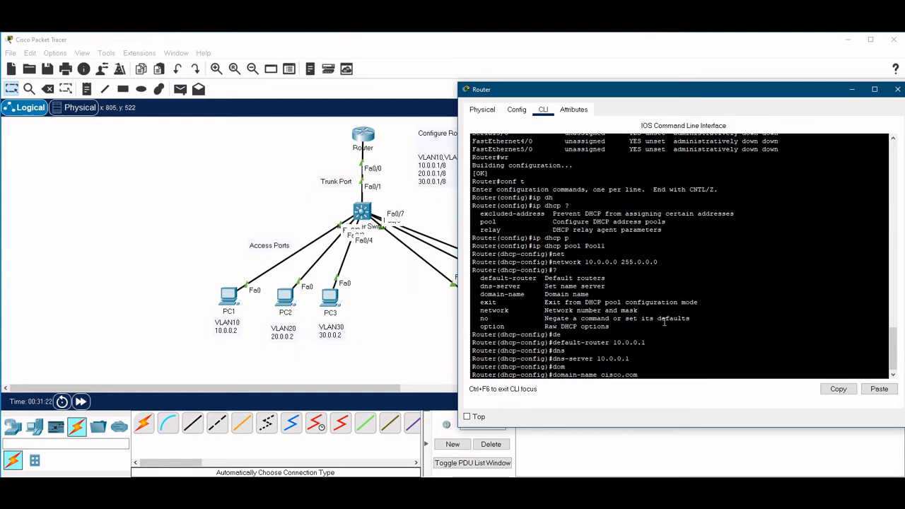
key(Return)
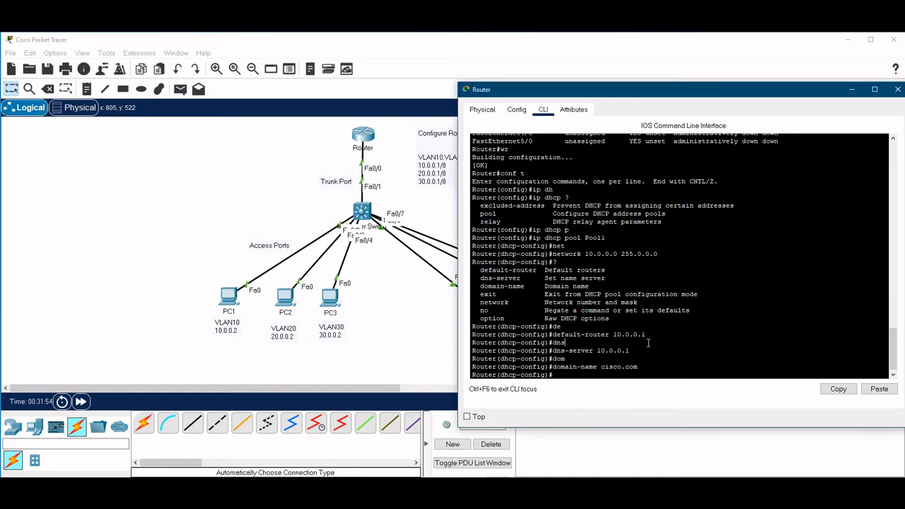
text(exit)
key(Return)
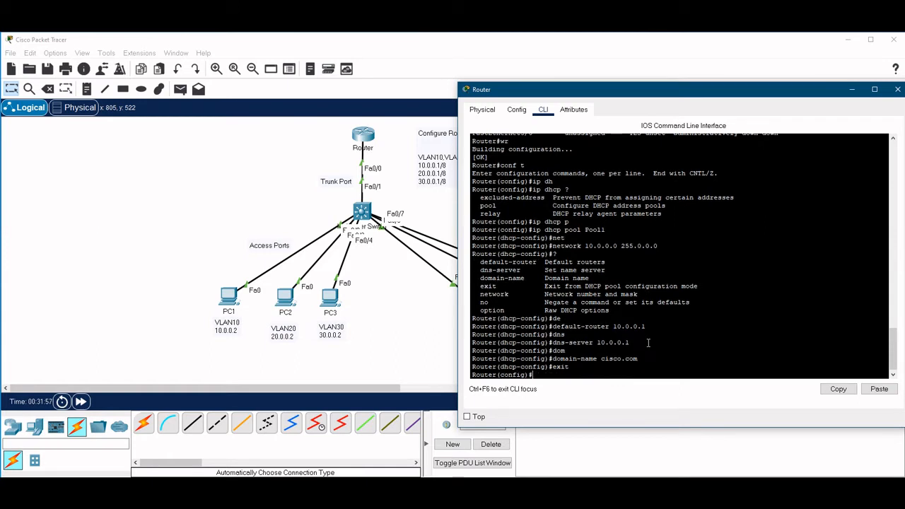
Step: Create a second DHCP pool named pool2 on the router
text(ip dh)
key(Tab)
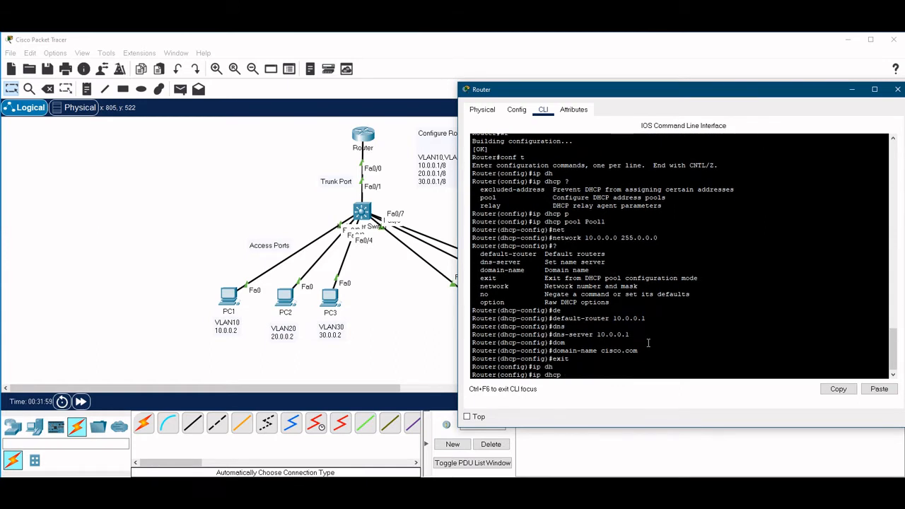
text(?)
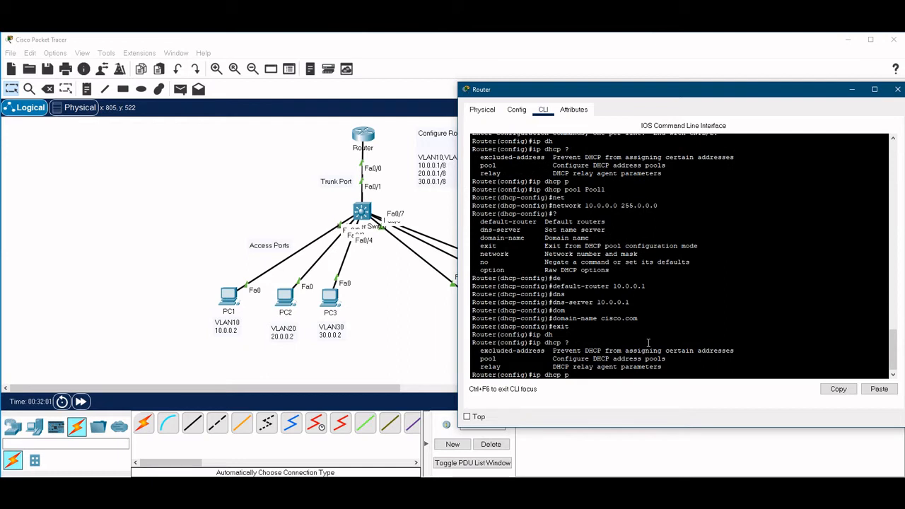
text(p)
key(Tab)
text(pool2)
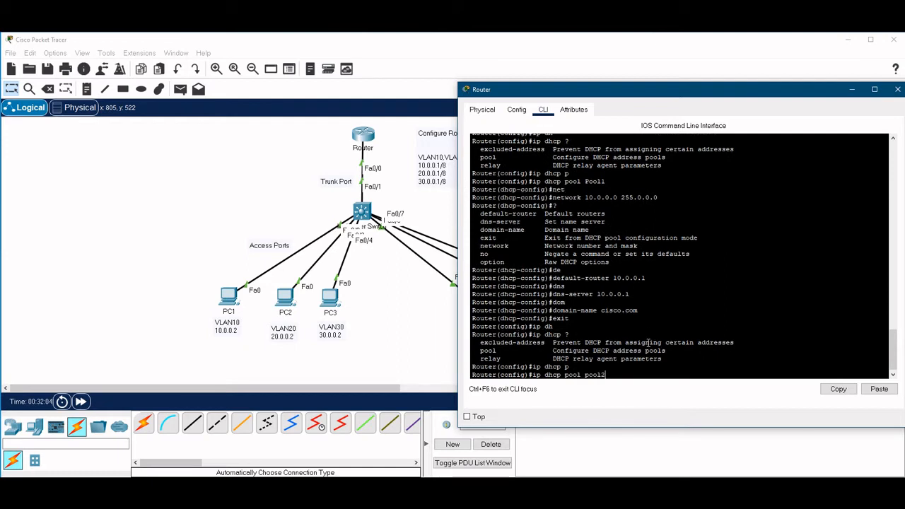
key(Return)
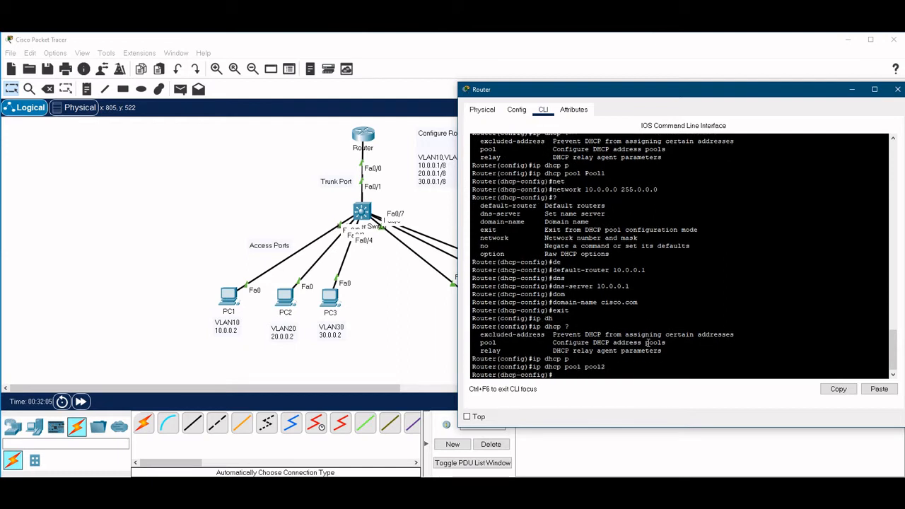
Step: Set the pool2 DHCP network to 20.0.0.0 with mask 255.0.0.0
text(net)
key(Tab)
text(20.0.0)
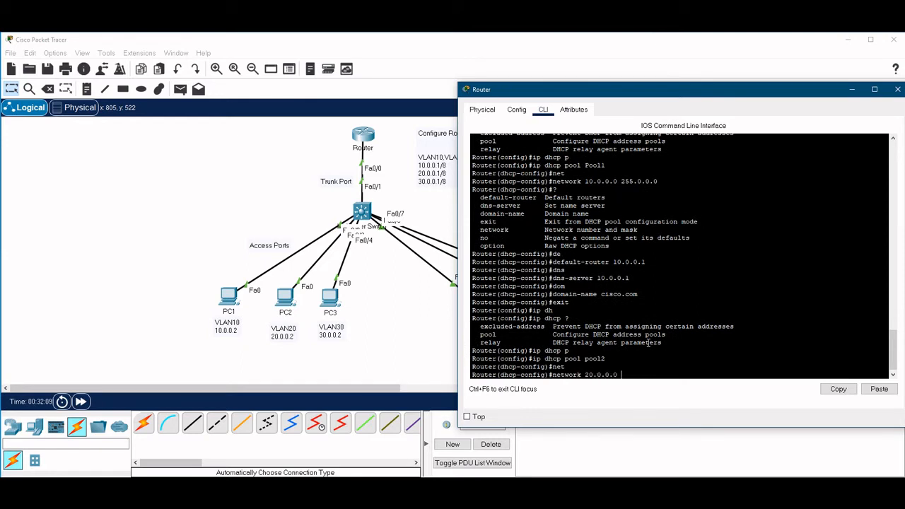
text(.0 255.0.0.0)
key(Return)
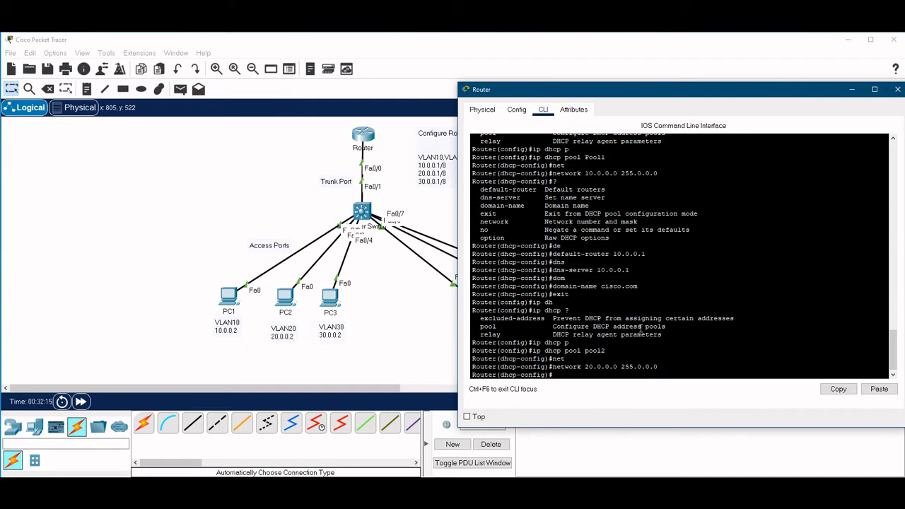
Step: Set the default router of pool2 to 20.0.0.1
text(de)
key(Tab)
text(2)
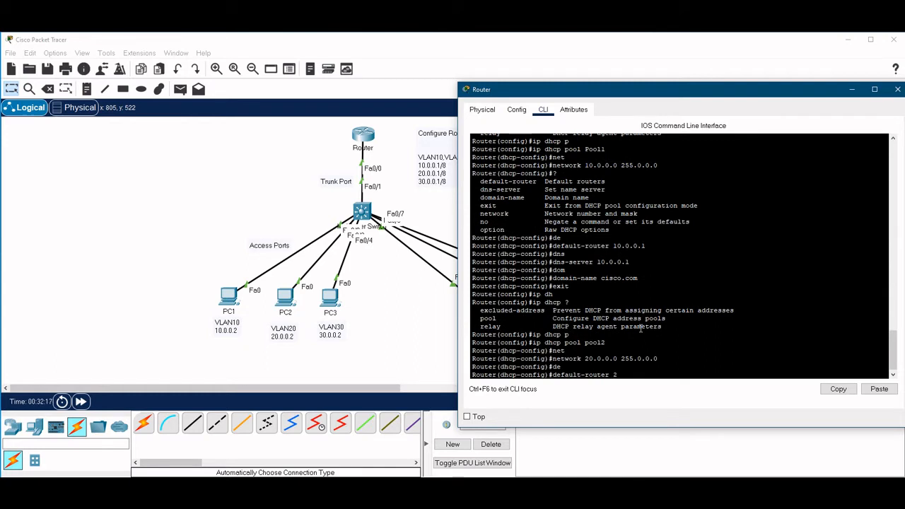
text(0.0.0.1)
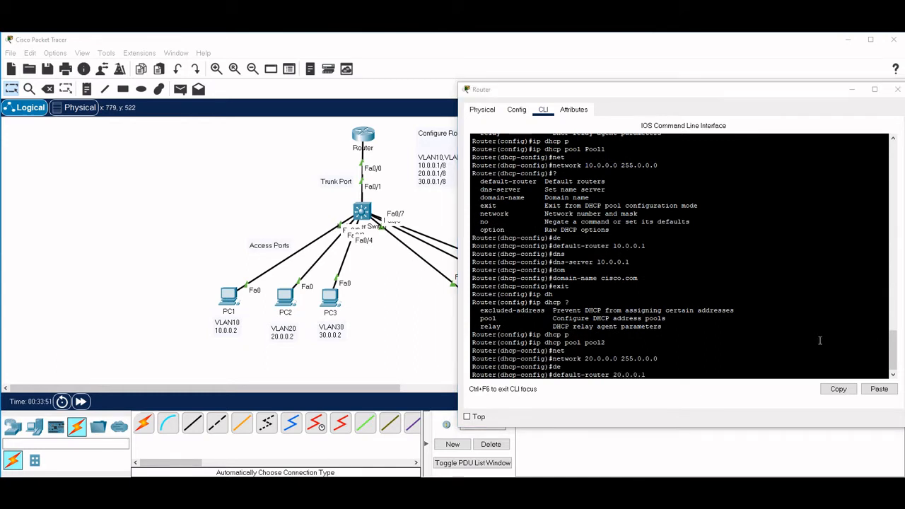
click(749, 357)
key(Return)
Step: Set the DNS server of pool2 to 20.0.0.1 and exit to global configuration
text(dns)
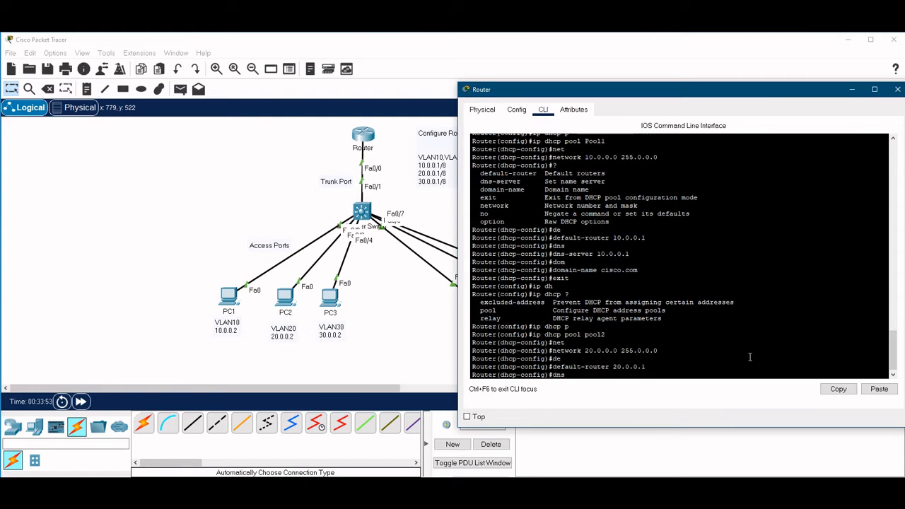
key(Tab)
text(20.0.0.1)
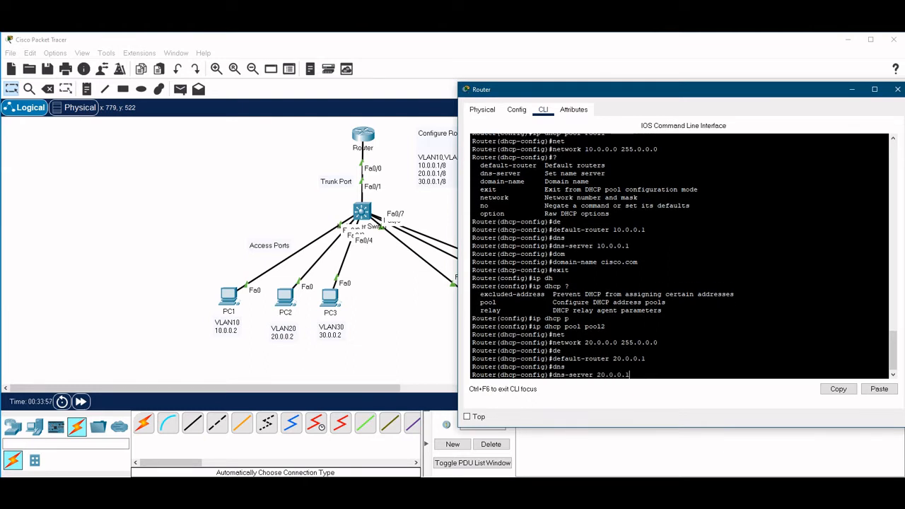
key(Return)
text(exit)
key(Return)
Step: Create a third DHCP pool named pool3 on the router
text(ig)#i)
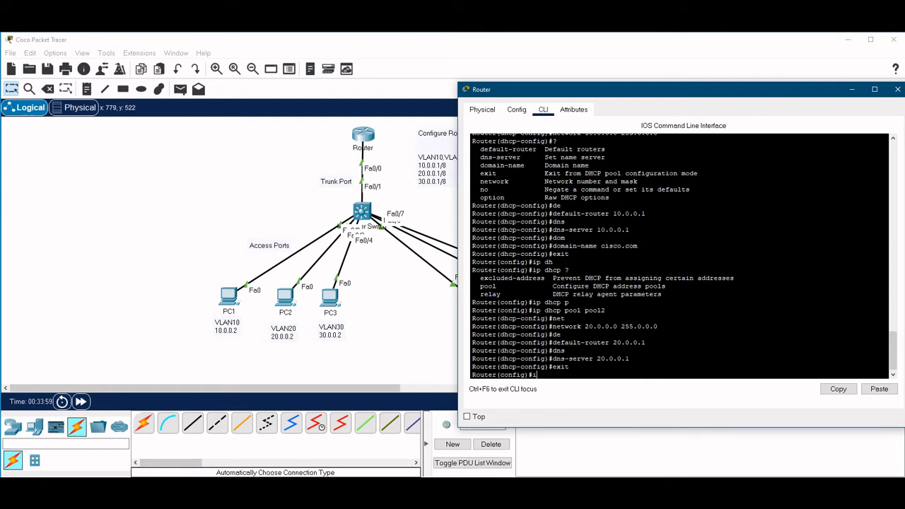
text(p dh)
key(Tab)
text(poo)
key(Tab)
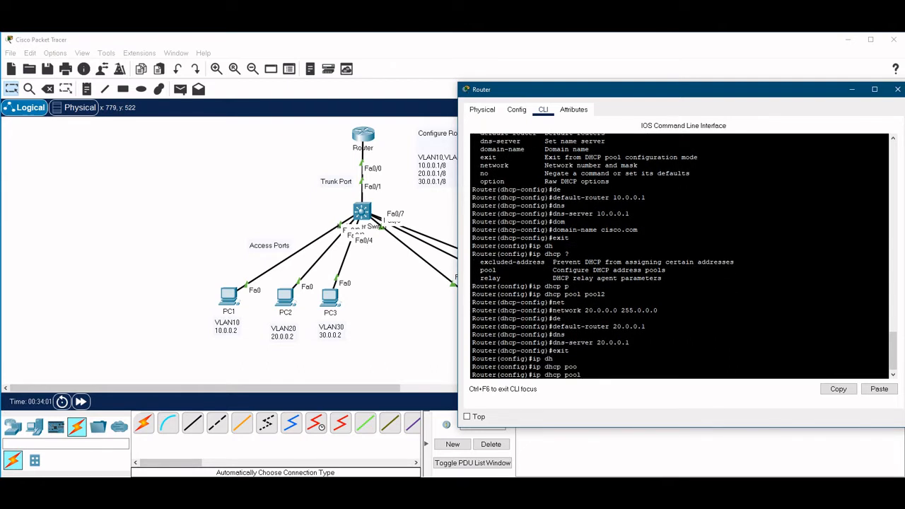
text(pool3)
key(Return)
Step: Set the pool3 DHCP network to 30.0.0.0 with mask 255.0.0.0
text(net)
key(Tab)
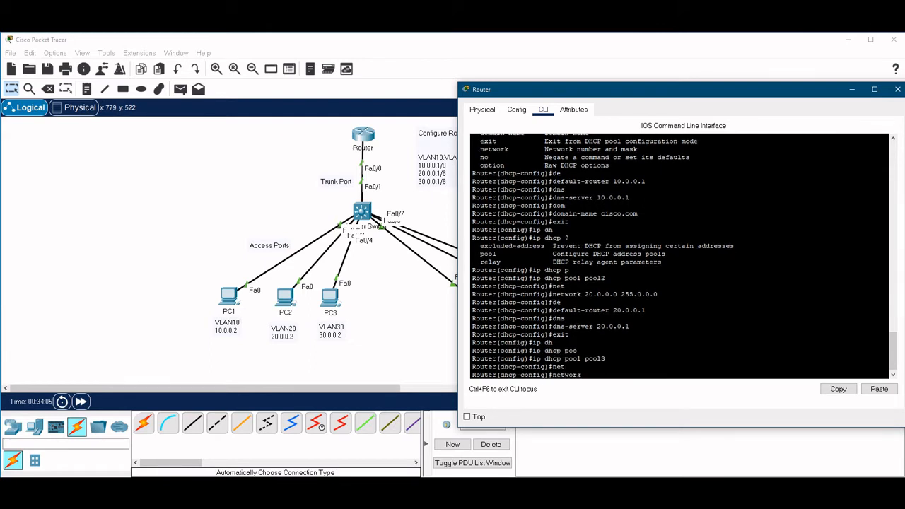
text(30.0.0.0 255.0.0.0)
key(Return)
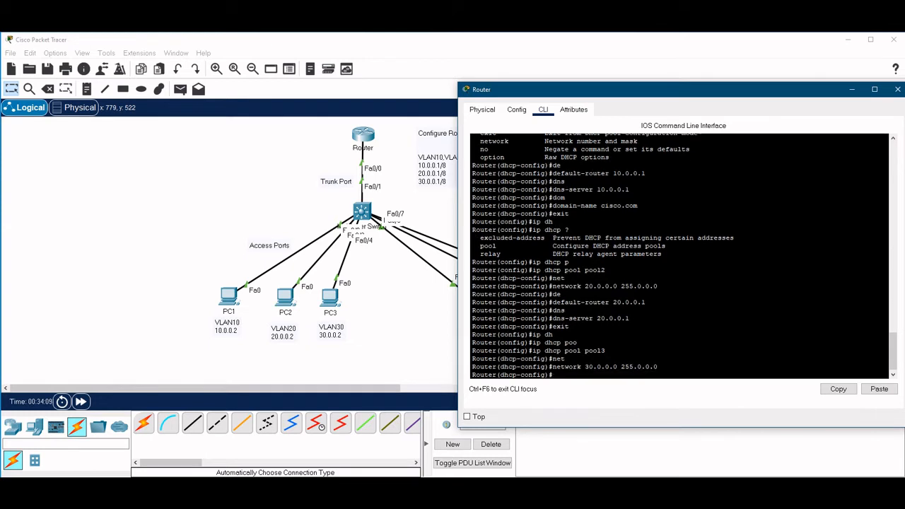
Step: Set the default router of pool3 to 30.0.0.1
text(de)
key(Tab)
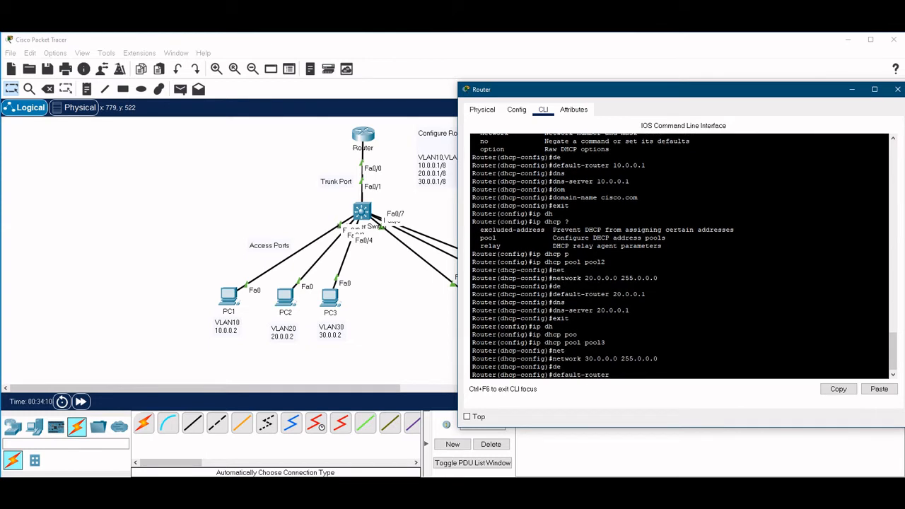
text(30.0.0.1)
key(Return)
Step: Set the DNS server of pool3 to 30.0.0.1 and exit to global configuration
text(dns)
key(Tab)
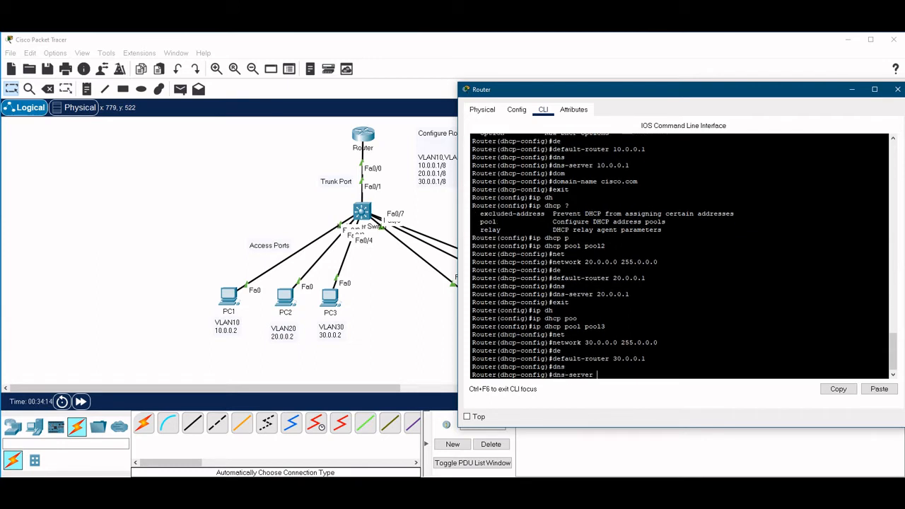
text(30.0.0.1)
key(Return)
text(exit)
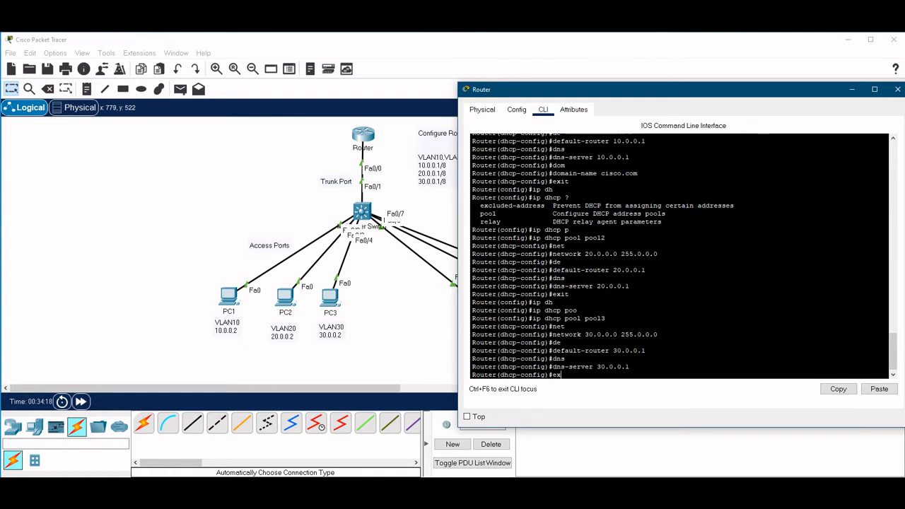
key(Return)
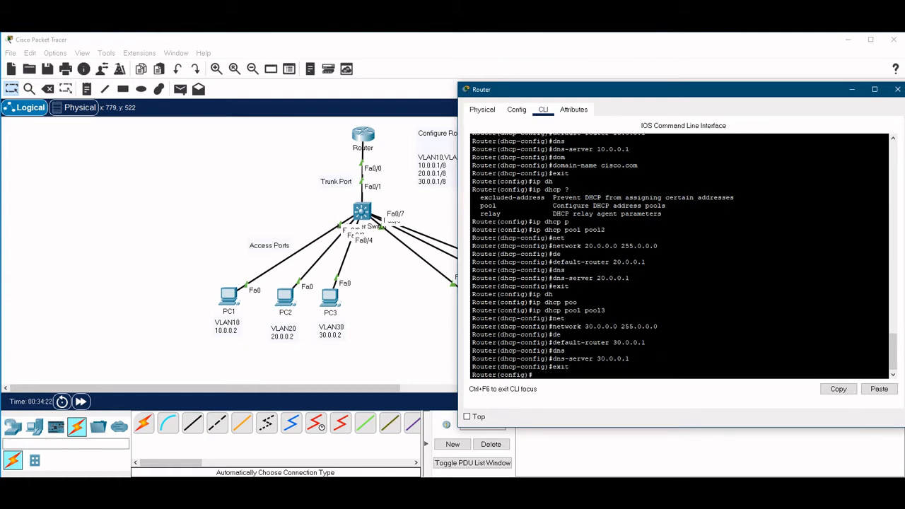
Step: Return the router to privileged EXEC mode and save its configuration
text(exit)
key(Return)
text(wr)
key(Return)
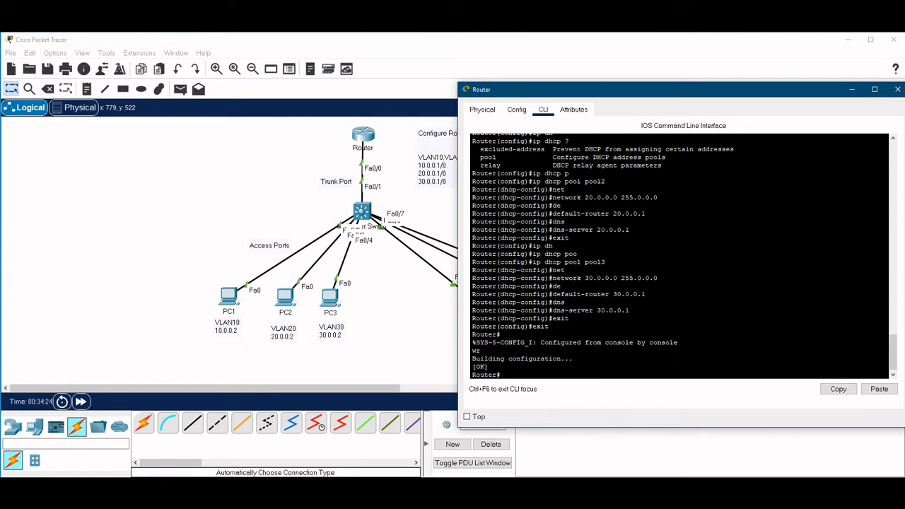
Step: Display the router's DHCP address bindings with sh ip dhcp binding
text(sh ip dhc)
key(Tab)
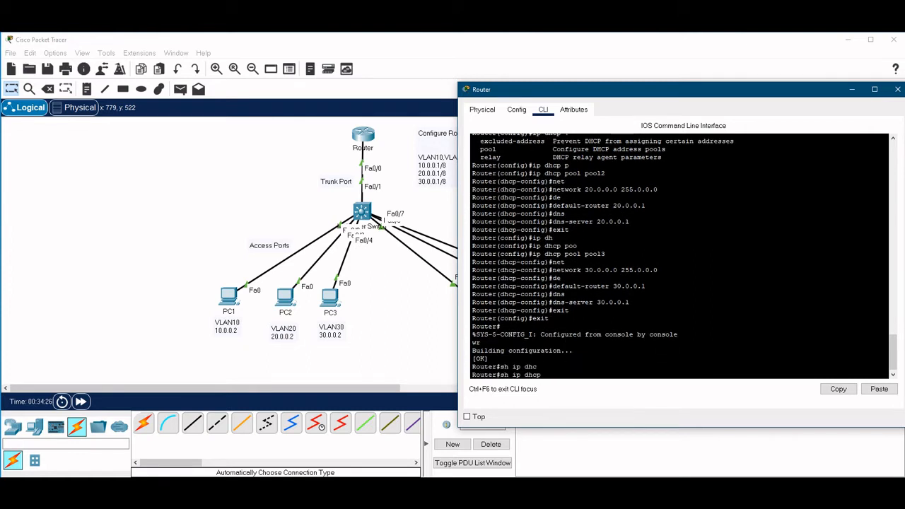
text(bin)
key(Tab)
key(Return)
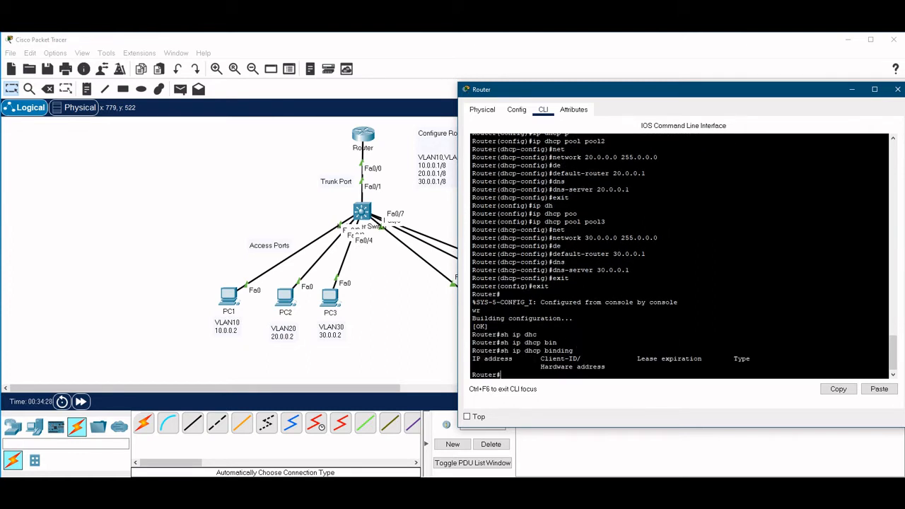
Step: Display only the DHCP section of the running configuration and examine the Pool1, pool2 and pool3 entries
text(sh run | sec dhcp)
key(Return)
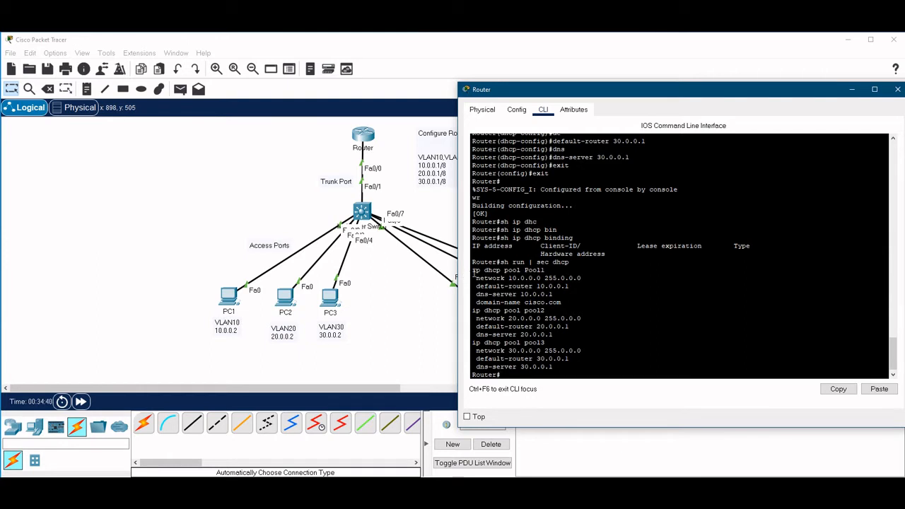
drag(472, 269, 574, 302)
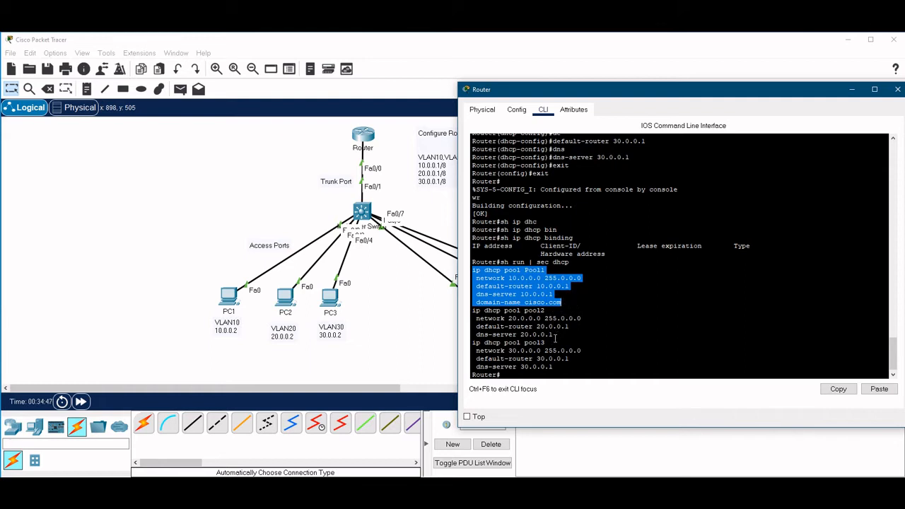
drag(554, 335, 475, 311)
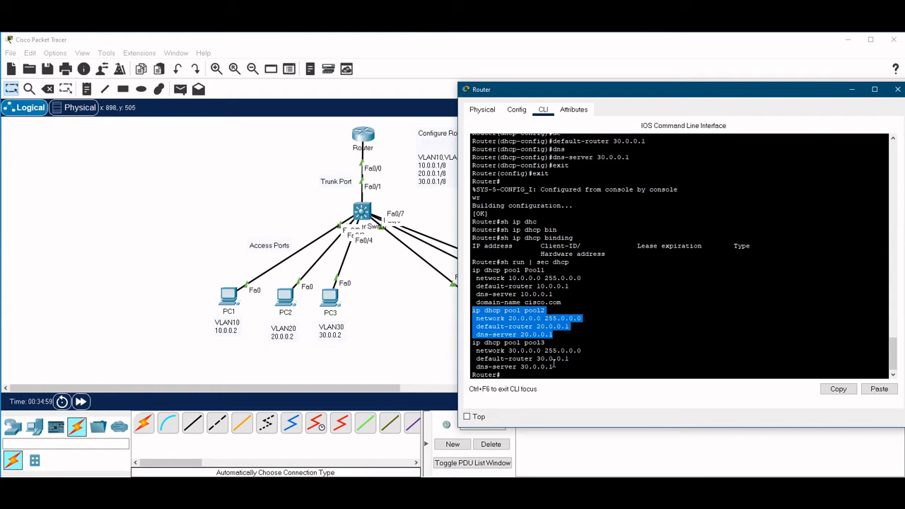
drag(553, 366, 473, 347)
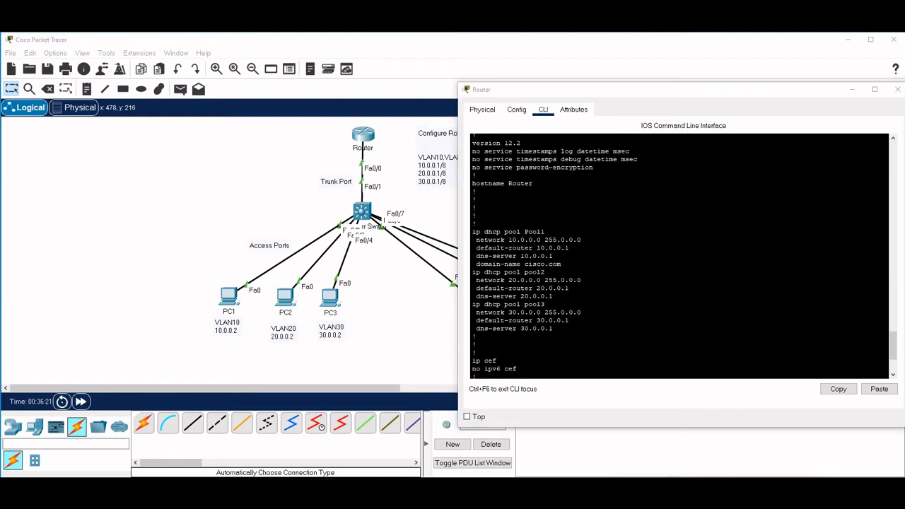
Step: Compare the filtered DHCP output with the DHCP pool entries in the router's full running configuration
click(625, 298)
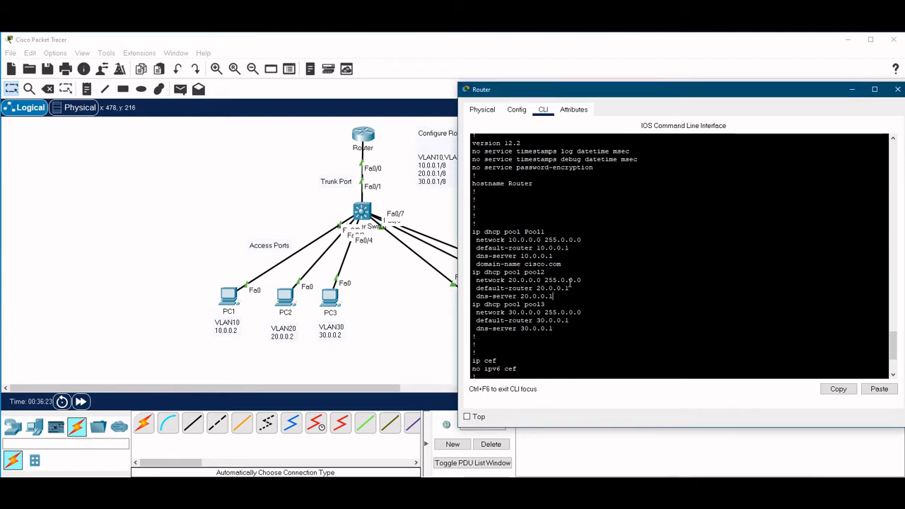
scroll(570, 284, up, 5)
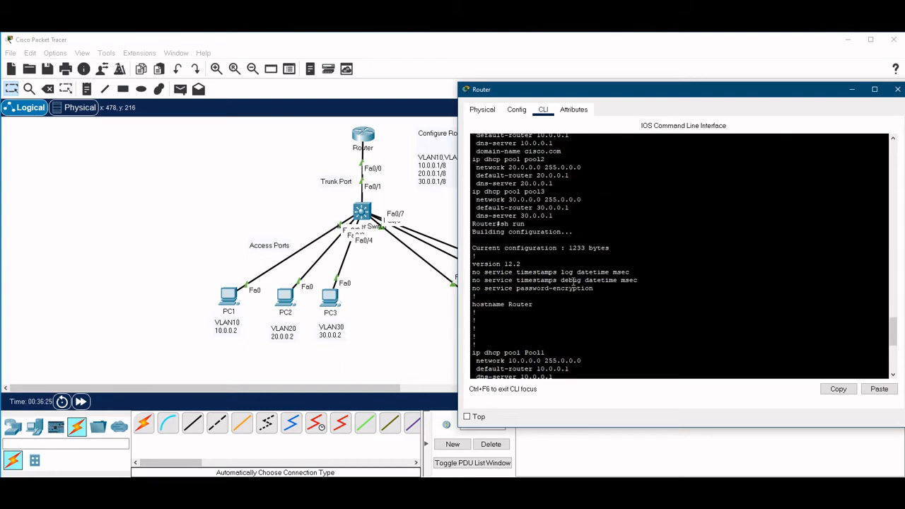
scroll(573, 285, up, 3)
scroll(574, 281, up, 3)
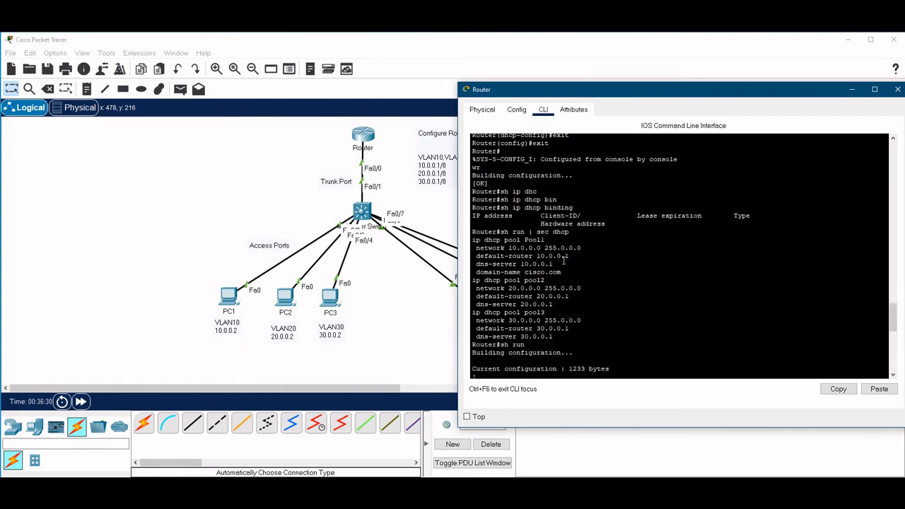
scroll(570, 267, down, 8)
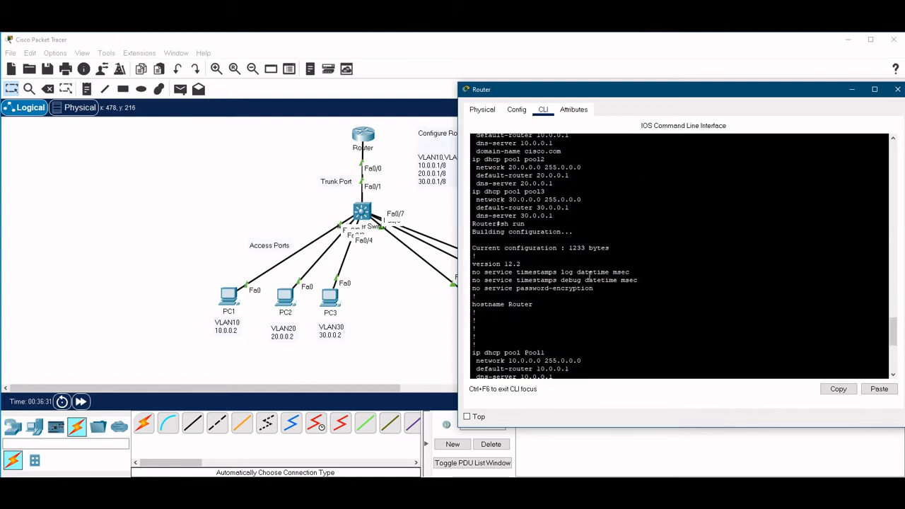
scroll(603, 284, down, 2)
scroll(601, 283, down, 2)
scroll(584, 317, down, 4)
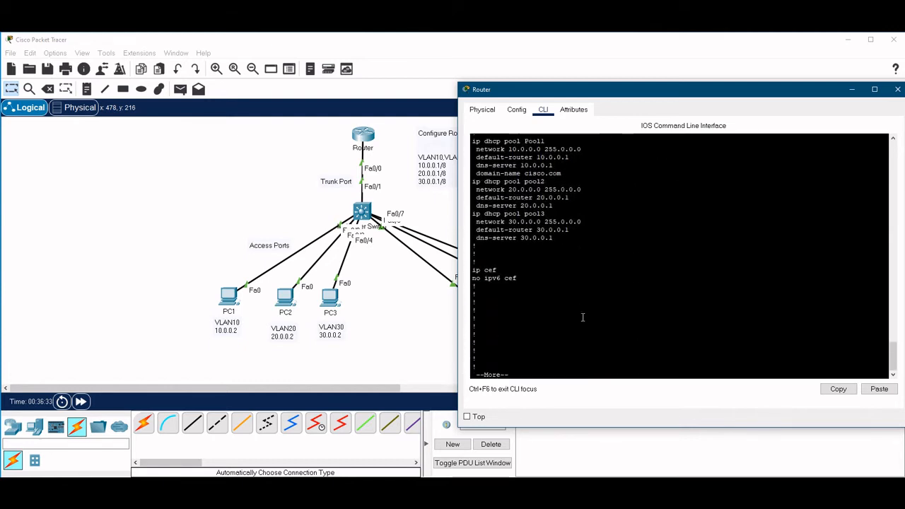
Step: Review the FastEthernet0/0 subinterfaces and the rest of the running configuration, and save the router's configuration
key(space)
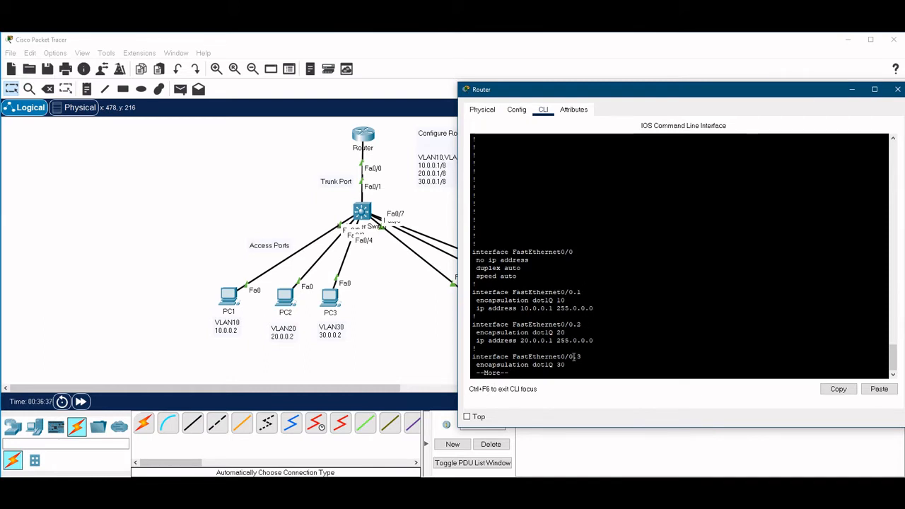
drag(579, 364, 472, 291)
click(646, 307)
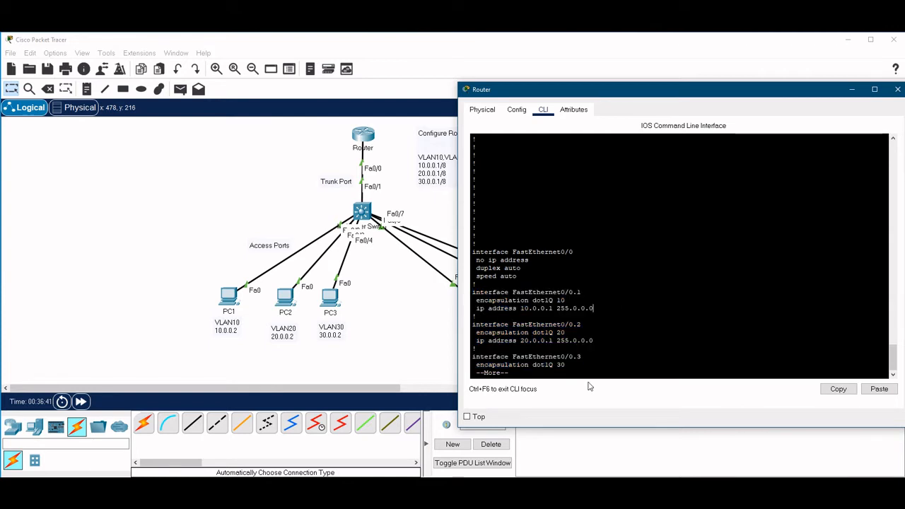
key(space)
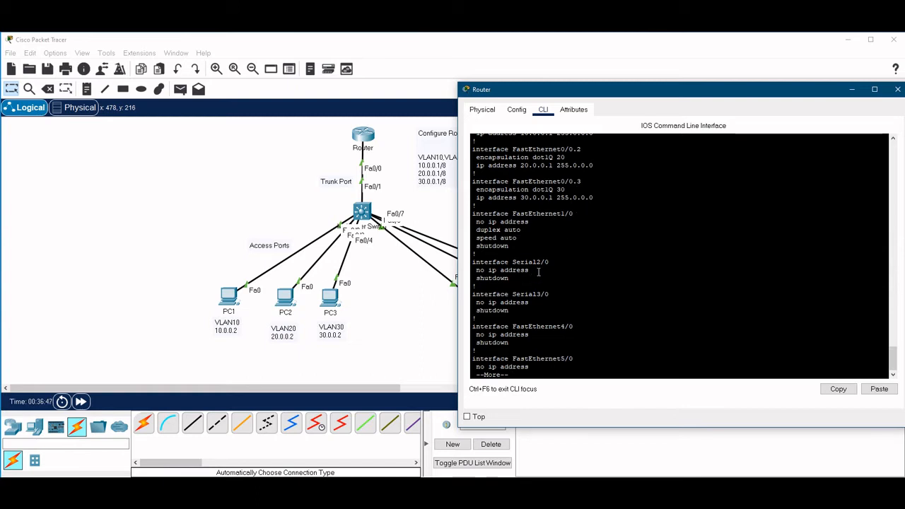
key(space)
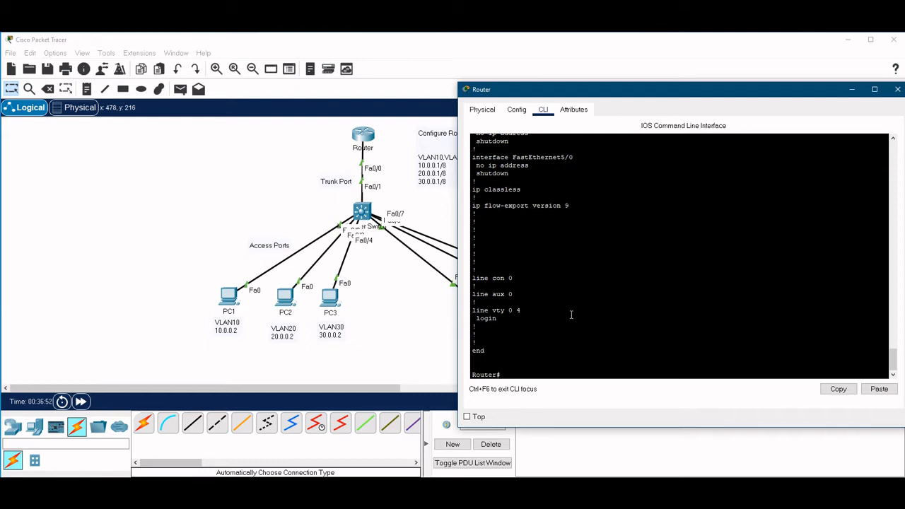
text(wr)
key(Return)
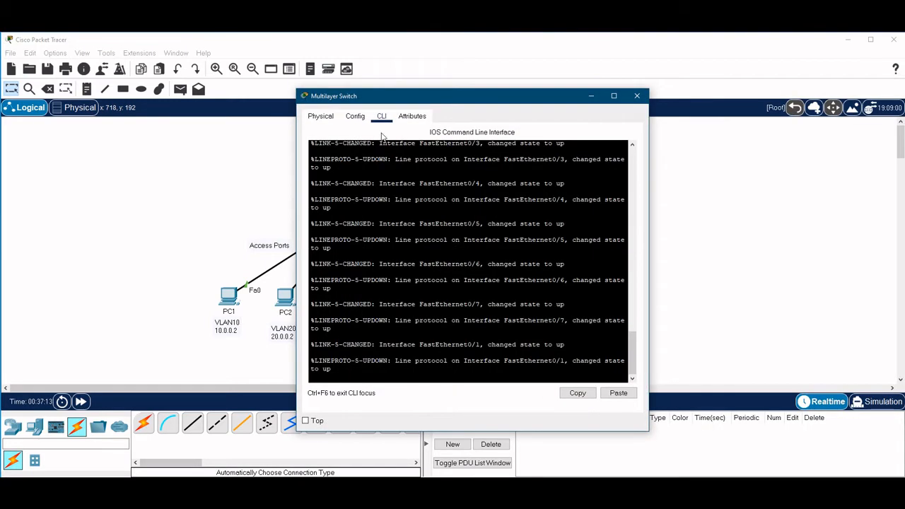
Step: Decline the initial configuration dialog on the Multilayer Switch and enter privileged EXEC mode
drag(421, 95, 591, 70)
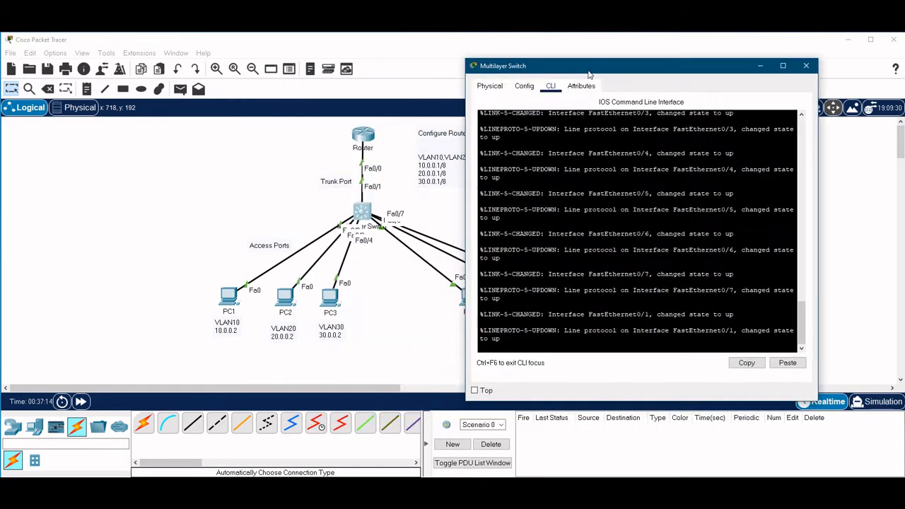
key(Return)
key(Return)
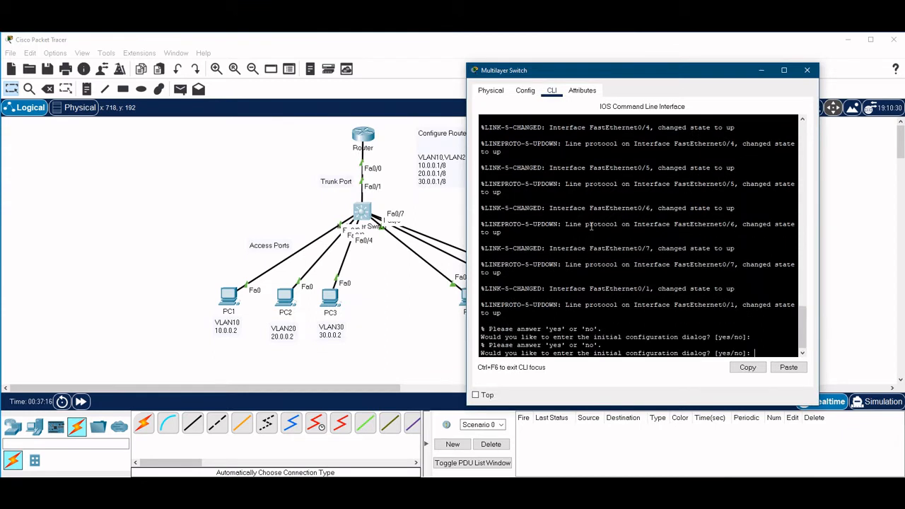
text(n)
key(Return)
key(Return)
text(en)
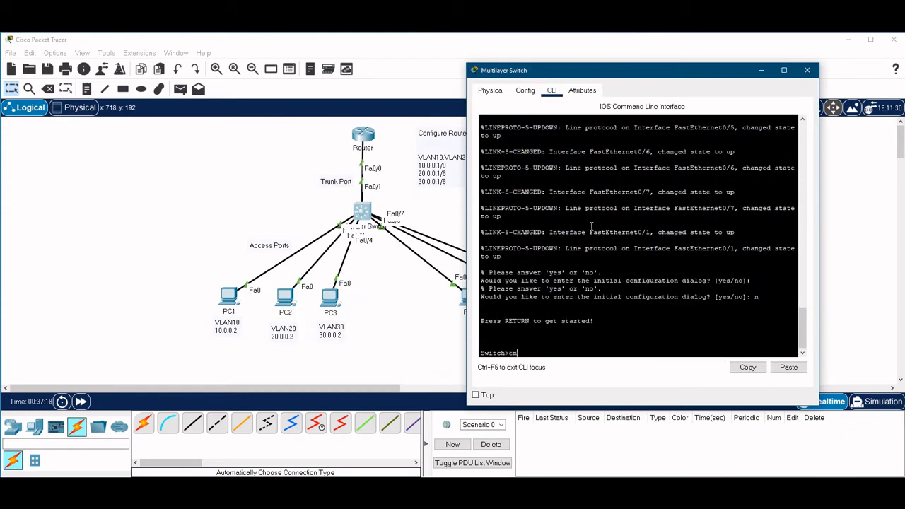
key(Return)
Step: Display the switch's brief IP interface list through to its end
text(sh ip int br)
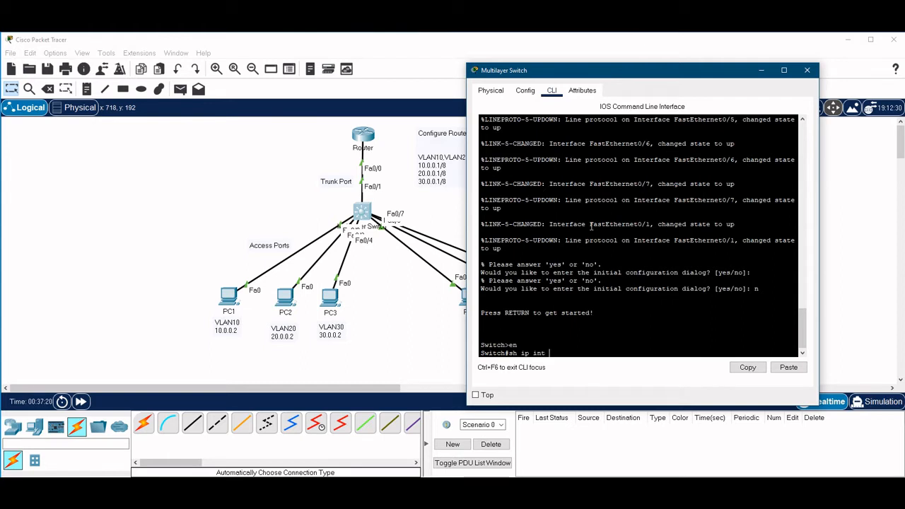
key(Return)
key(space)
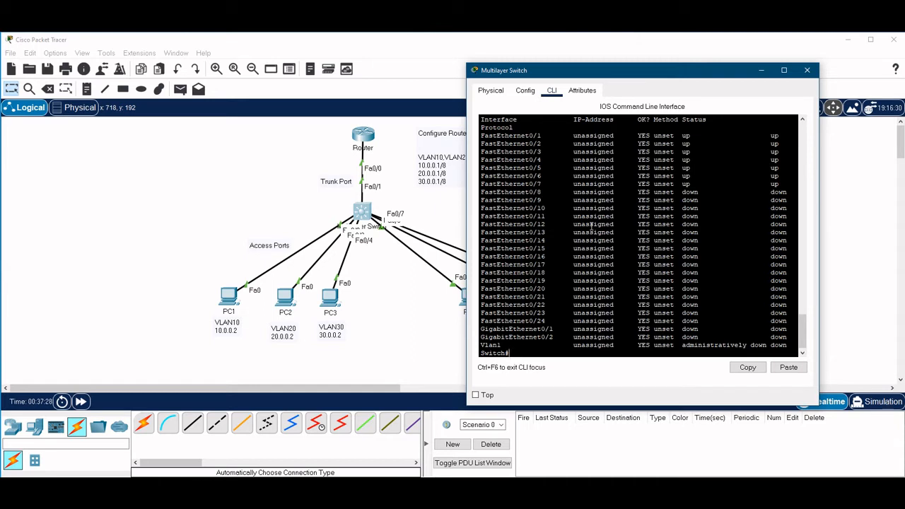
Step: Enter interface configuration mode for FastEthernet 0/1 on the Multilayer Switch
text(conf t)
key(Return)
text(itch(config)#i)
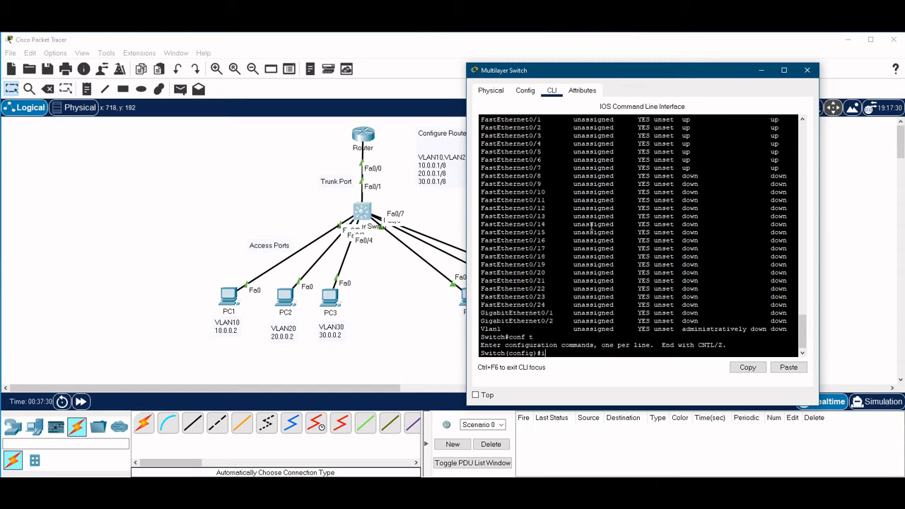
text(nt f)
key(Tab)
text(0/1)
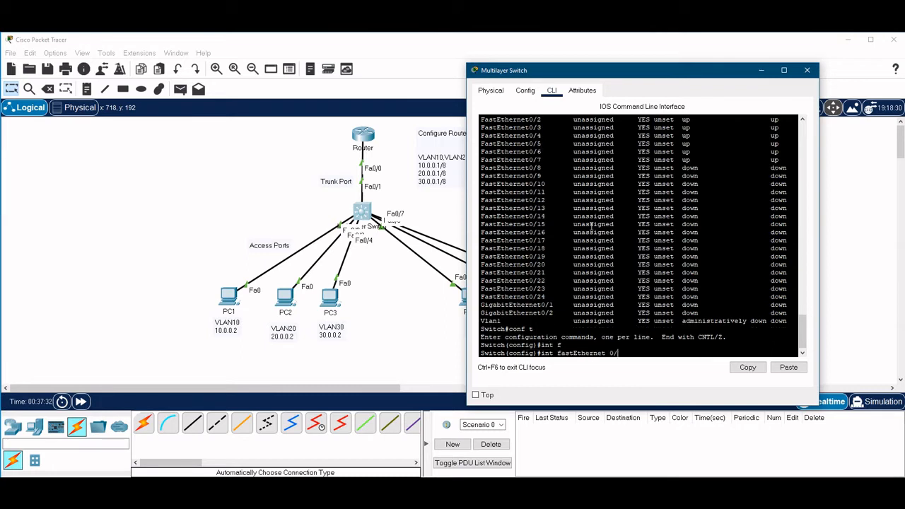
key(Return)
text(enc)
key(Tab)
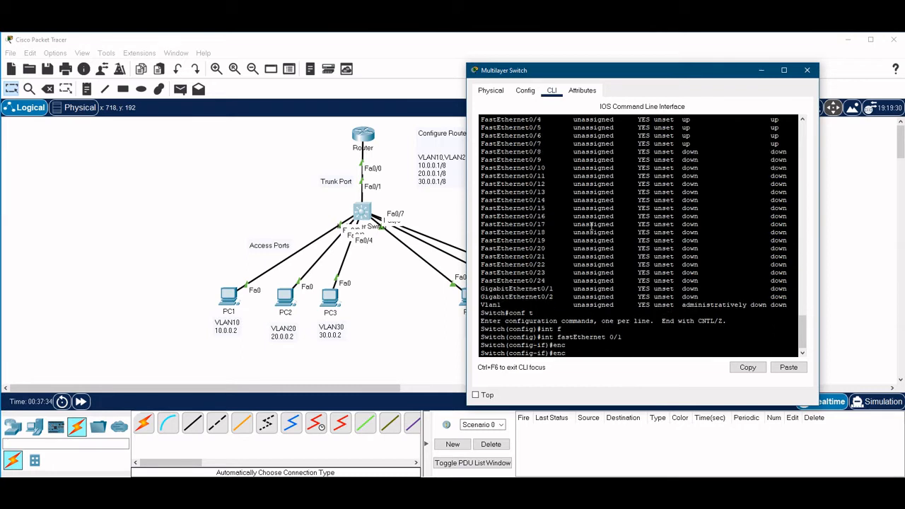
key(BackSpace)
key(BackSpace)
Step: Try to set FastEthernet 0/1 to trunk mode, listing the available switchport and mode options along the way
click(593, 321)
text(swi)
key(Tab)
text(?)
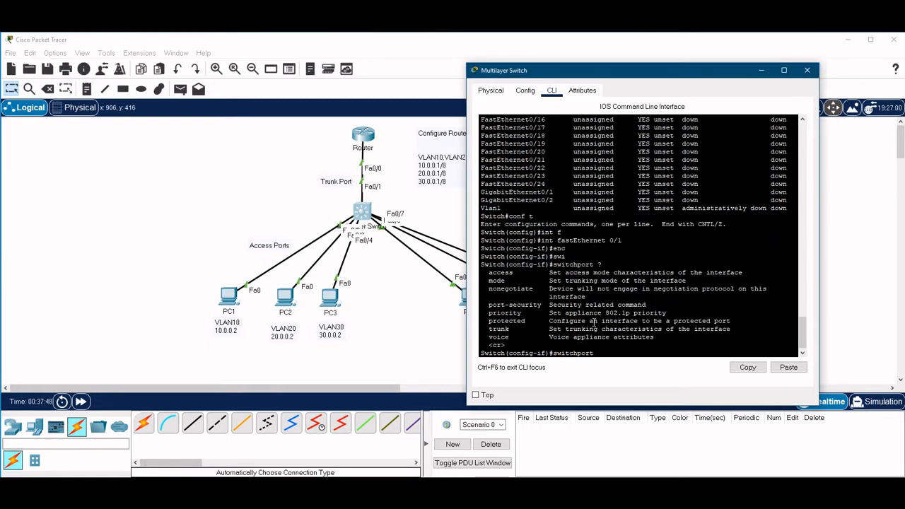
text(mod)
key(Tab)
text(?)
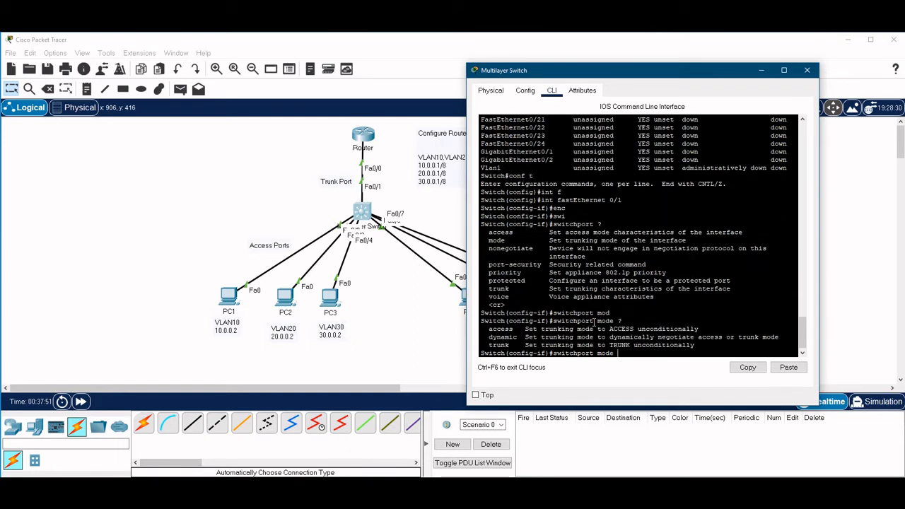
text(tru)
key(Tab)
text(?)
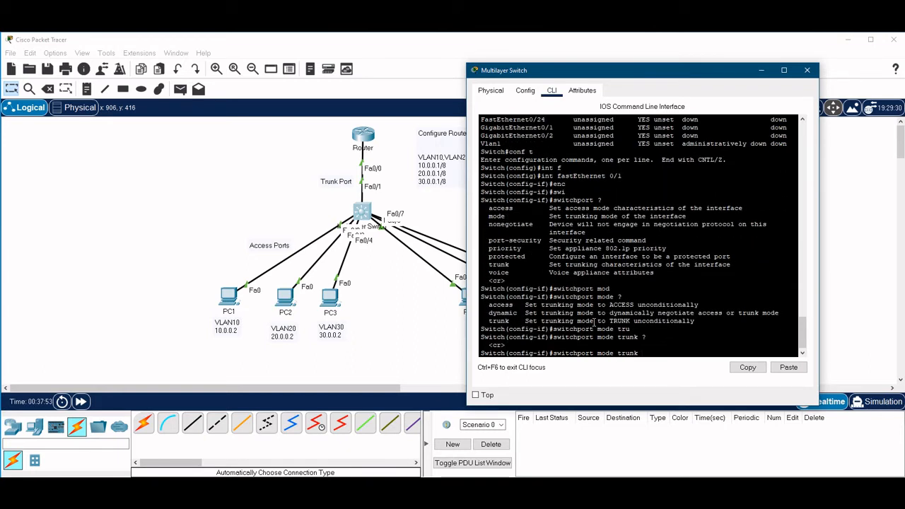
key(Return)
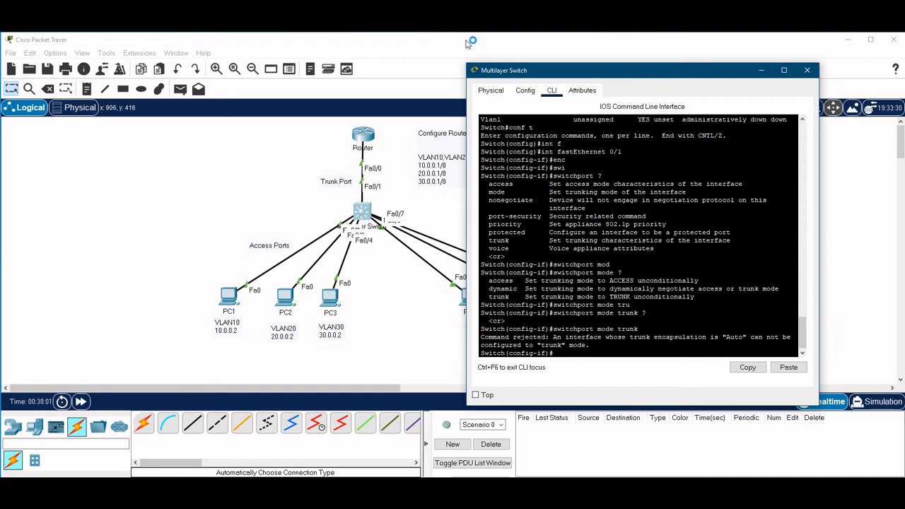
drag(465, 64, 404, 53)
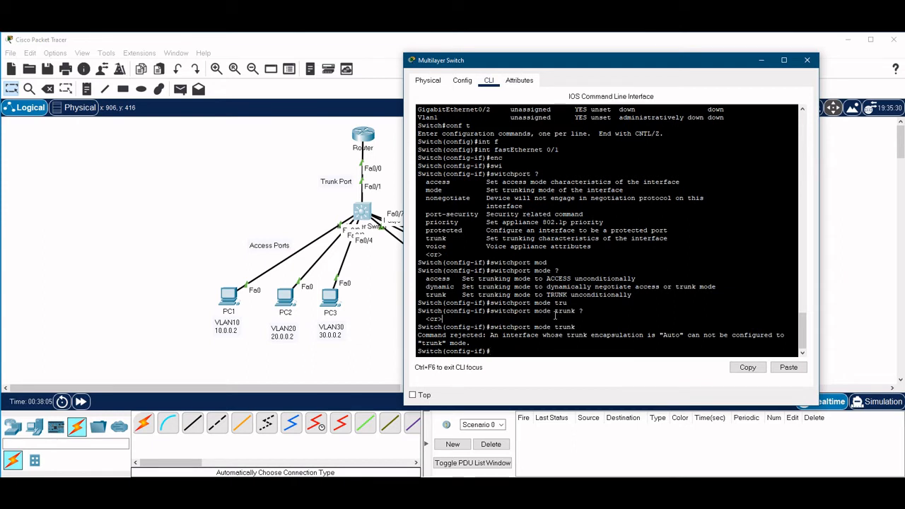
text(wit)
key(Tab)
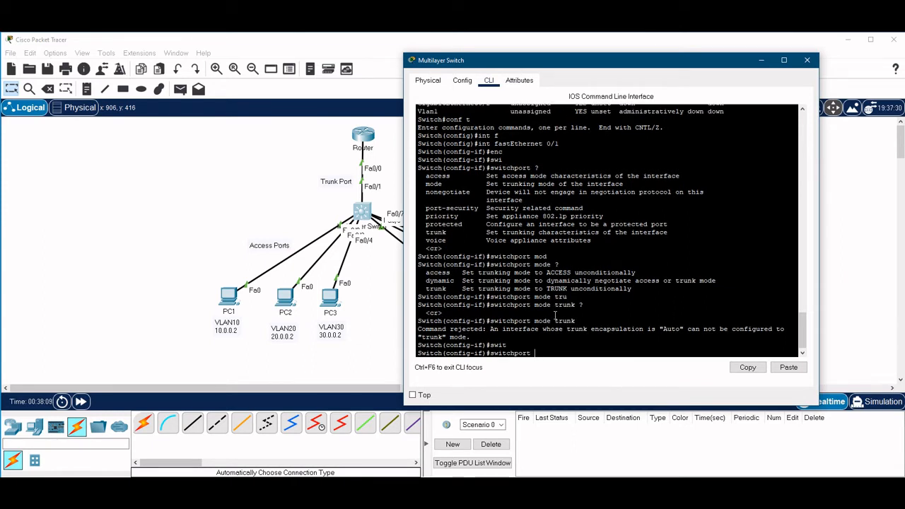
key(BackSpace)
key(BackSpace)
key(BackSpace)
key(BackSpace)
key(BackSpace)
key(BackSpace)
key(BackSpace)
key(BackSpace)
key(BackSpace)
key(BackSpace)
key(BackSpace)
text(ecn)
key(Tab)
text(nc)
key(Tab)
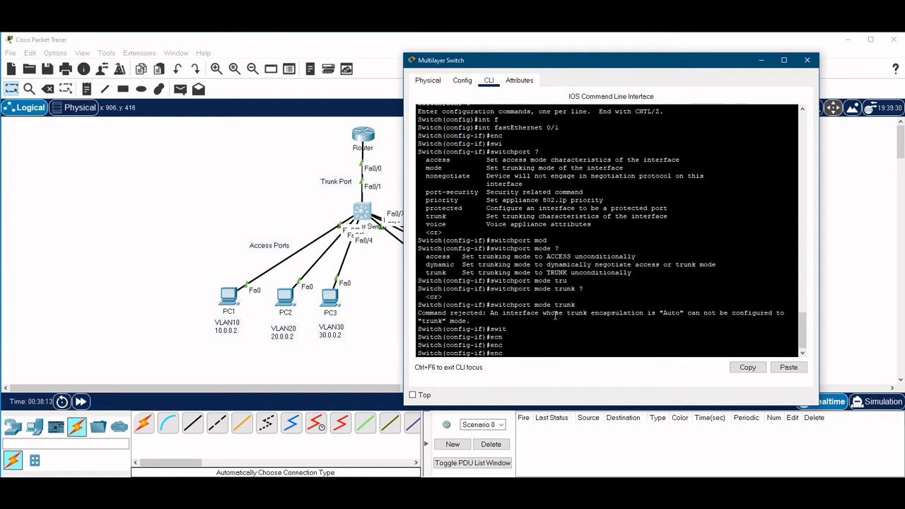
text(p)
key(Tab)
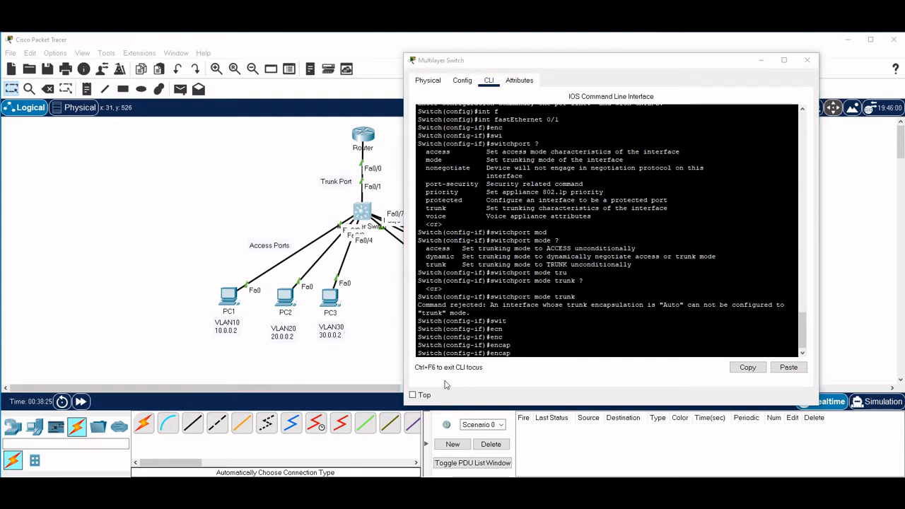
click(539, 349)
key(BackSpace)
key(BackSpace)
key(BackSpace)
key(BackSpace)
Step: Start a switchport trunk command for FastEthernet 0/1 and list the options it accepts
text(swti)
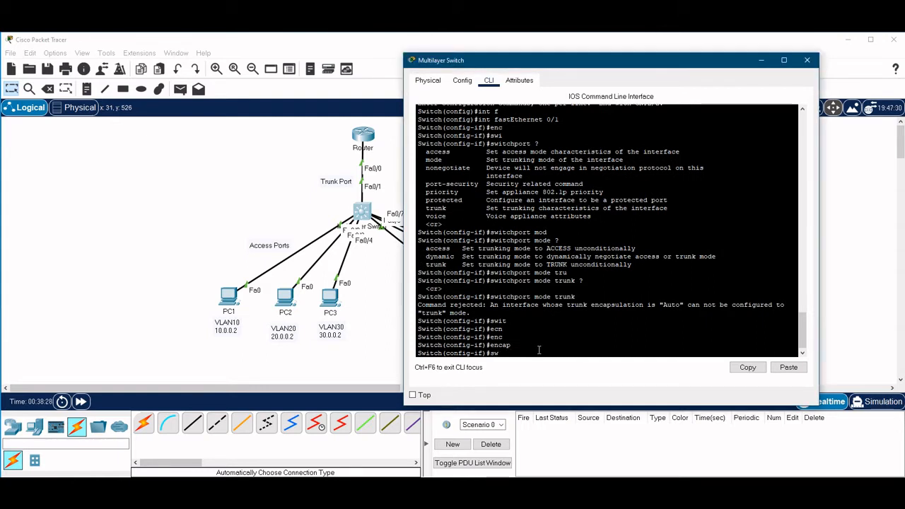
key(Tab)
key(BackSpace)
key(BackSpace)
text(i)
key(Tab)
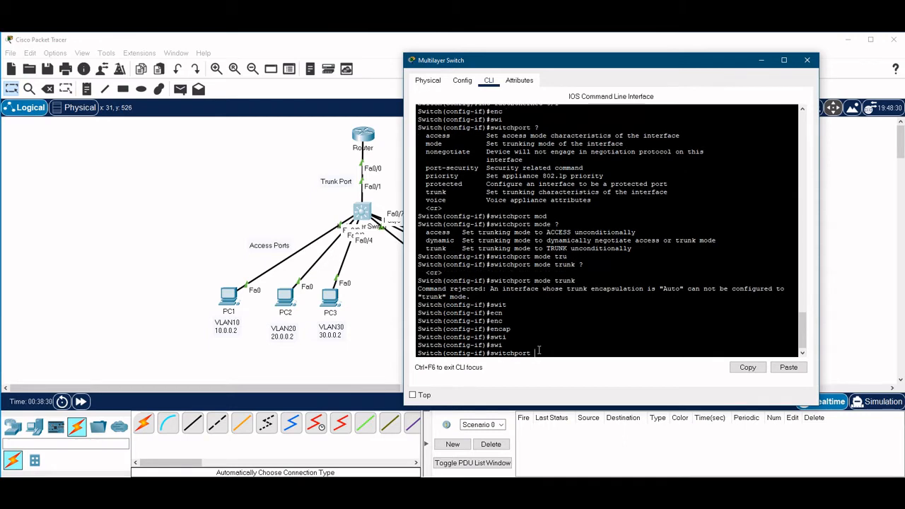
text(?)
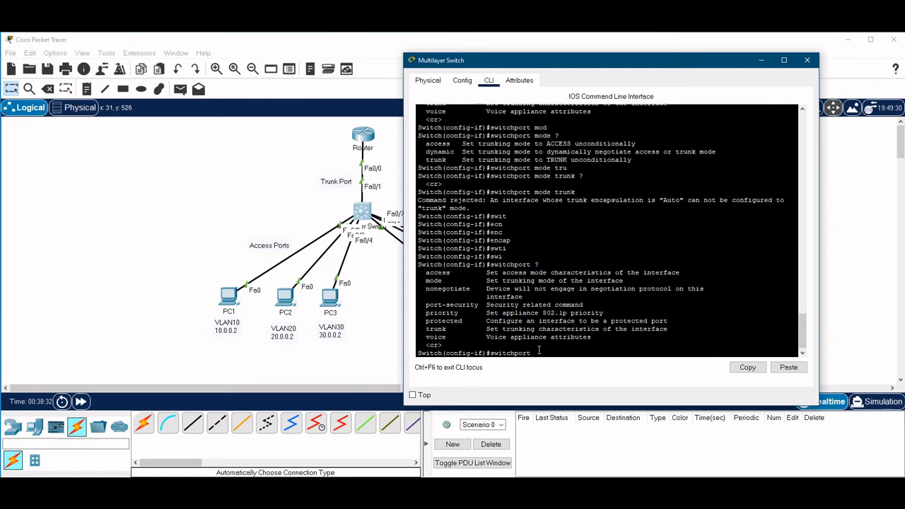
text(tru)
key(Tab)
text(?)
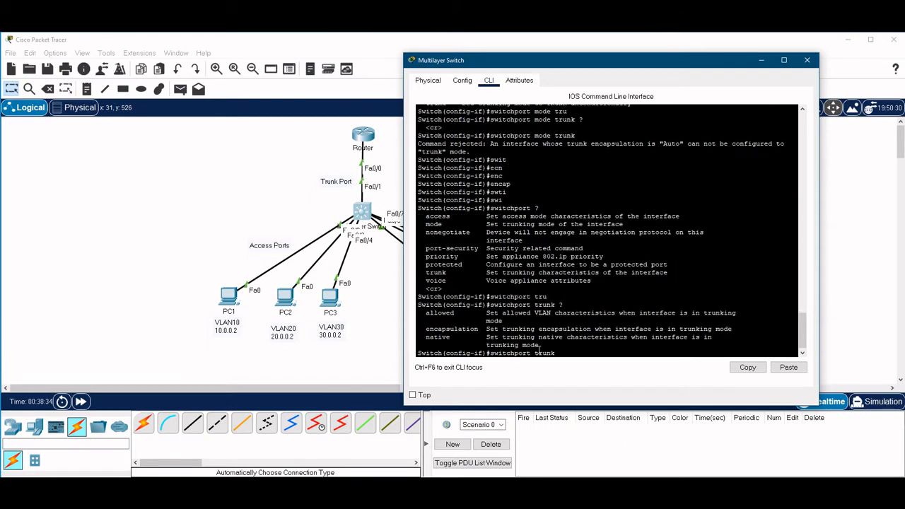
Step: Set the trunk encapsulation of FastEthernet 0/1 to dot1q
text(enc)
key(Tab)
text(?)
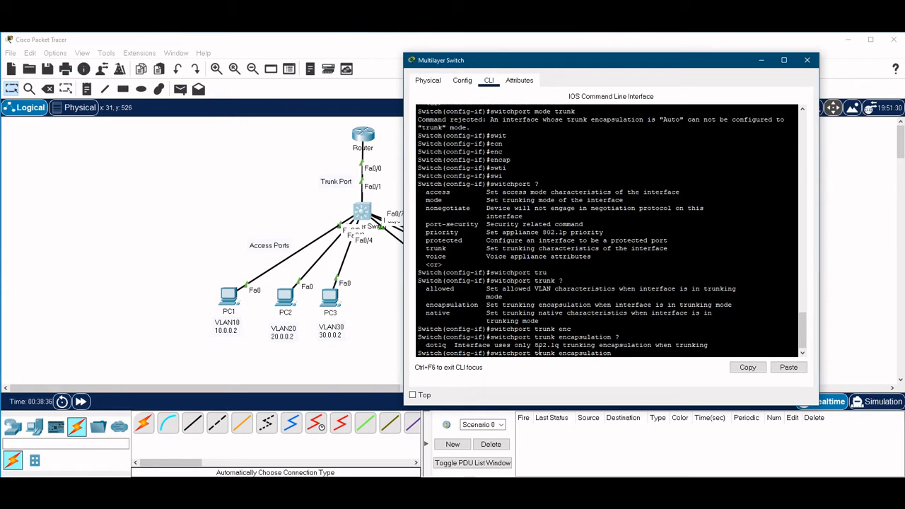
text(do)
key(Tab)
key(Return)
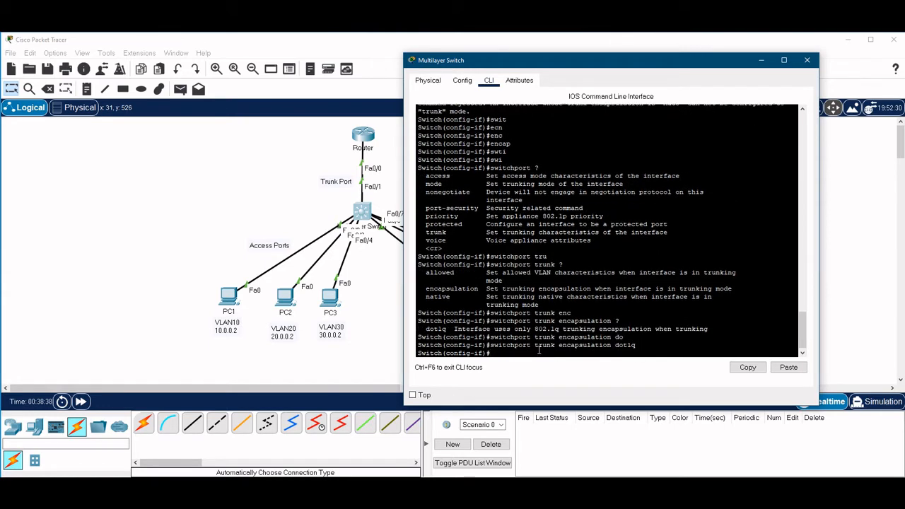
Step: Set FastEthernet 0/1 to trunk mode, return to privileged EXEC mode and save the switch's configuration
key(Up)
key(Up)
key(Return)
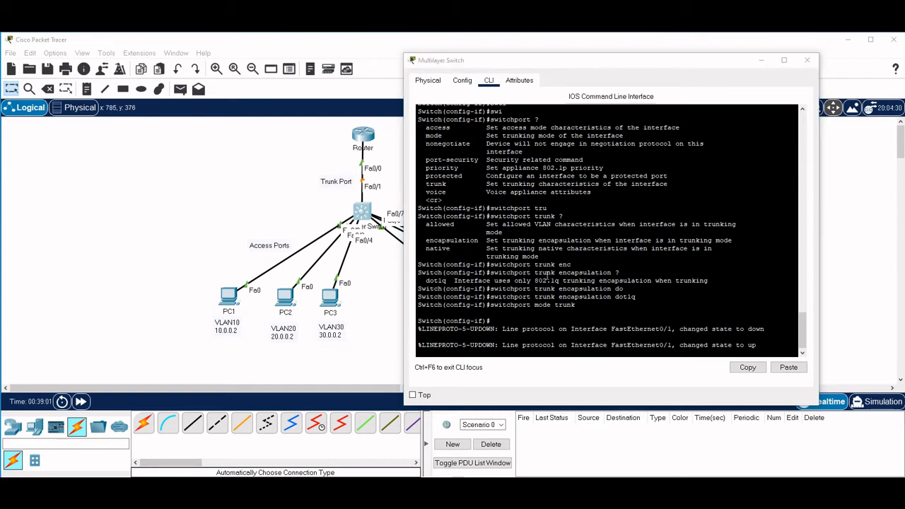
key(Return)
text(end)
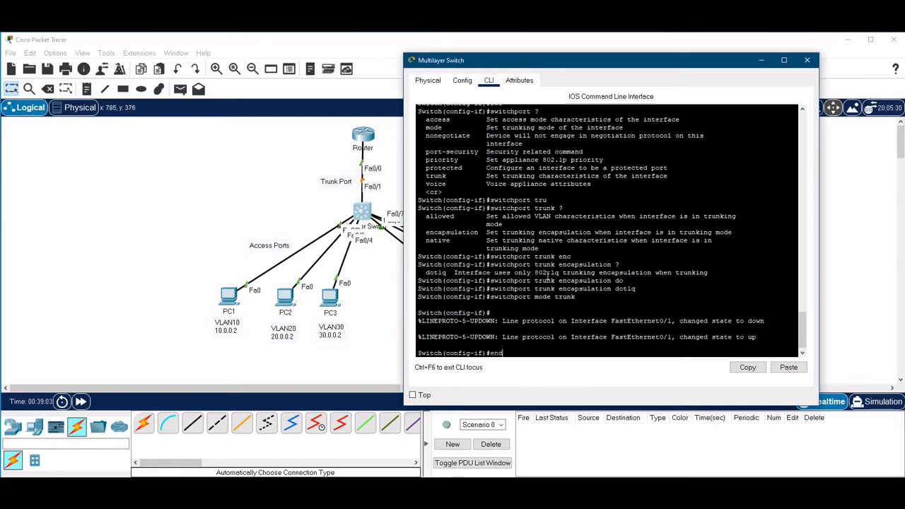
key(Return)
text(wr)
key(Return)
Step: Display the Multilayer Switch's trunk interfaces and uncover the topology beside the console
text(sh int)
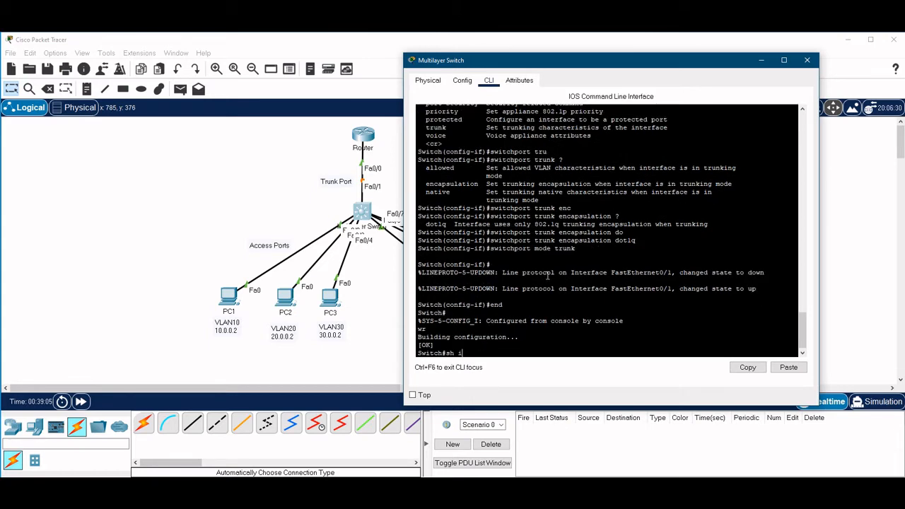
key(Tab)
text(tr)
key(Tab)
key(Return)
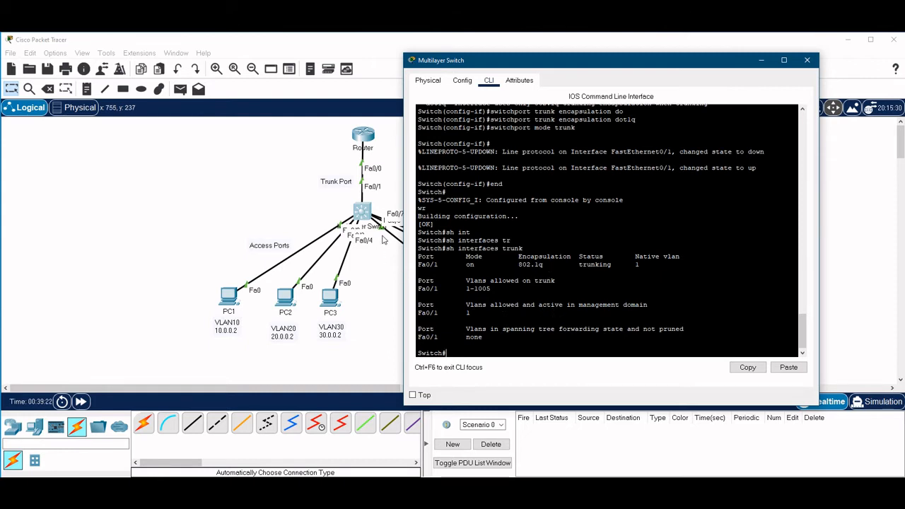
drag(565, 65, 635, 51)
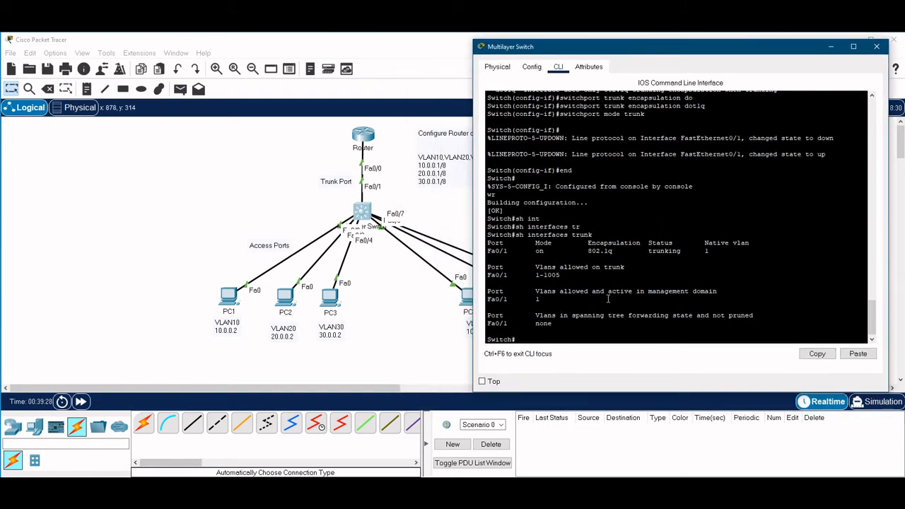
click(321, 489)
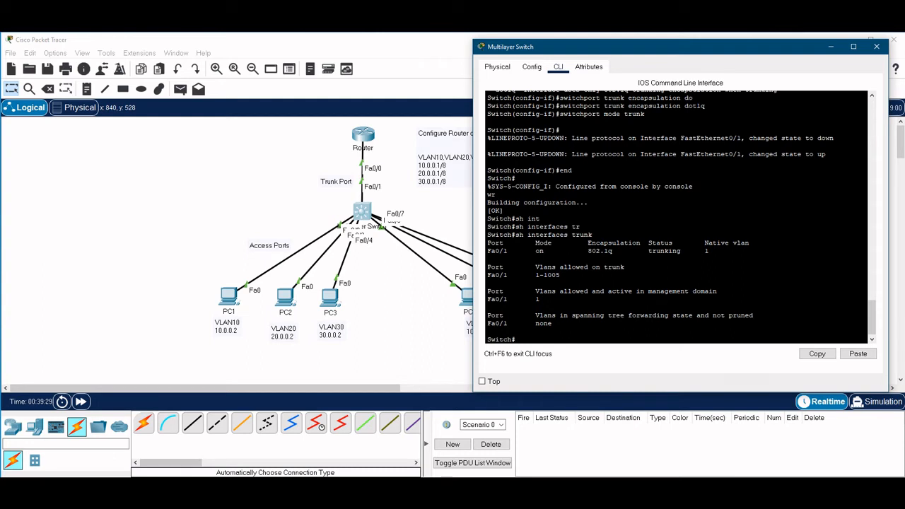
Step: Enter global configuration mode and open the interface configuration for FastEthernet 0/2
click(578, 324)
text(conf t)
key(Return)
text(int)
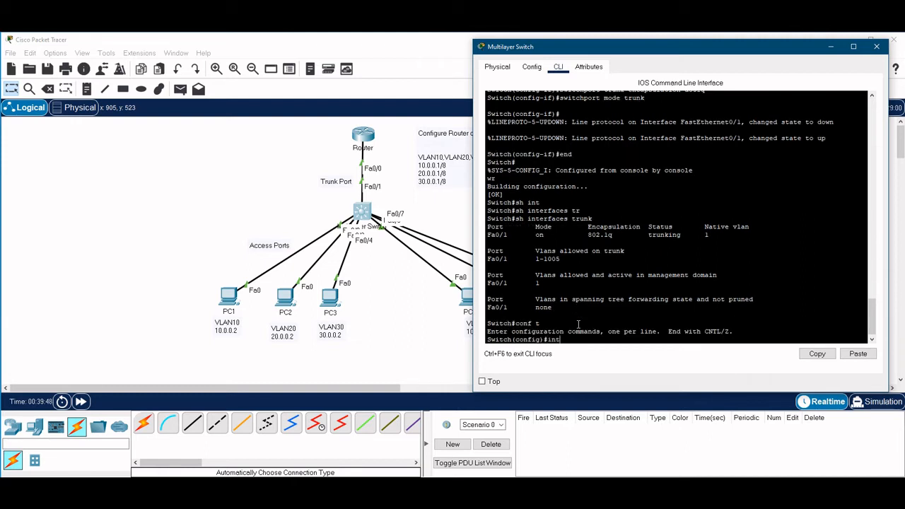
text( f)
key(Tab)
text(0/)
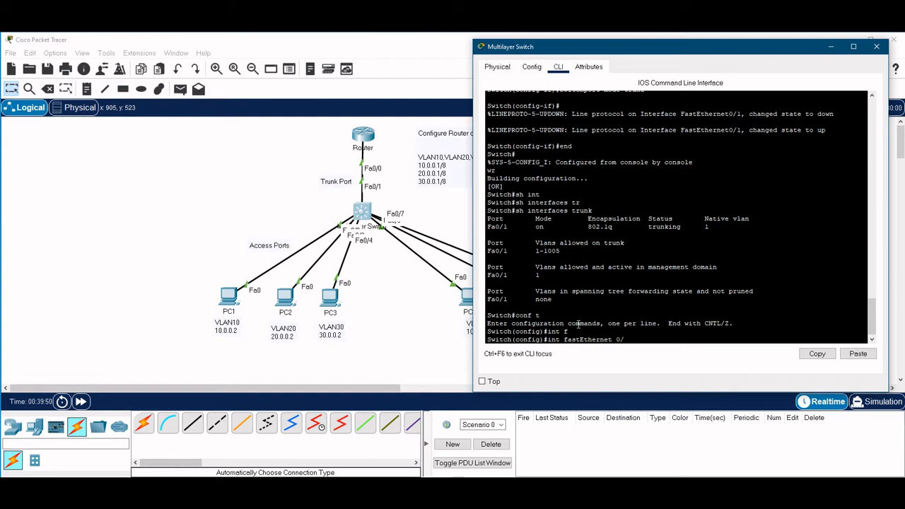
text(2)
key(Return)
Step: Set the switchport mode of FastEthernet 0/2 to access, checking for further options first
text(swi)
key(Tab)
text(mod)
key(Tab)
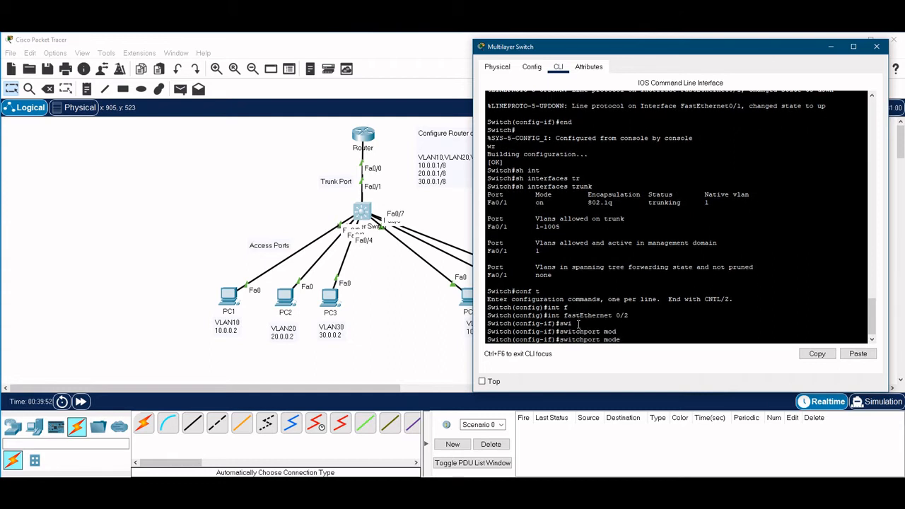
text(acc)
key(Tab)
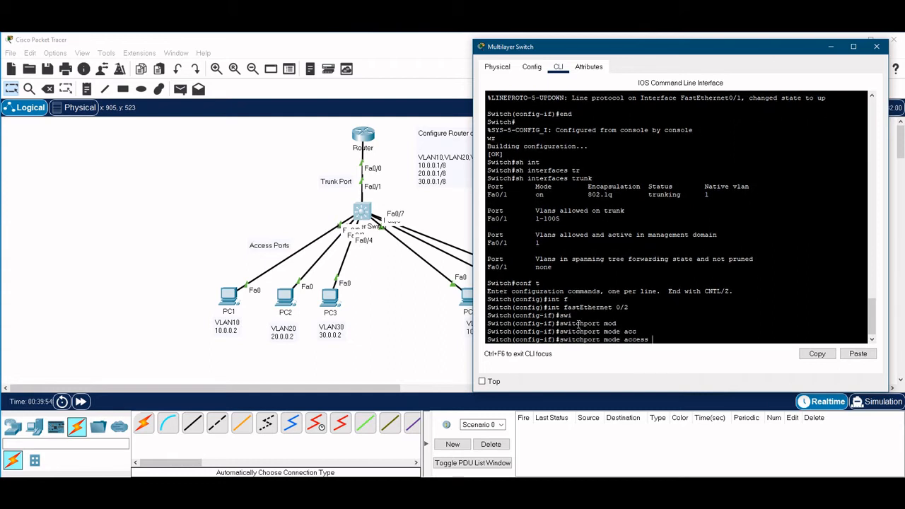
text(?)
key(Return)
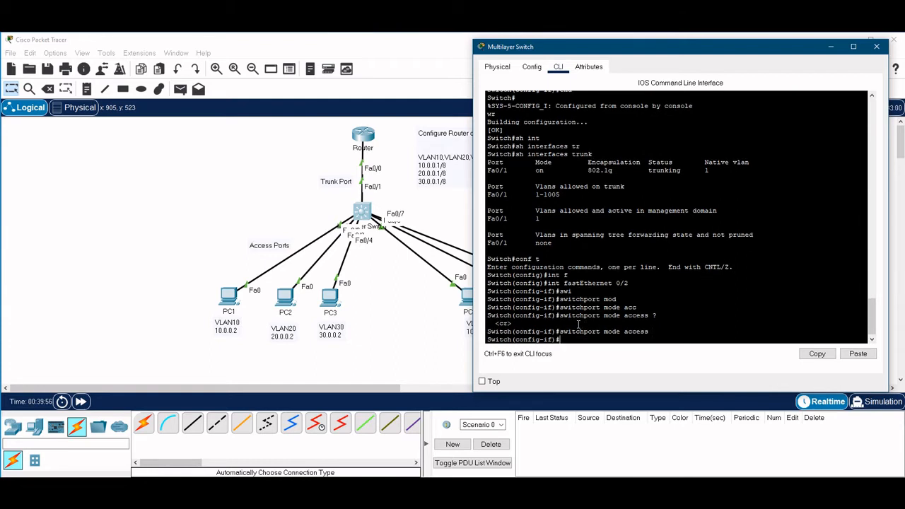
Step: Assign FastEthernet 0/2 to access VLAN 10 and examine the message about the VLAN
text(swi)
key(Tab)
text(a)
key(Tab)
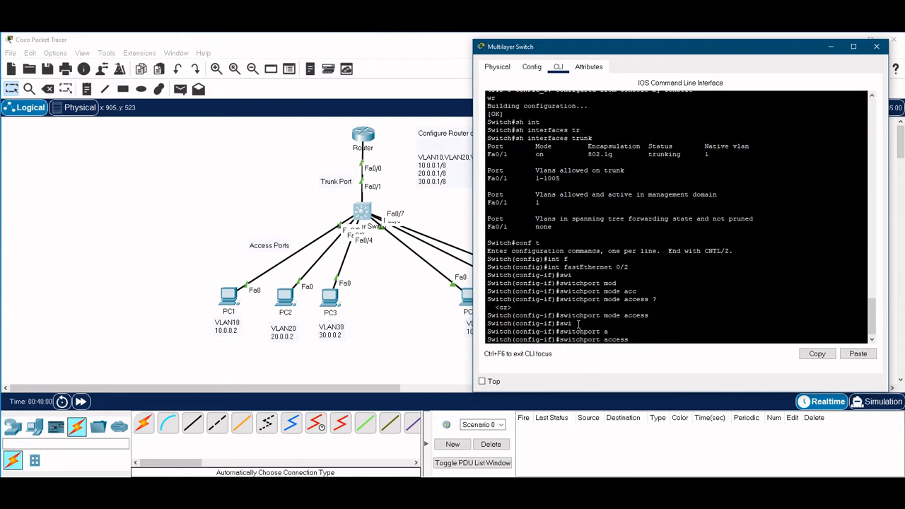
text(?vla)
key(Tab)
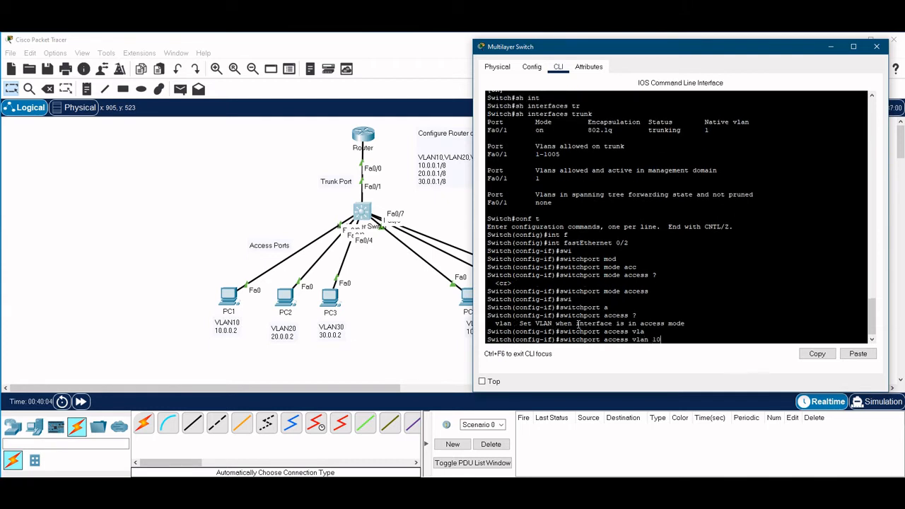
text(10)
key(Return)
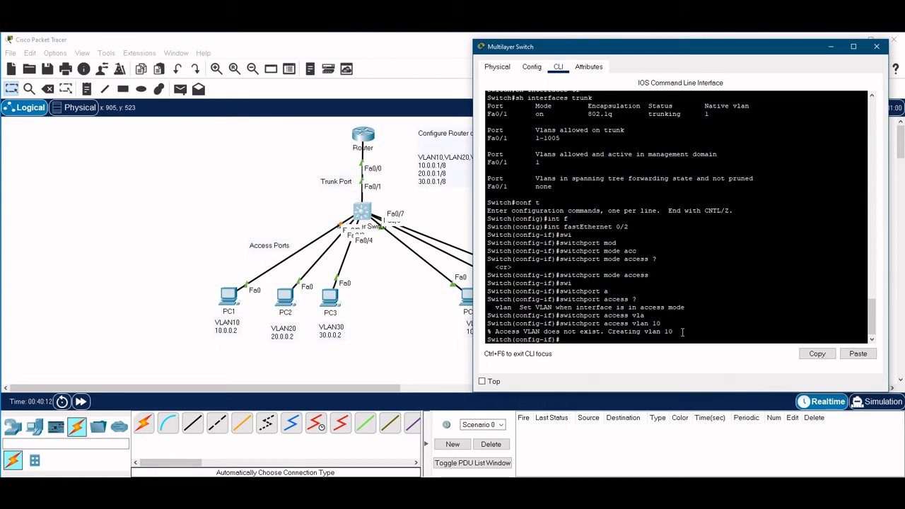
drag(678, 331, 487, 332)
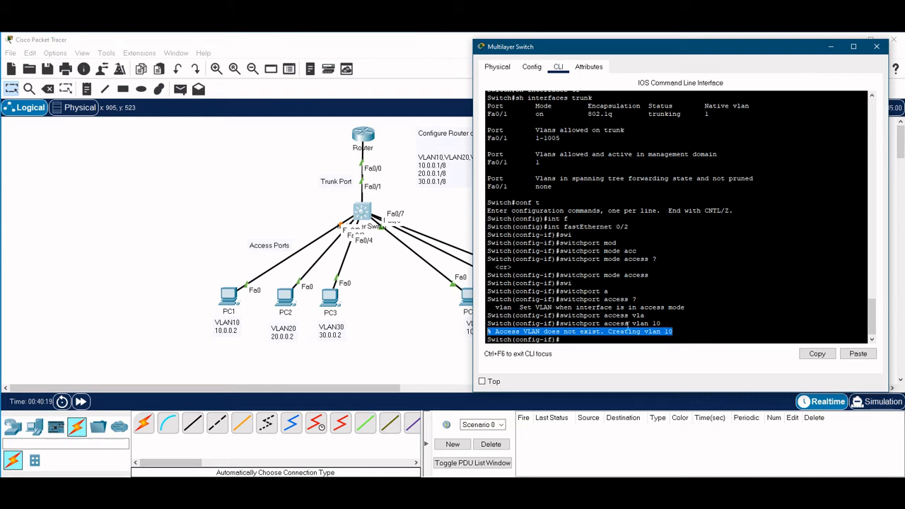
click(667, 323)
Step: Exit the interface configuration and open it again for FastEthernet 0/2
text(exit)
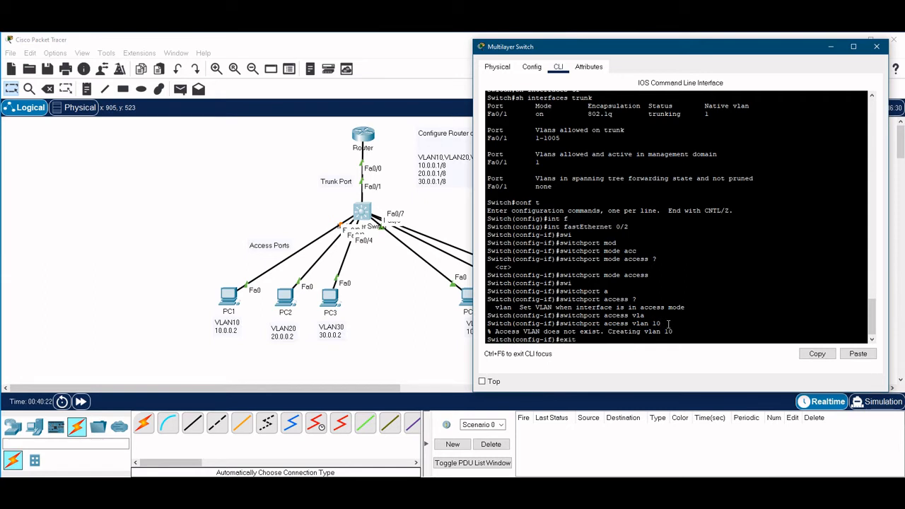
key(Return)
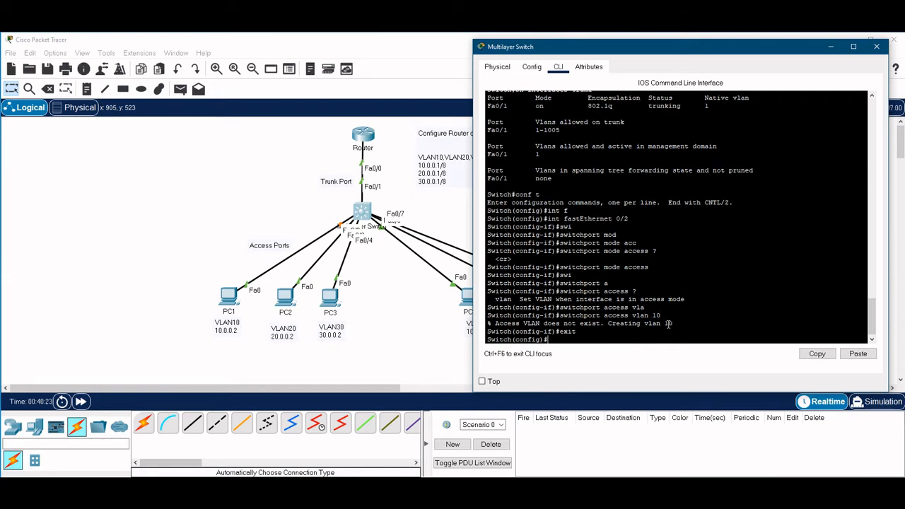
text(int f)
key(Tab)
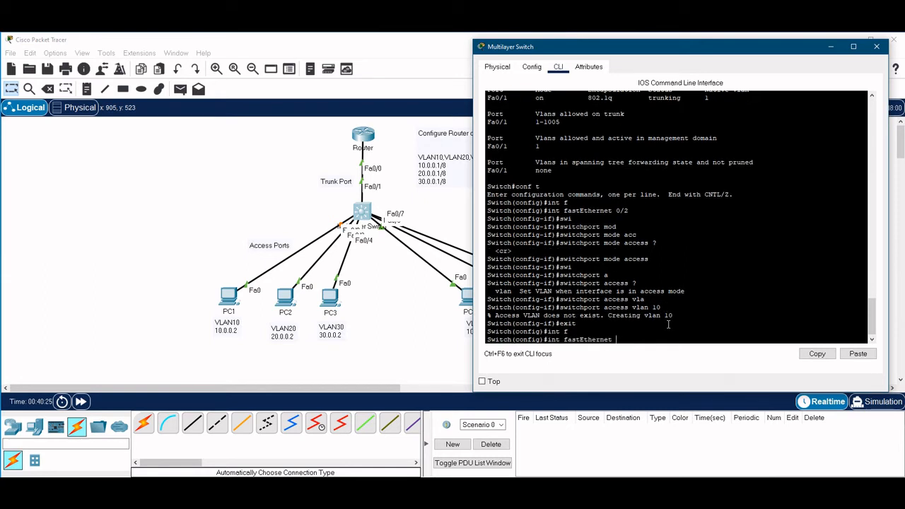
text(0/2)
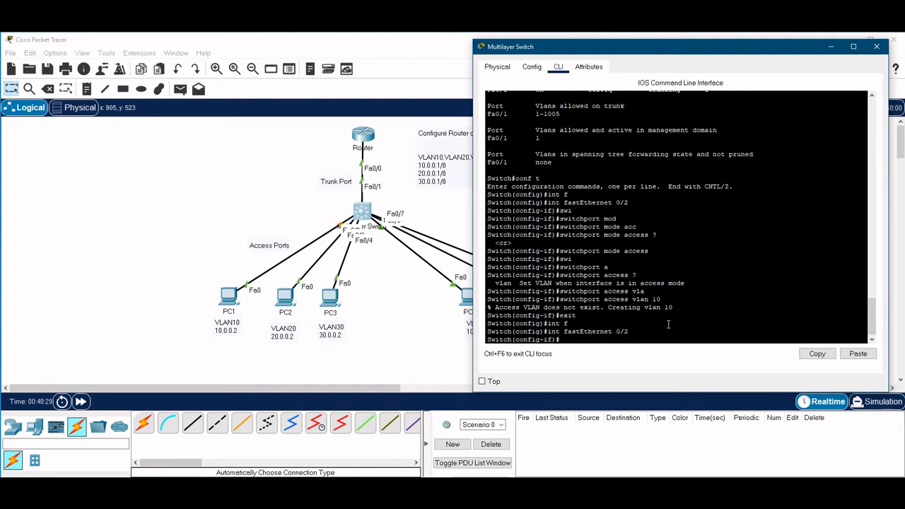
Step: Set the switchport mode of FastEthernet 0/2 to access again
text(swi)
key(Tab)
text(mod)
key(Tab)
text(a)
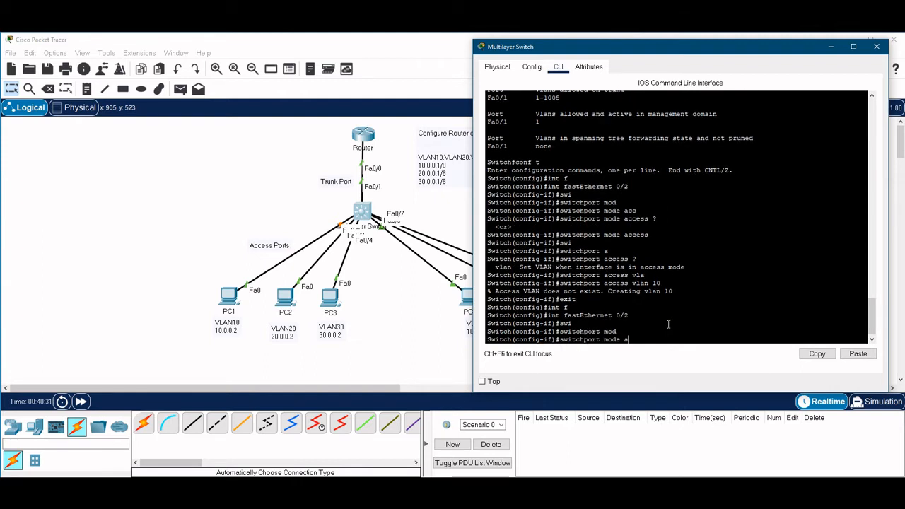
text(cc)
key(Tab)
key(Return)
Step: Assign FastEthernet 0/2 to access VLAN 20, checking the available switchport access options first
text(swi)
key(Tab)
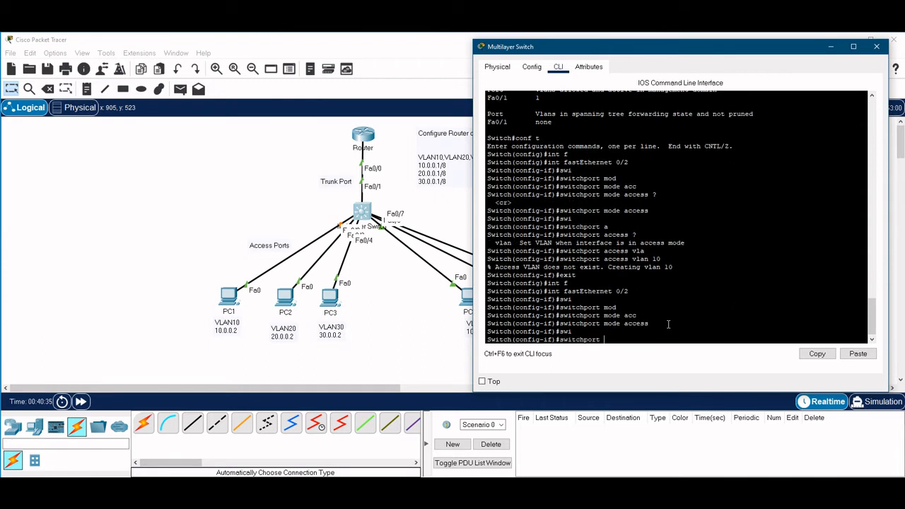
text(ac)
key(Tab)
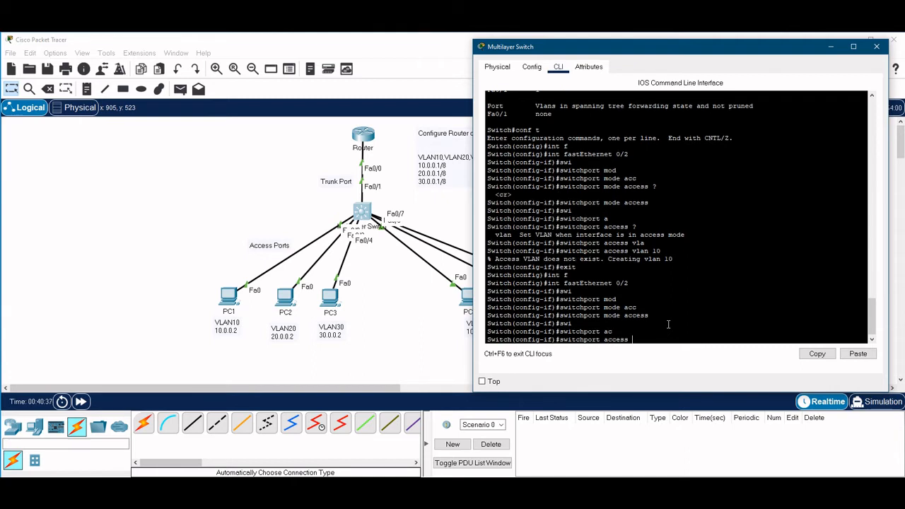
text(?vl)
key(Tab)
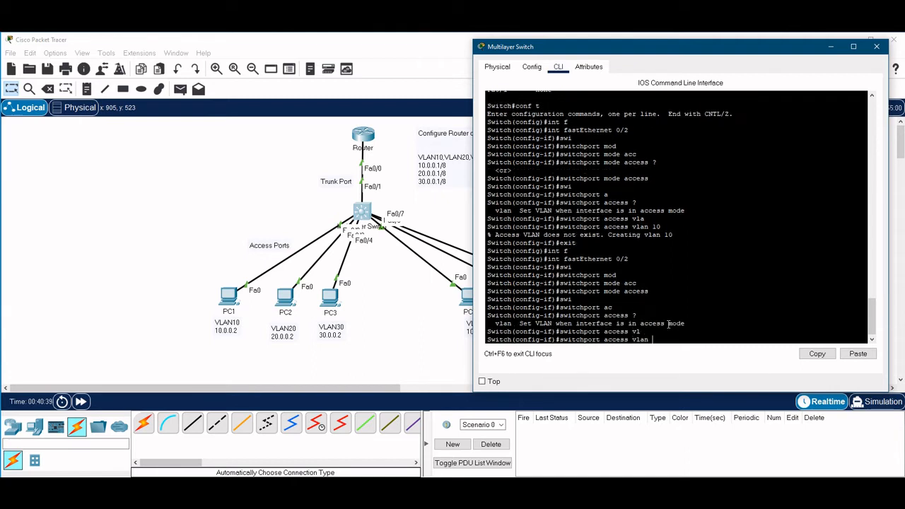
text(20)
key(Return)
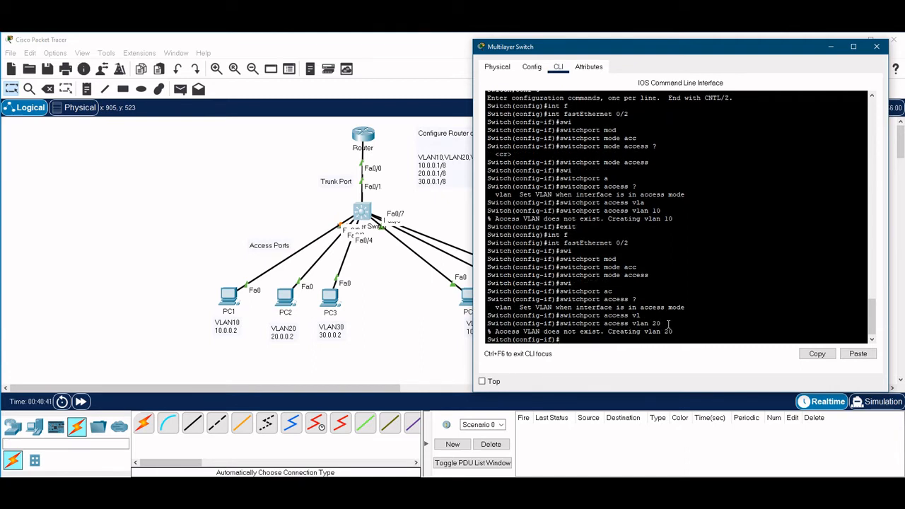
Step: Exit the FastEthernet 0/2 configuration and open the interface configuration for FastEthernet 0/3
text(exit)
key(Return)
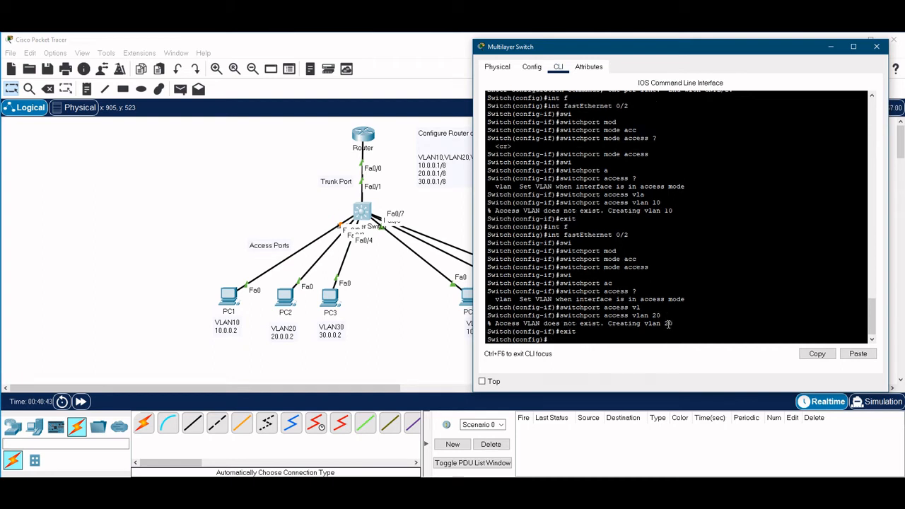
text(int f)
key(Tab)
text(0)
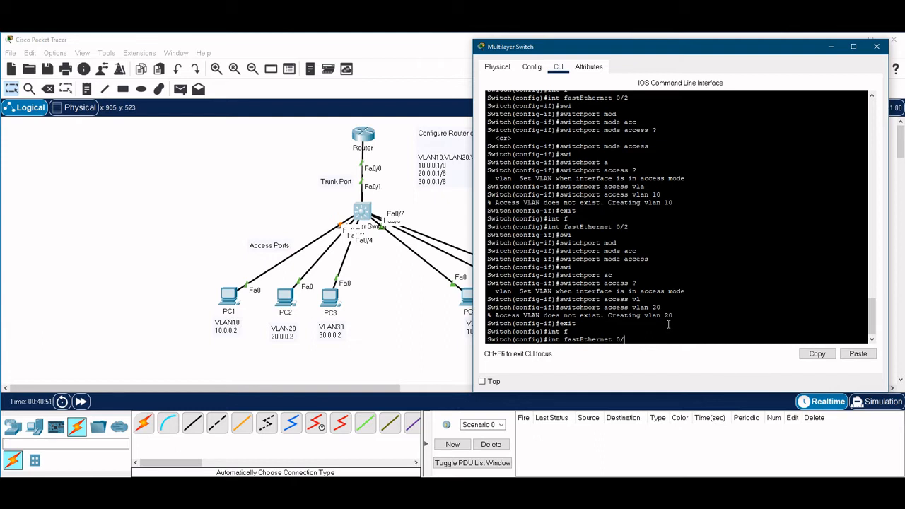
text(/3)
key(Return)
Step: Set the switchport mode of FastEthernet 0/3 to access
text(swi)
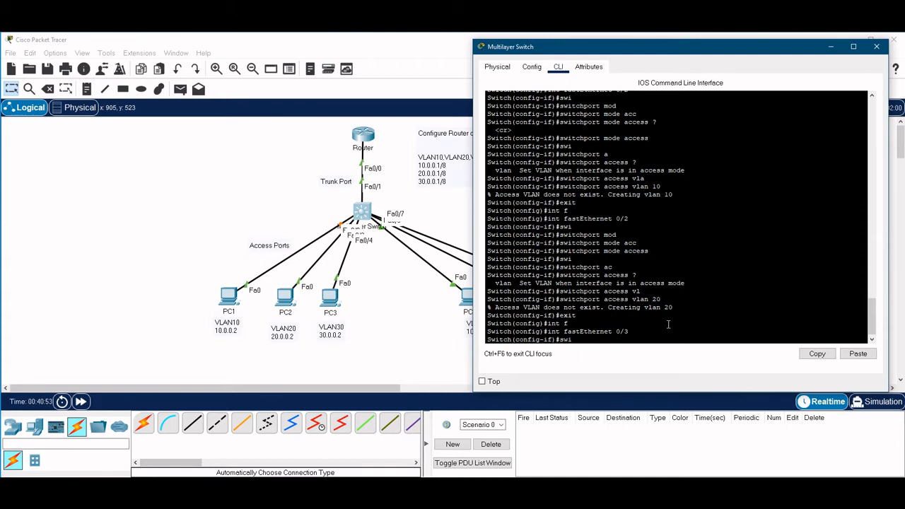
key(Tab)
text(mod)
key(Tab)
text(acc)
key(Tab)
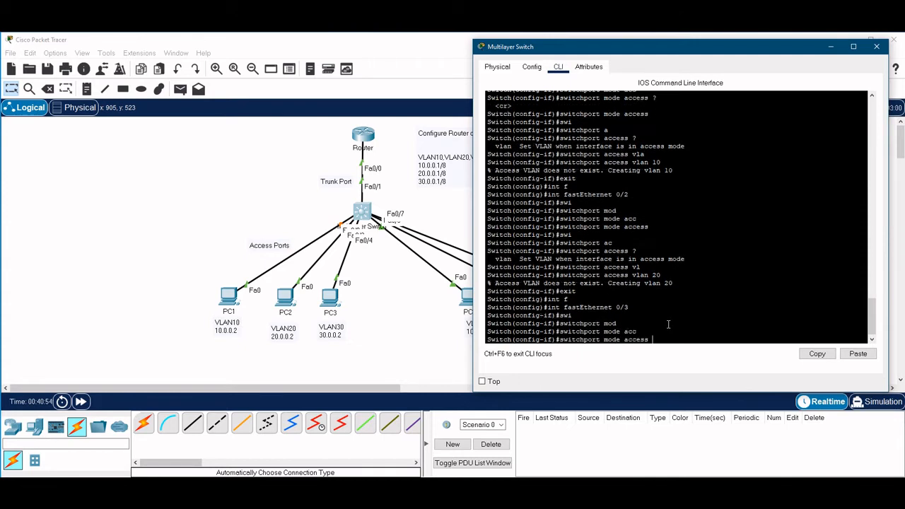
key(Return)
Step: Assign FastEthernet 0/3 to access VLAN 30 and exit the interface configuration
text(swi)
key(Tab)
text(ac)
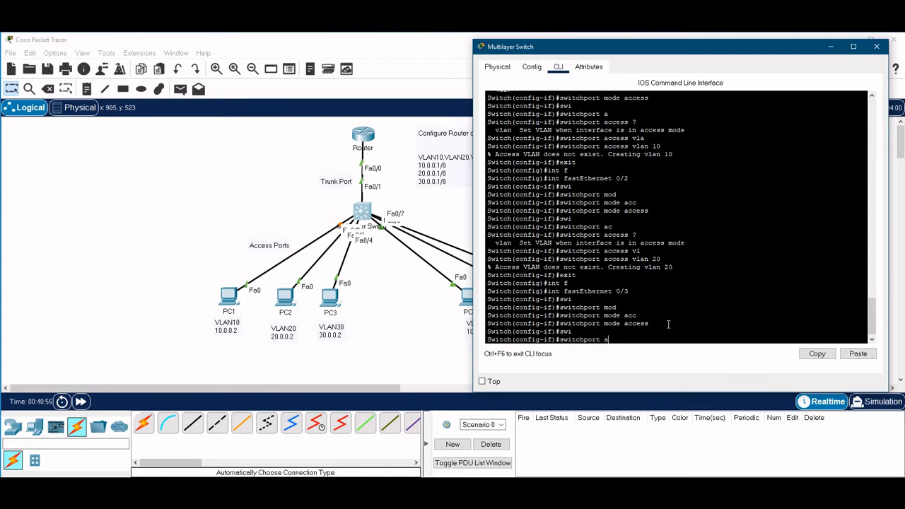
key(Tab)
text(vl)
key(Tab)
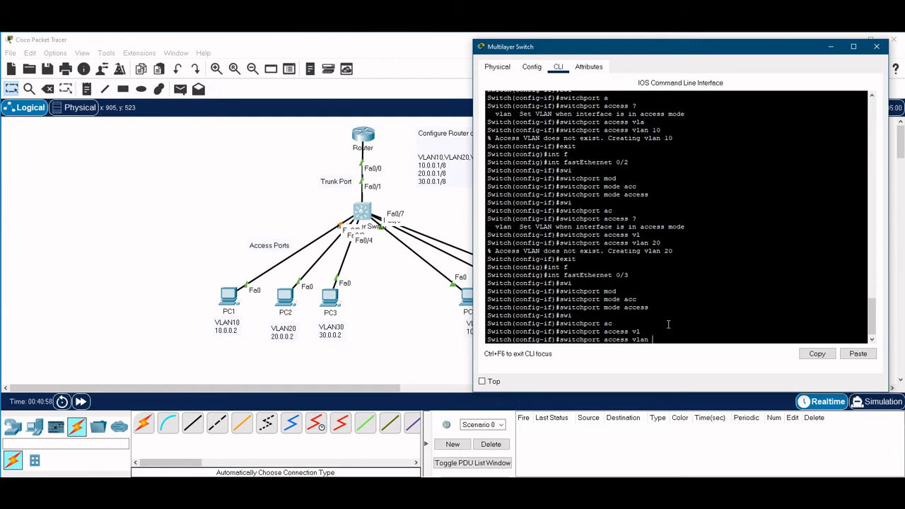
text(30)
key(Return)
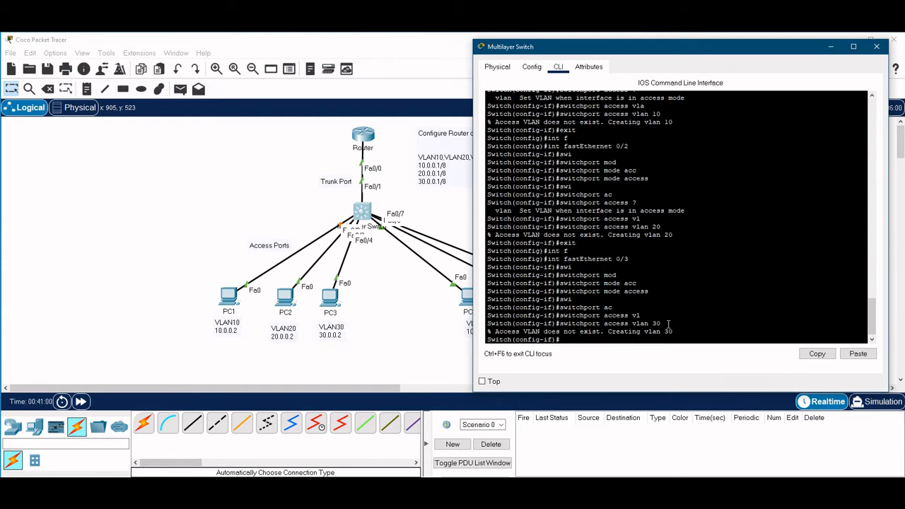
text(exit)
key(Return)
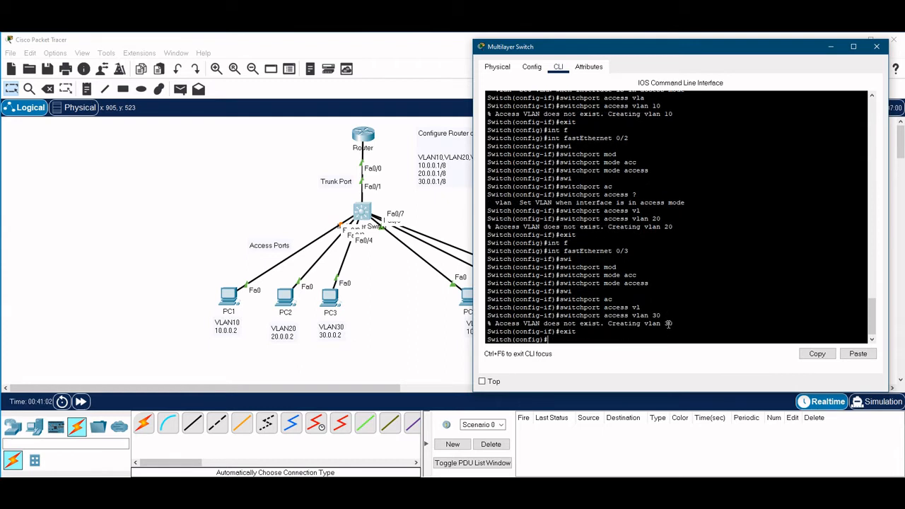
text(int)
text( f)
key(Tab)
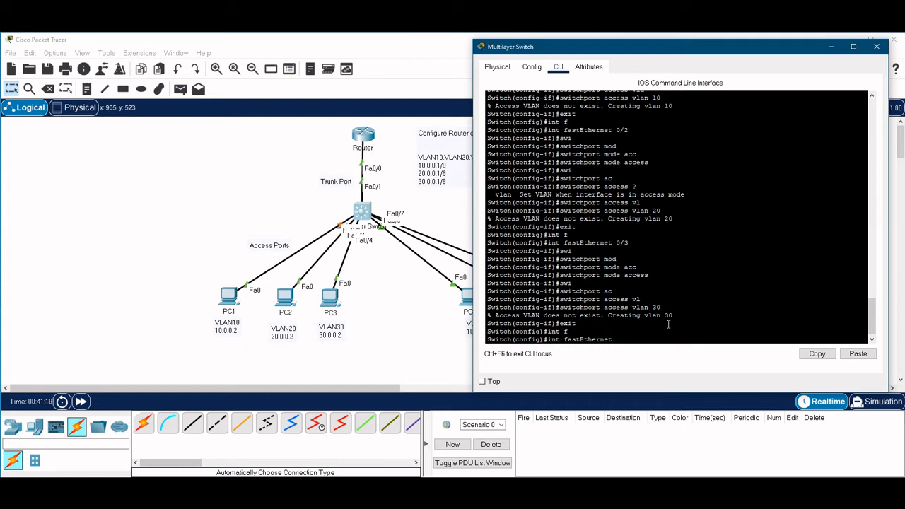
click(51, 488)
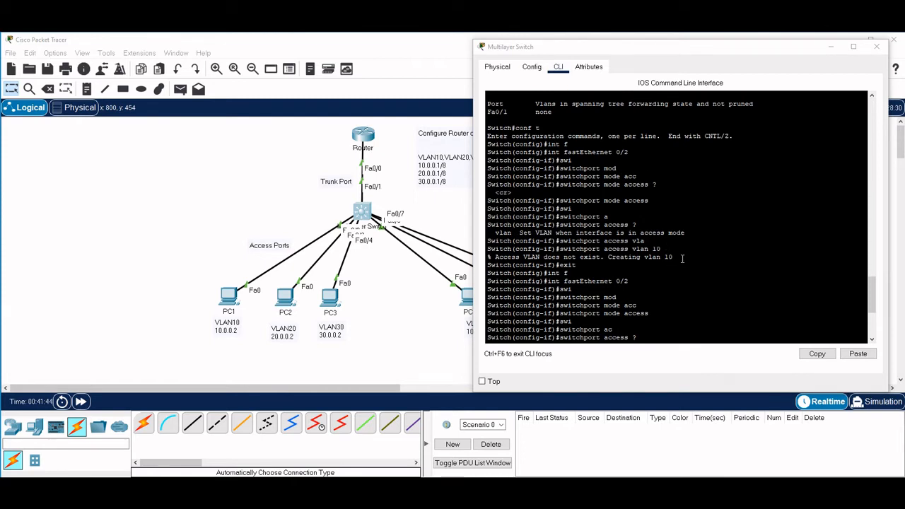
Step: Review the earlier access port commands and reopen the interface configuration for FastEthernet 0/2
click(684, 266)
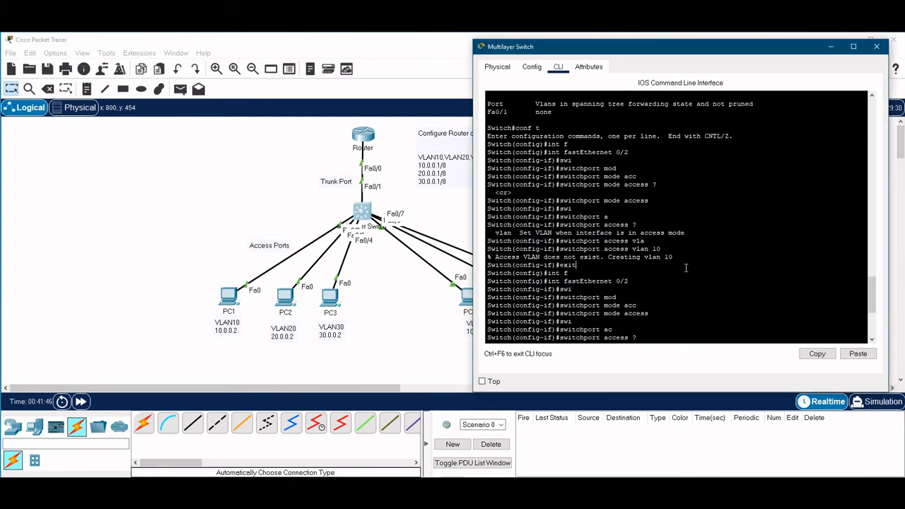
scroll(687, 267, up, 3)
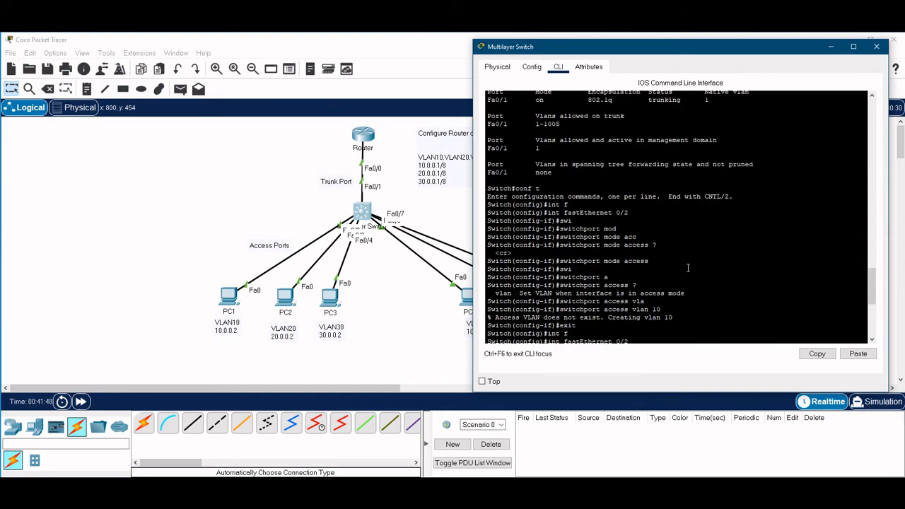
scroll(689, 268, down, 1)
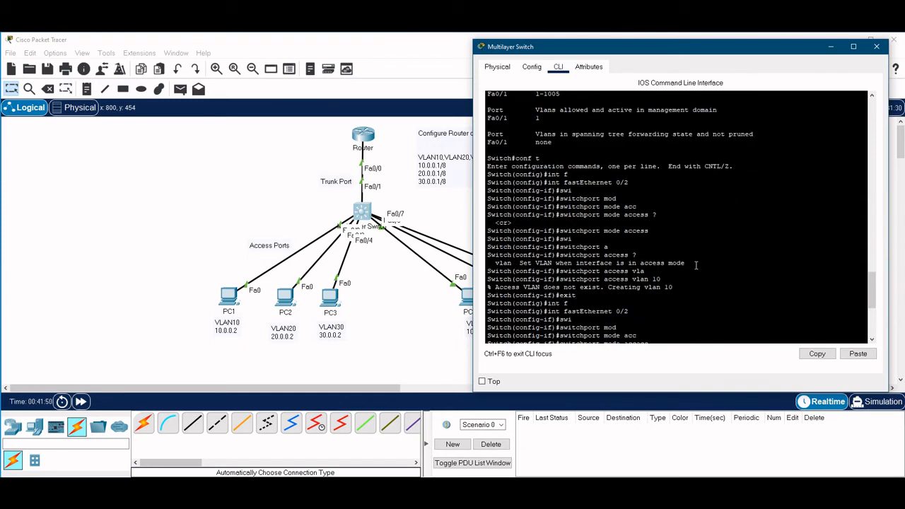
scroll(696, 267, down, 1)
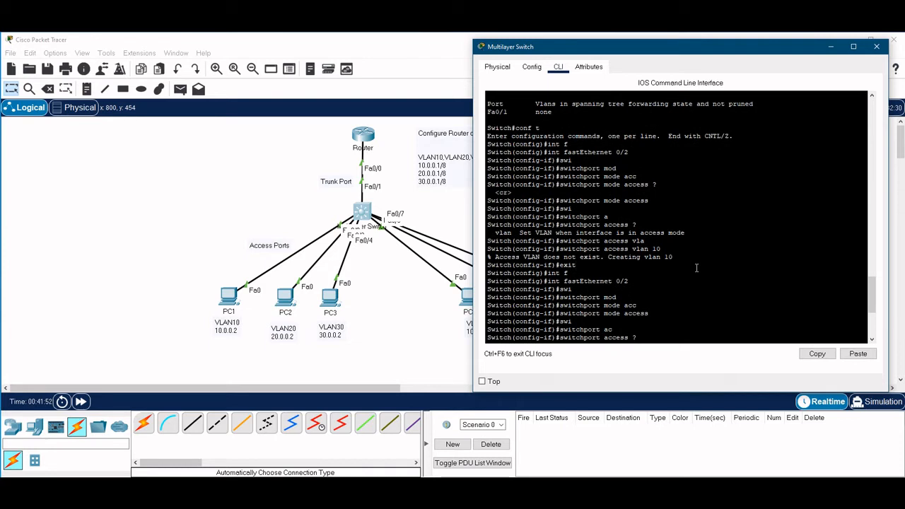
scroll(696, 268, down, 5)
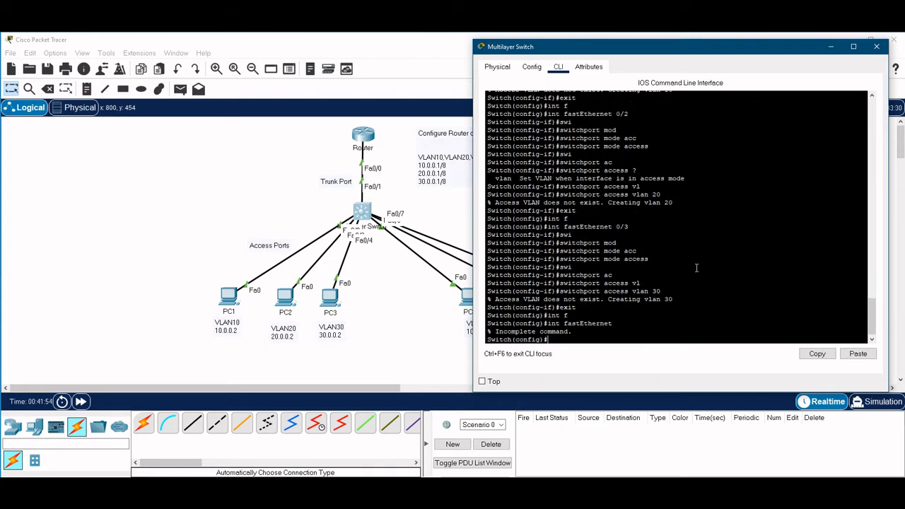
text(int fa)
key(Tab)
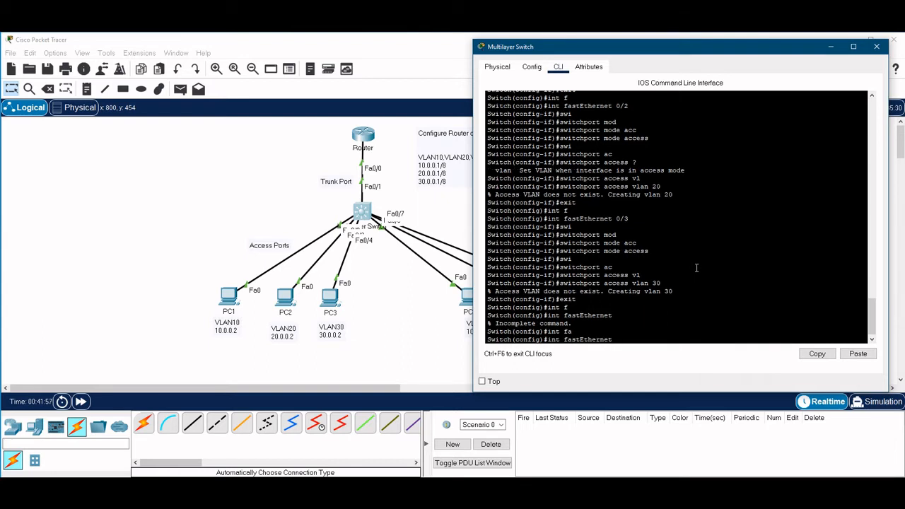
text(-)
text(/2)
key(Return)
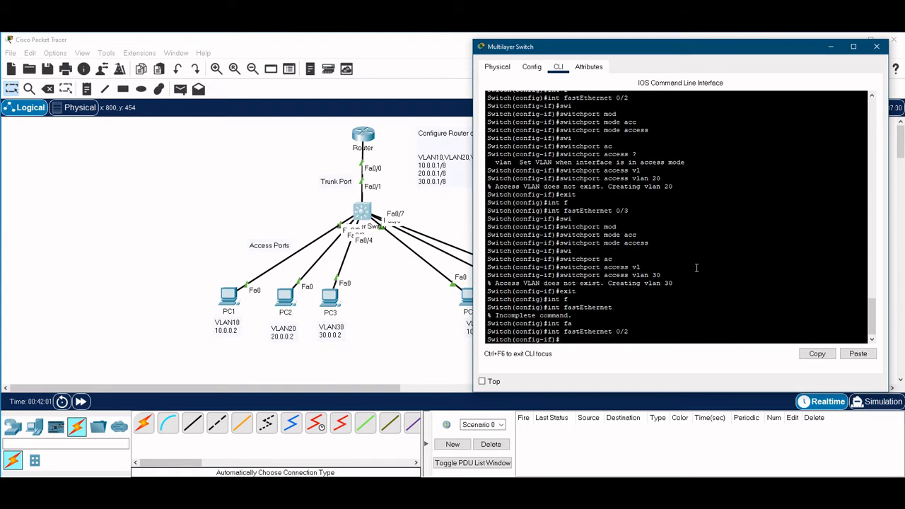
Step: Set FastEthernet 0/2 to access mode with the switchport mode command
text(swi)
key(Tab)
text(mod)
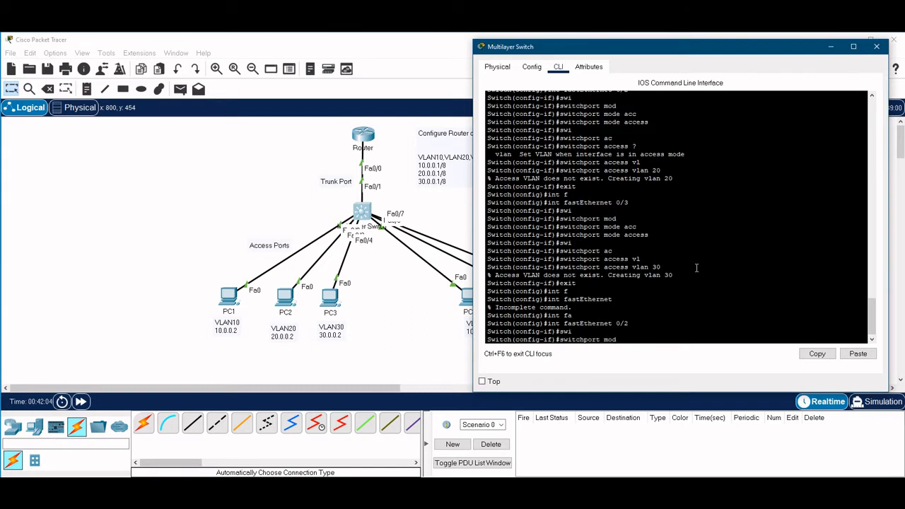
key(Tab)
text(ccc)
key(Tab)
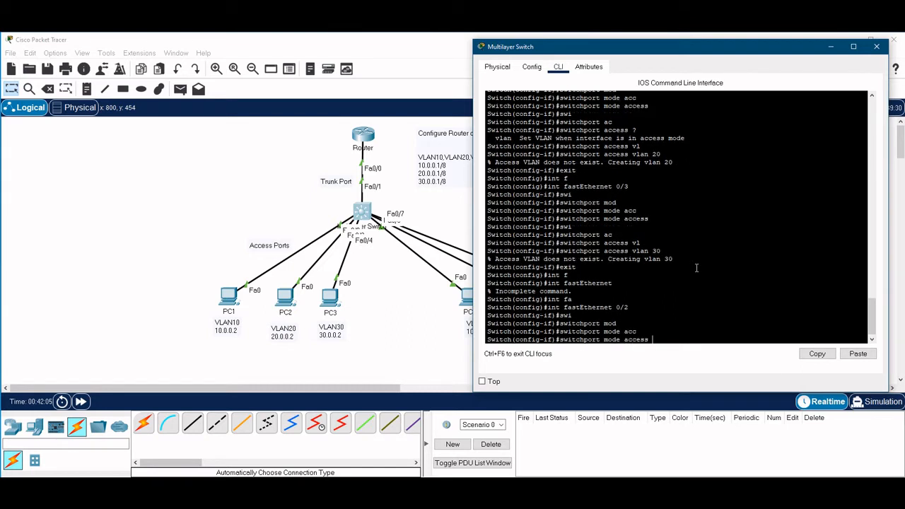
key(Return)
Step: Assign FastEthernet 0/2 back to access VLAN 10
text(swi)
key(Tab)
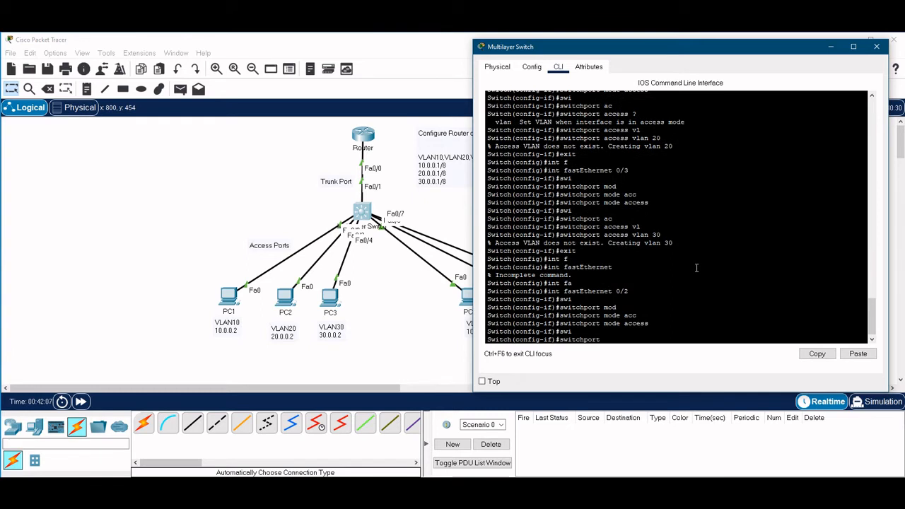
text(acc)
key(Tab)
text(vl)
key(Tab)
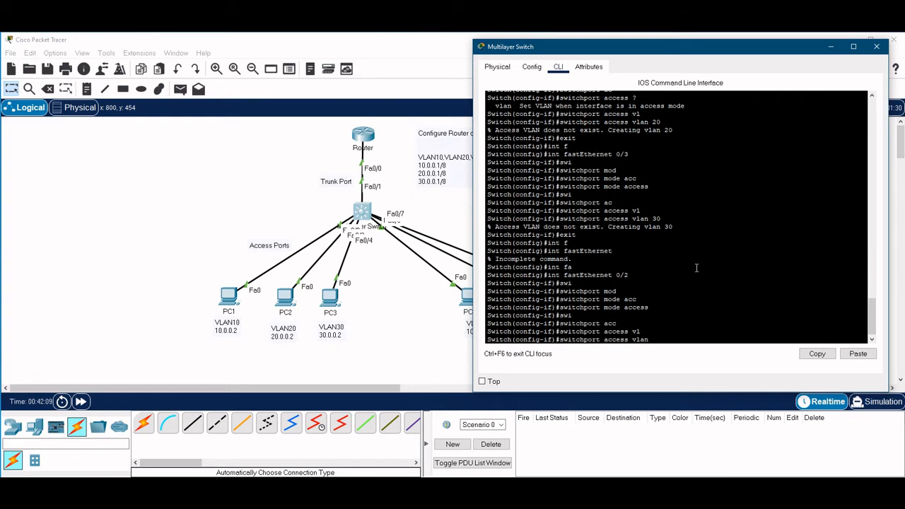
text(10)
key(Return)
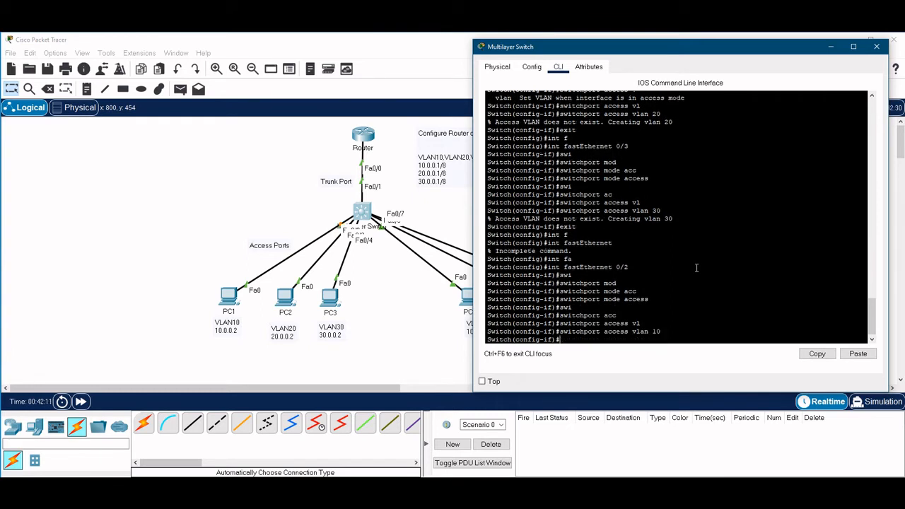
Step: Exit the FastEthernet 0/2 configuration and reopen the interface configuration for FastEthernet 0/3
text(exit)
key(Return)
text(int fa)
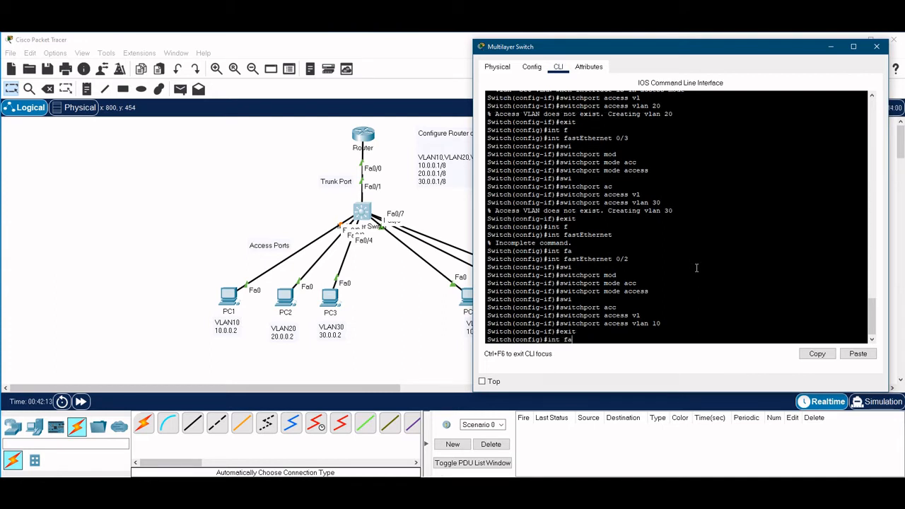
key(Tab)
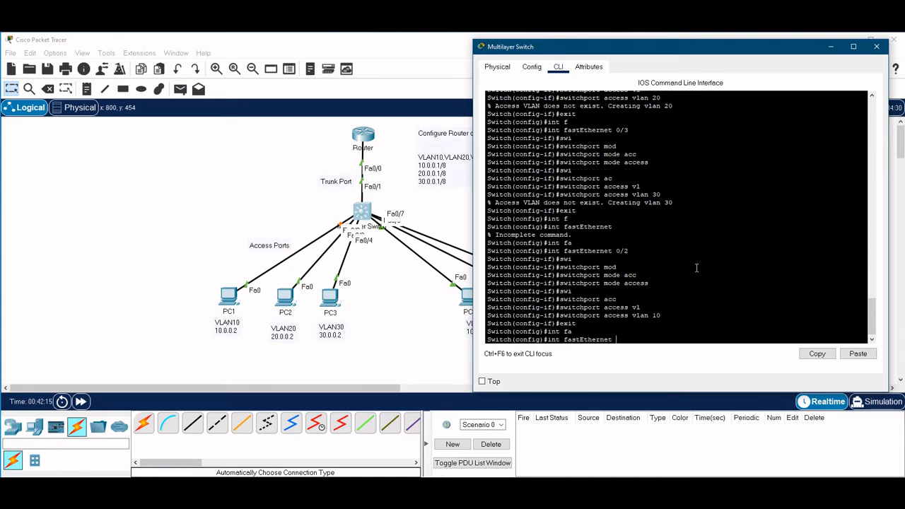
text(0/3)
key(Return)
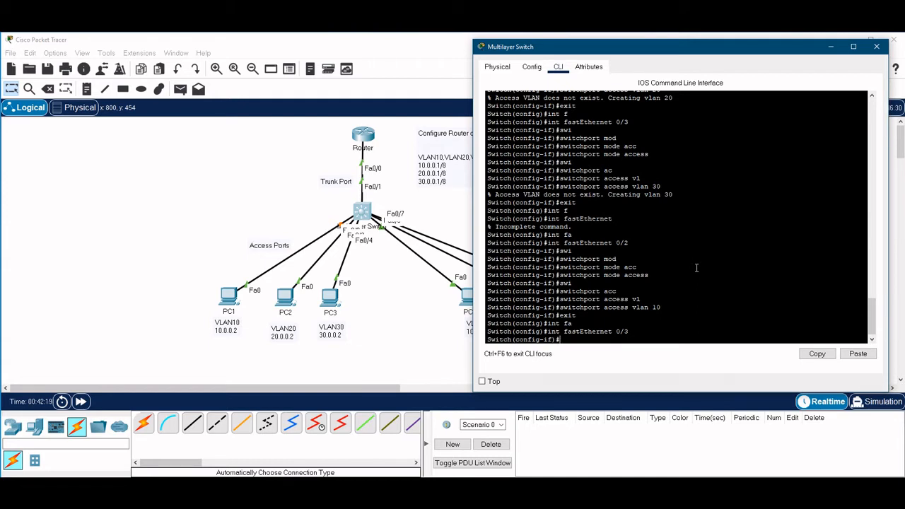
Step: Set FastEthernet 0/3 to access mode with the switchport mode command
text(swi)
key(Tab)
text(mod)
key(Tab)
text(acc)
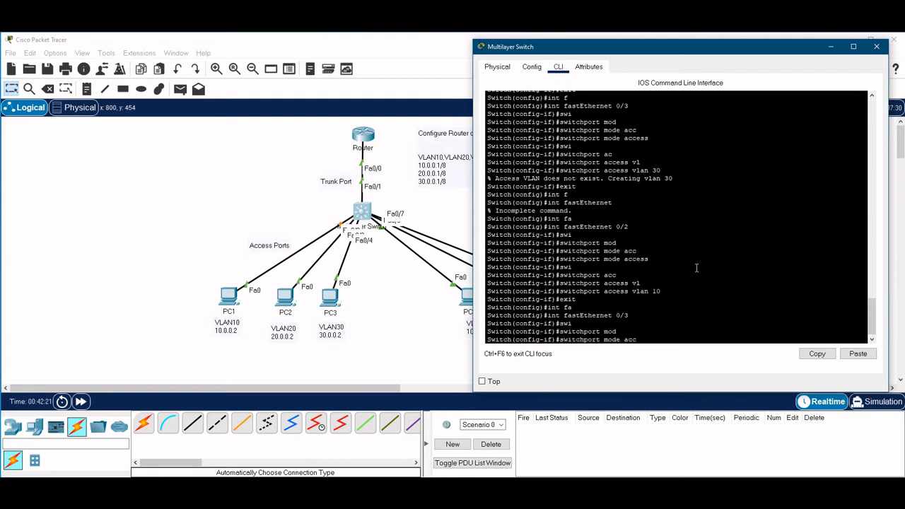
key(Tab)
key(Return)
Step: Assign FastEthernet 0/3 to access VLAN 20 and exit the interface configuration
text(swi)
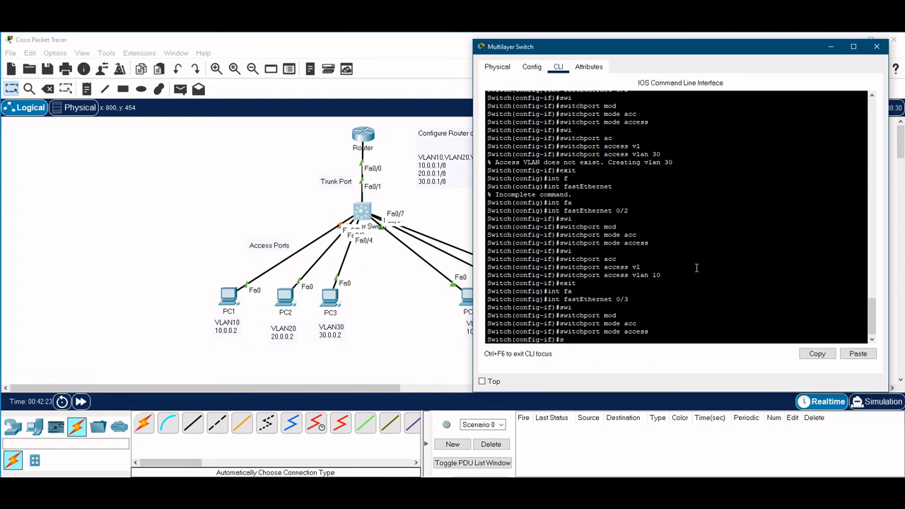
key(Tab)
text(acc)
key(Tab)
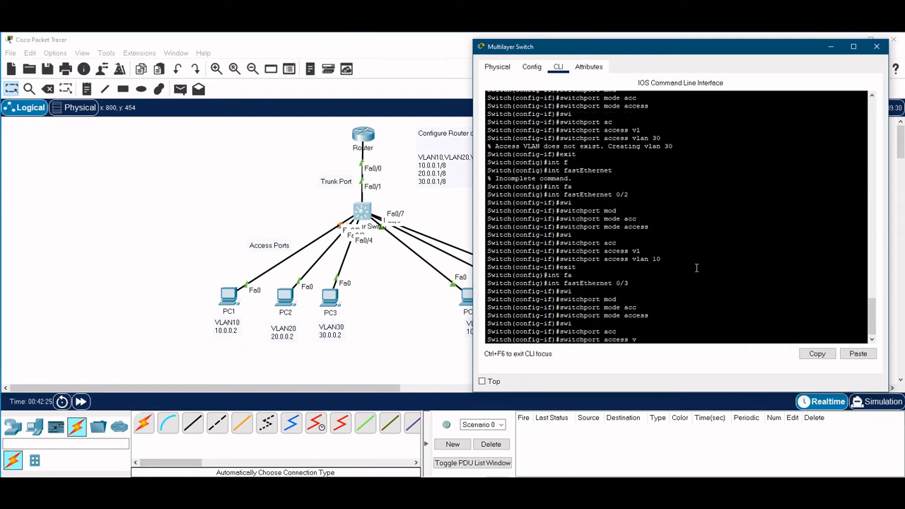
text(vlan)
key(Tab)
text(20)
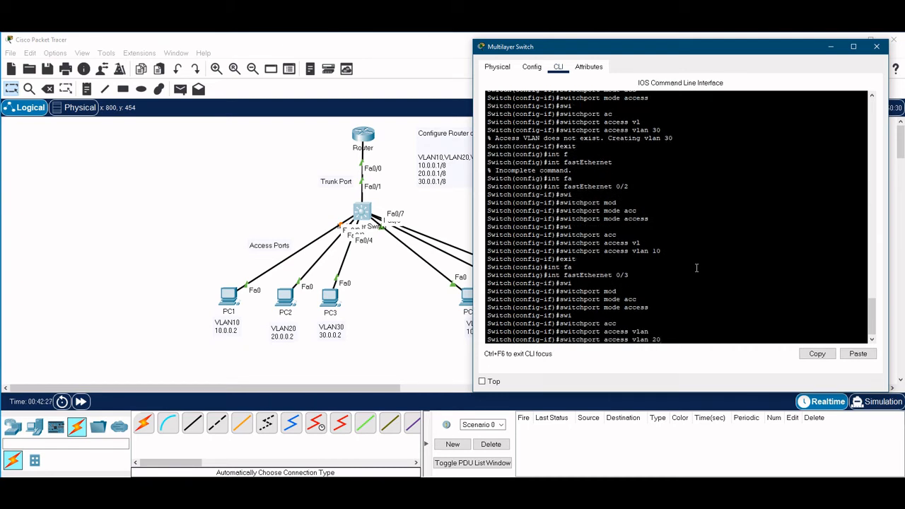
key(Return)
text(exit)
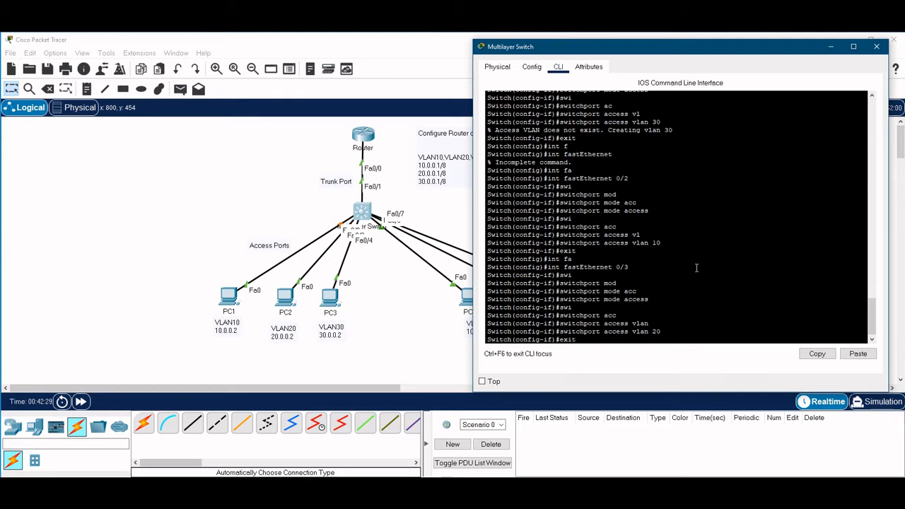
Step: Enter the interface configuration for FastEthernet 0/4 and set the port to switchport mode access
key(Return)
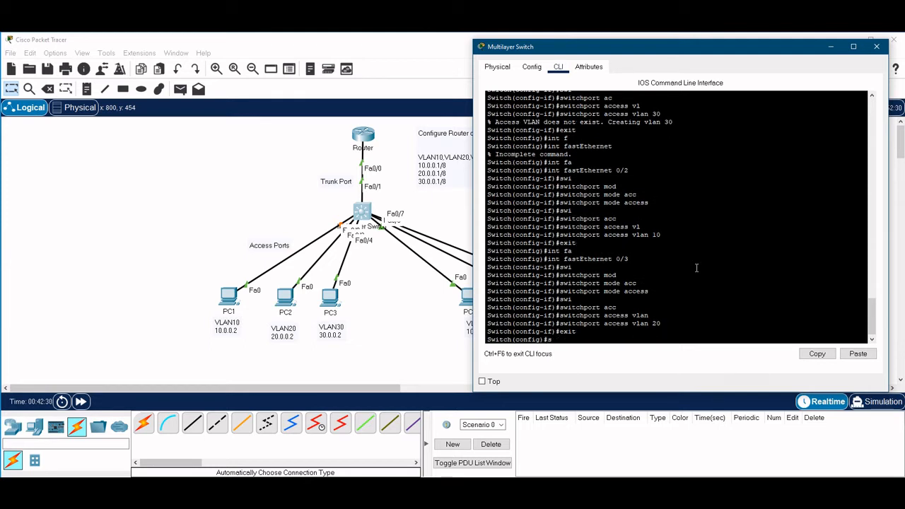
text(int f)
key(Tab)
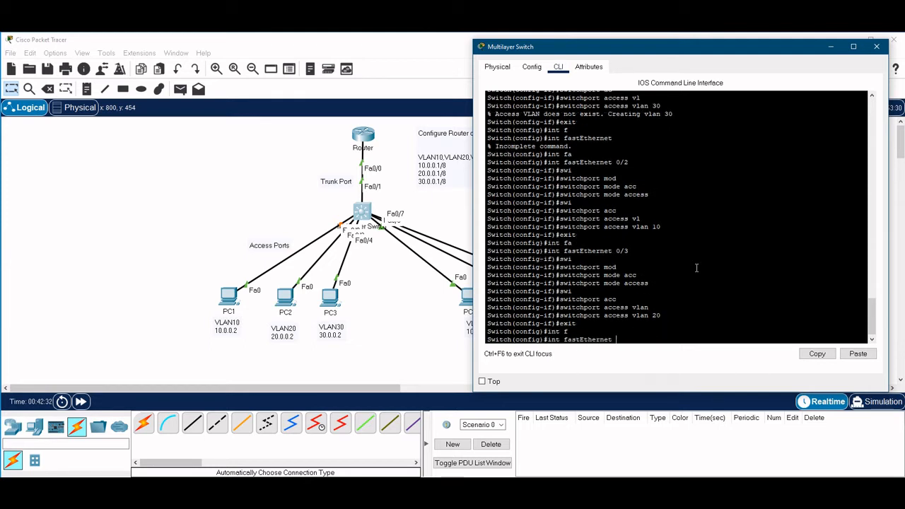
text(0/4)
key(Return)
text(swi)
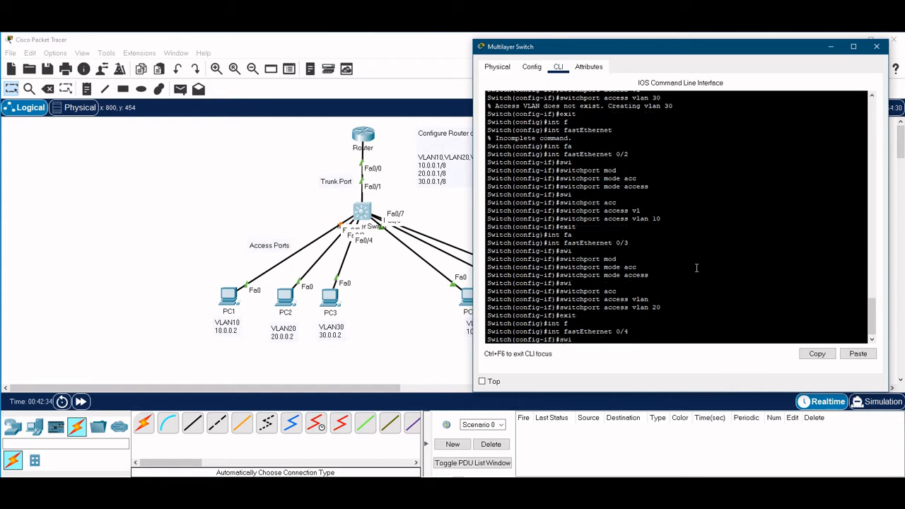
key(Tab)
text(mod)
key(Tab)
text(acc)
key(Tab)
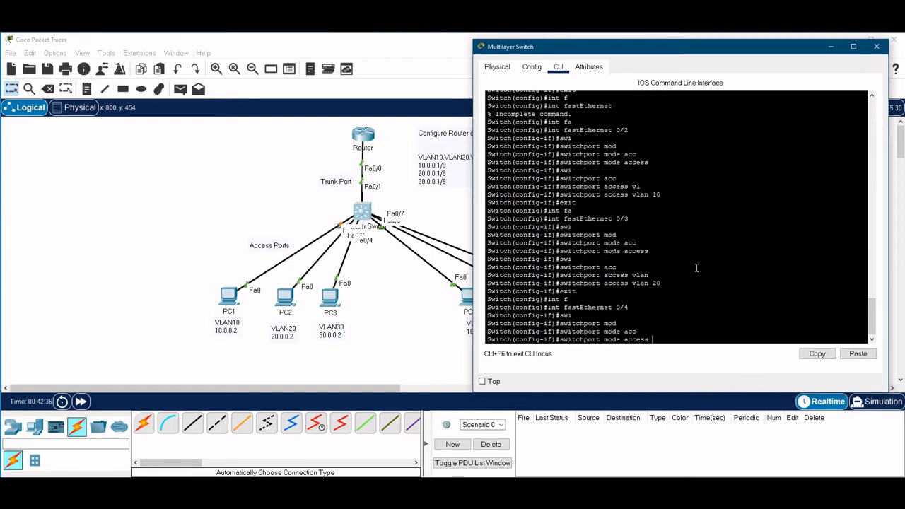
key(Return)
Step: Assign FastEthernet 0/4 to access VLAN 30 and exit its interface configuration
text(swi)
key(Tab)
text(acc)
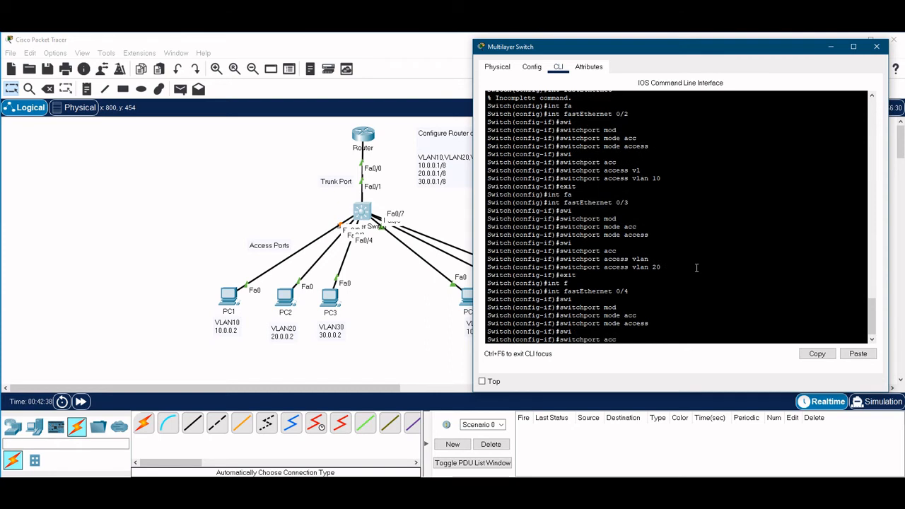
key(Tab)
text(vl)
key(Tab)
text(30)
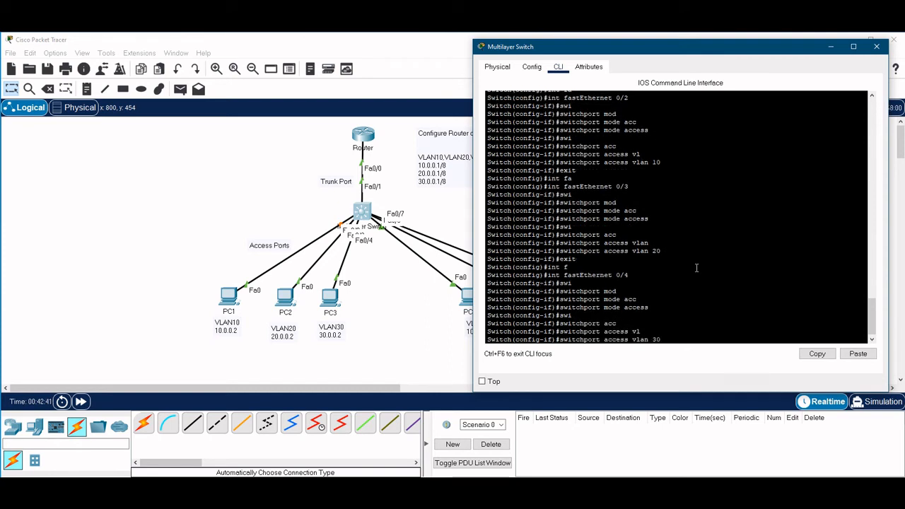
key(Return)
text(exit)
key(Return)
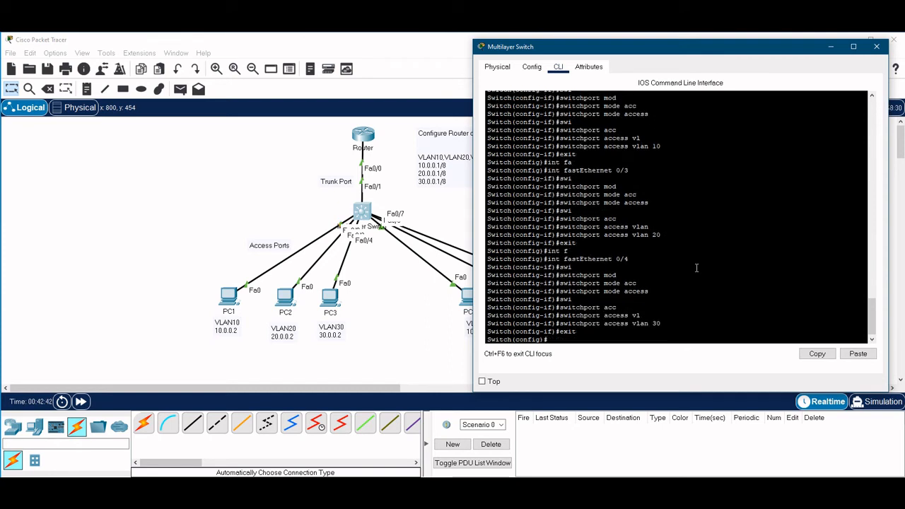
Step: Move the switch window clear of PC5 and PC6 and enter the interface configuration for FastEthernet 0/5
drag(758, 52, 316, 73)
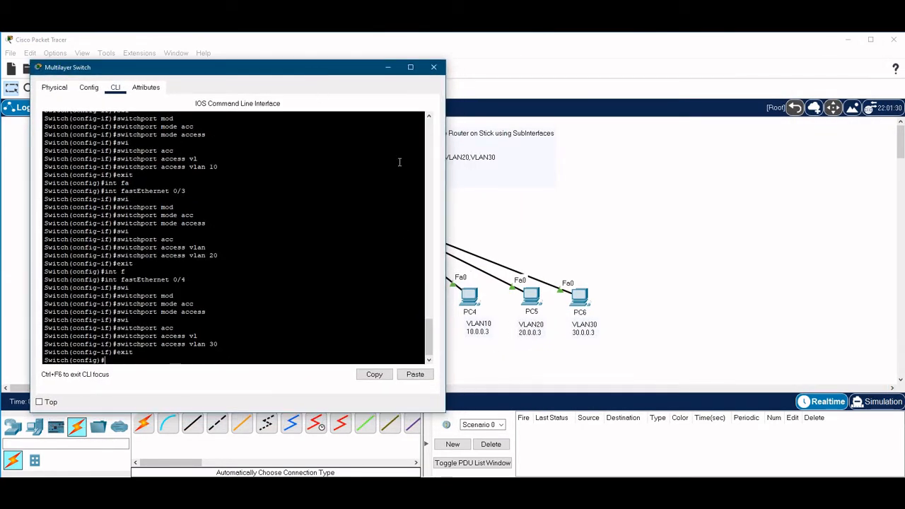
drag(356, 69, 851, 70)
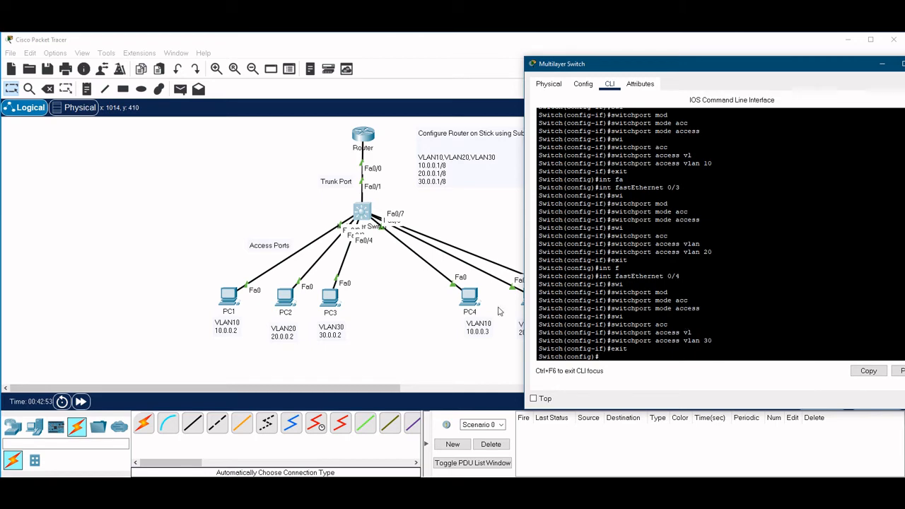
drag(820, 71, 340, 68)
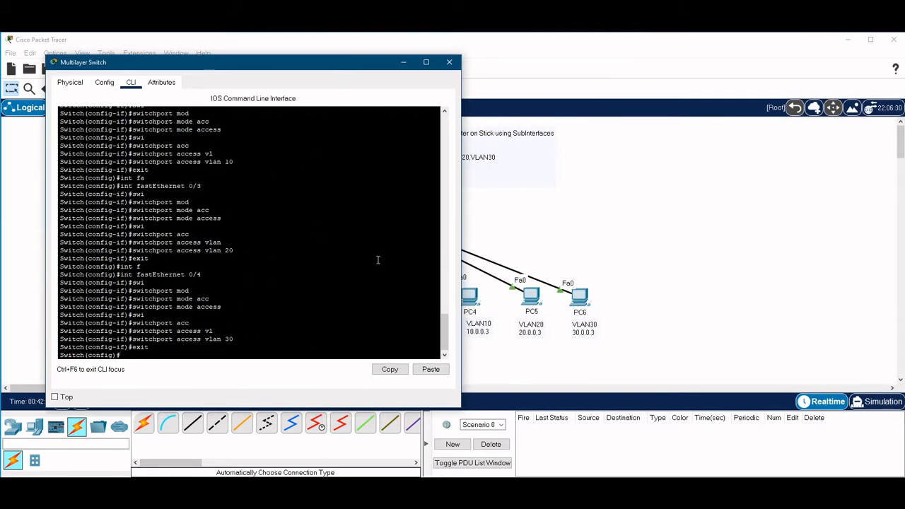
text(int f)
key(Tab)
text(0/)
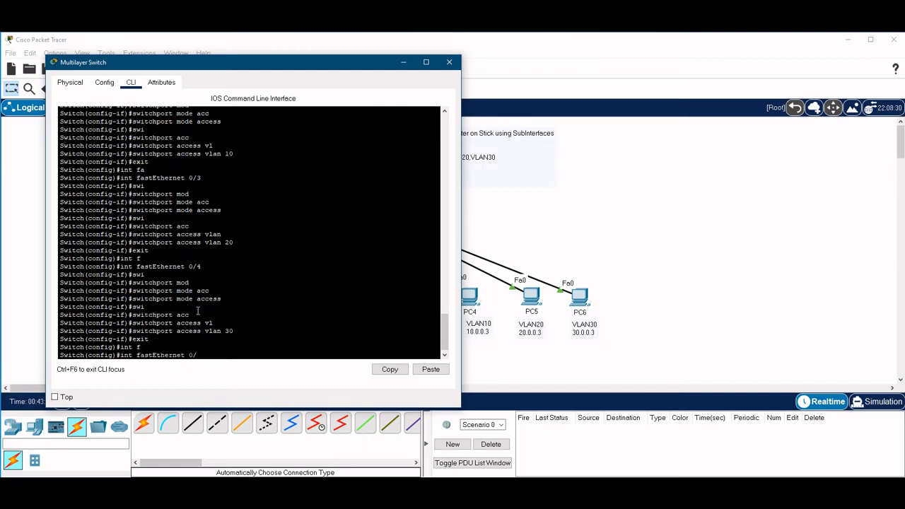
text(5)
key(Return)
Step: Set FastEthernet 0/5 to access mode with the switchport mode command
text(swi)
key(Tab)
text(mod)
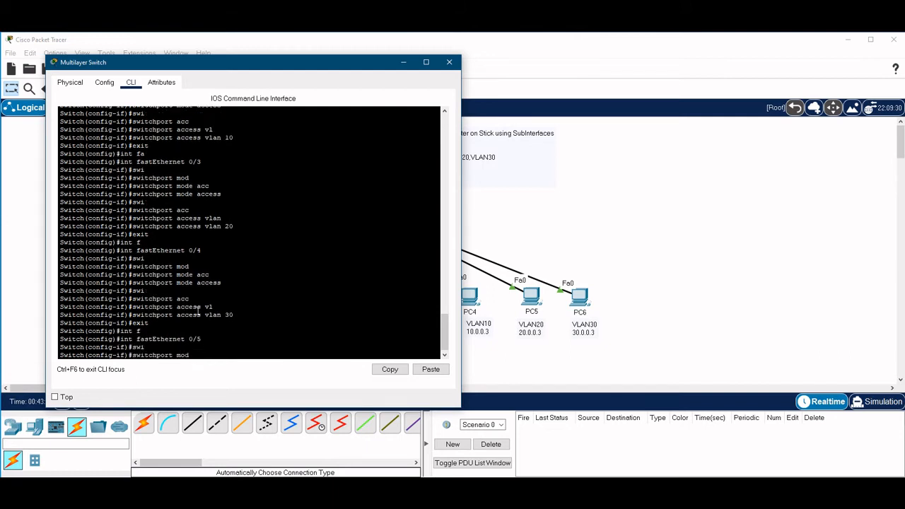
key(Tab)
text(acc)
key(Tab)
key(Return)
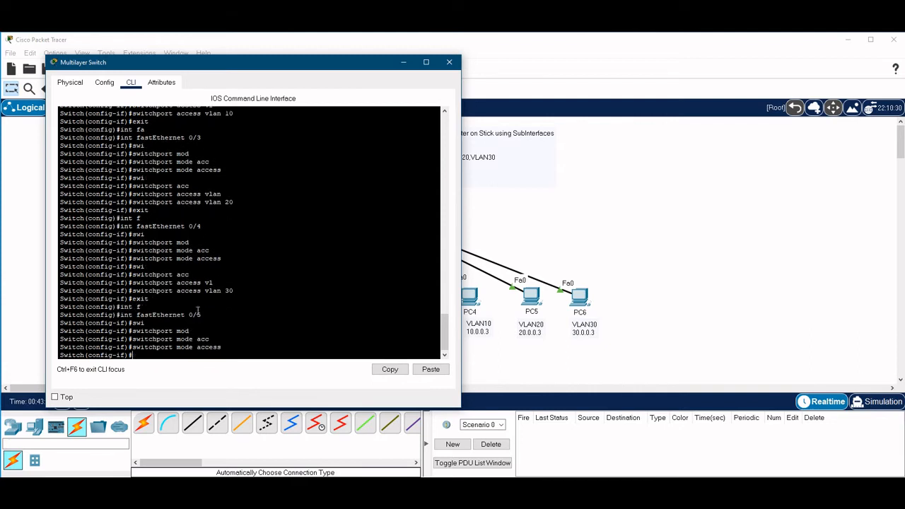
Step: Assign FastEthernet 0/5 to access VLAN 10 and exit its interface configuration
text(swi)
key(Tab)
text(acc)
key(Tab)
text(vla)
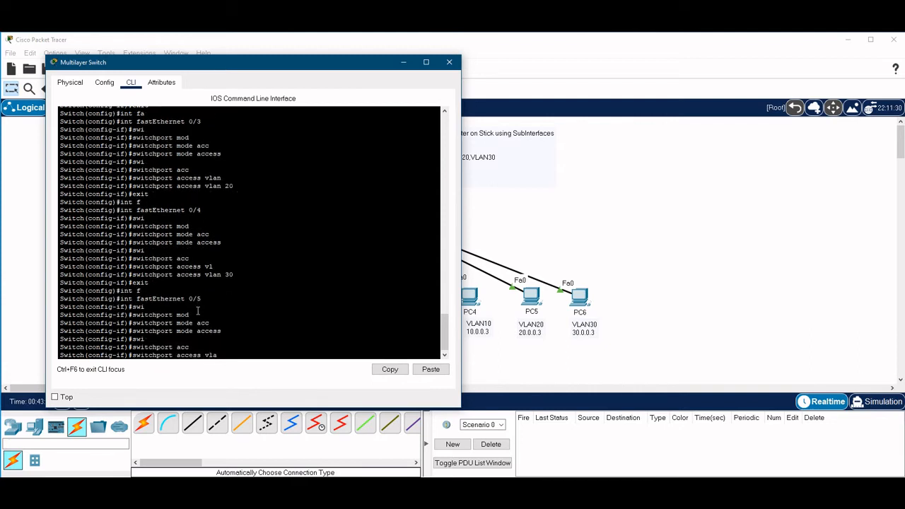
key(Tab)
text(10)
key(Return)
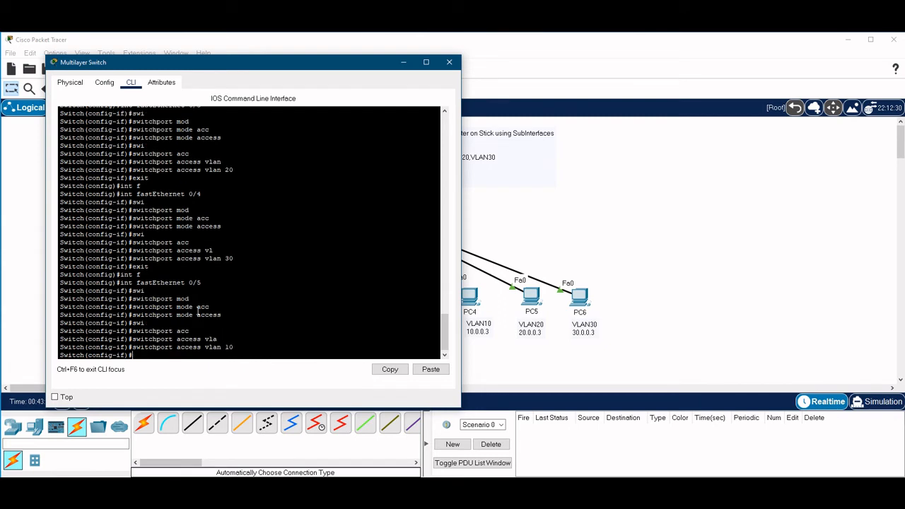
text(exit)
key(Return)
Step: Enter the interface configuration for FastEthernet 0/6 and set the port to switchport mode access
text(sint f)
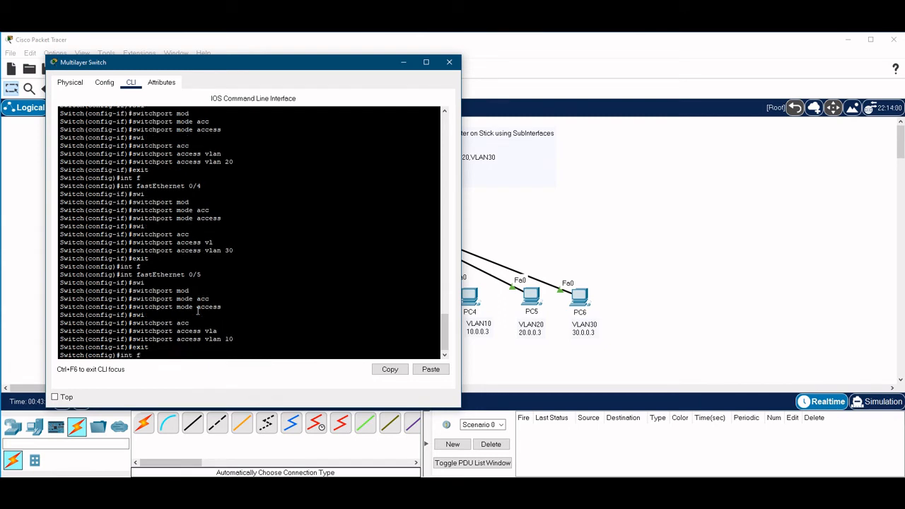
key(Tab)
text(0)
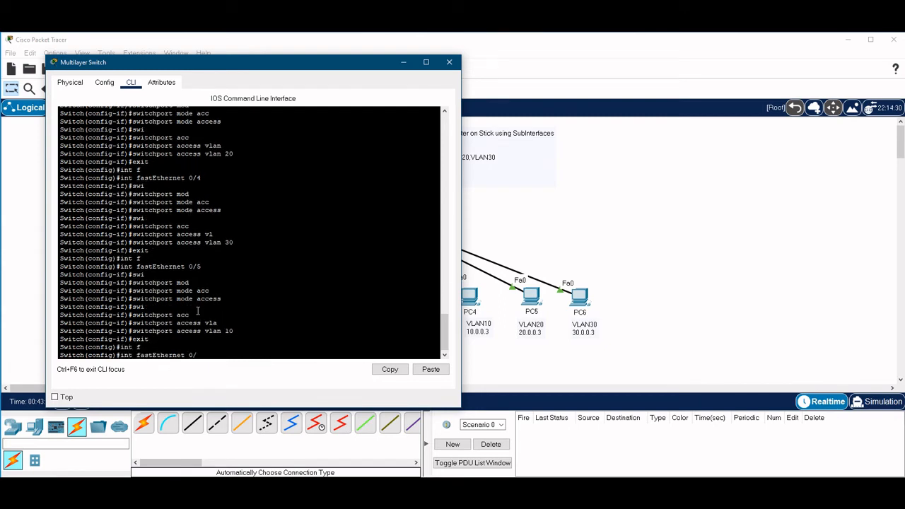
text(/6)
key(Return)
text(swi)
key(Tab)
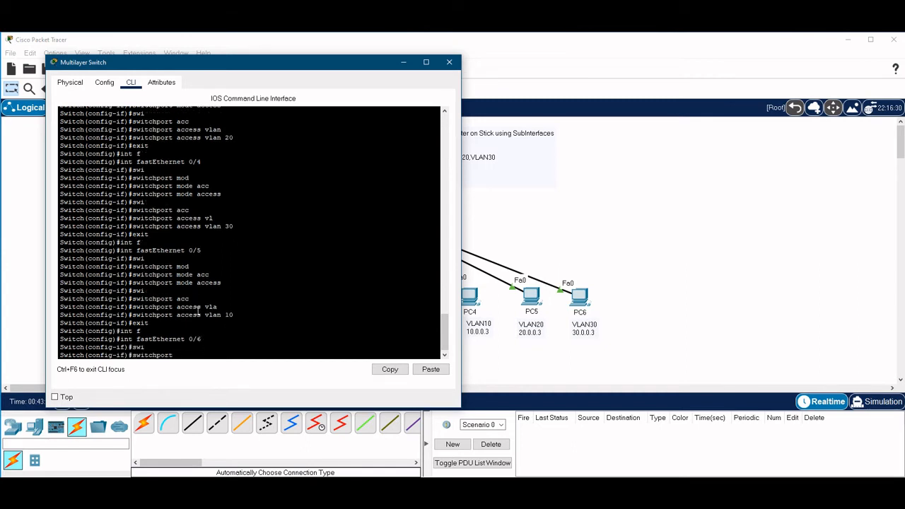
text(mod)
key(Tab)
text(acc)
key(Tab)
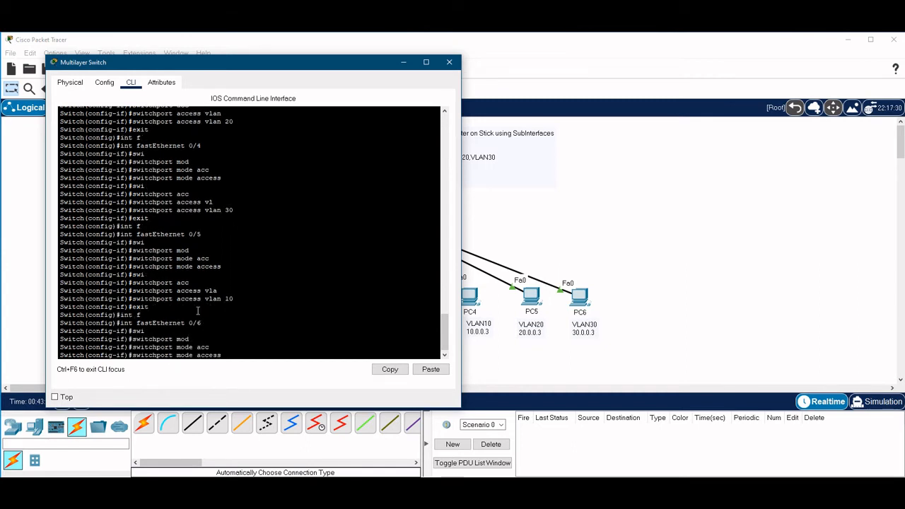
key(Return)
Step: Assign FastEthernet 0/6 to access VLAN 20 and exit its interface configuration
text(swi)
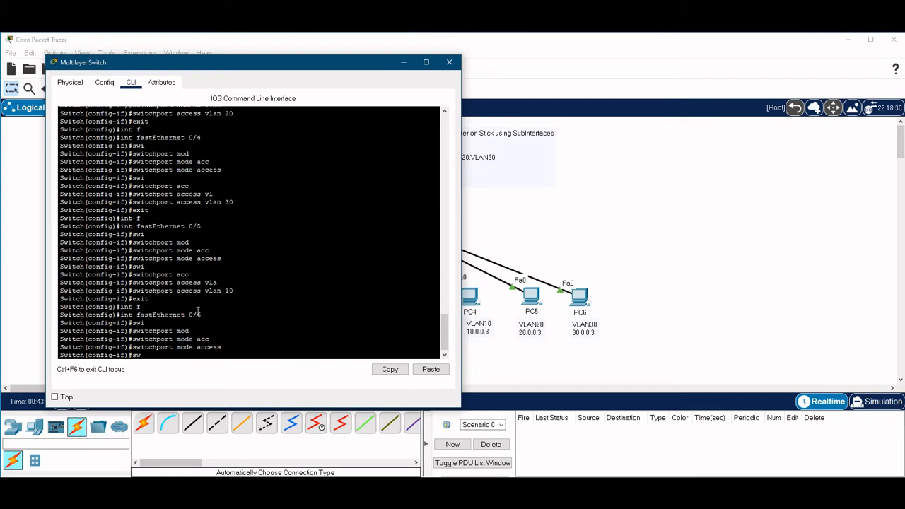
key(Tab)
text(acc)
key(Tab)
text(vla)
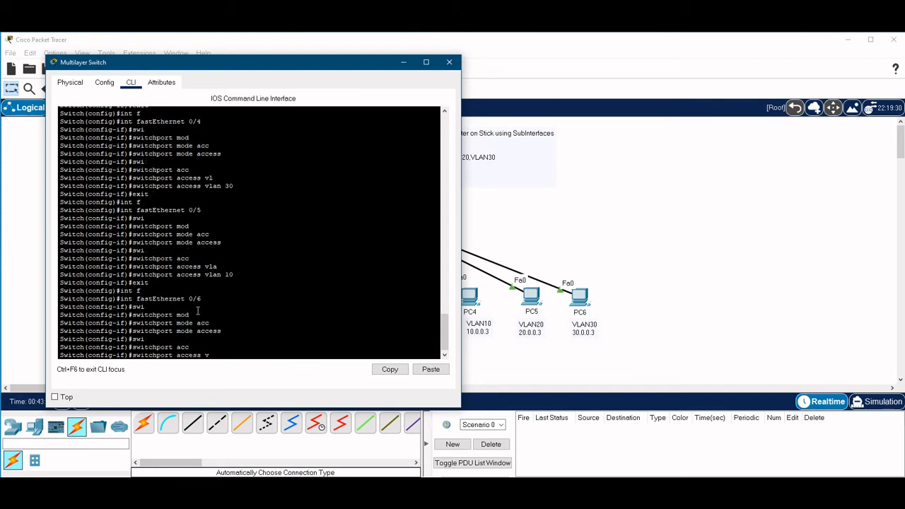
key(Tab)
text(20)
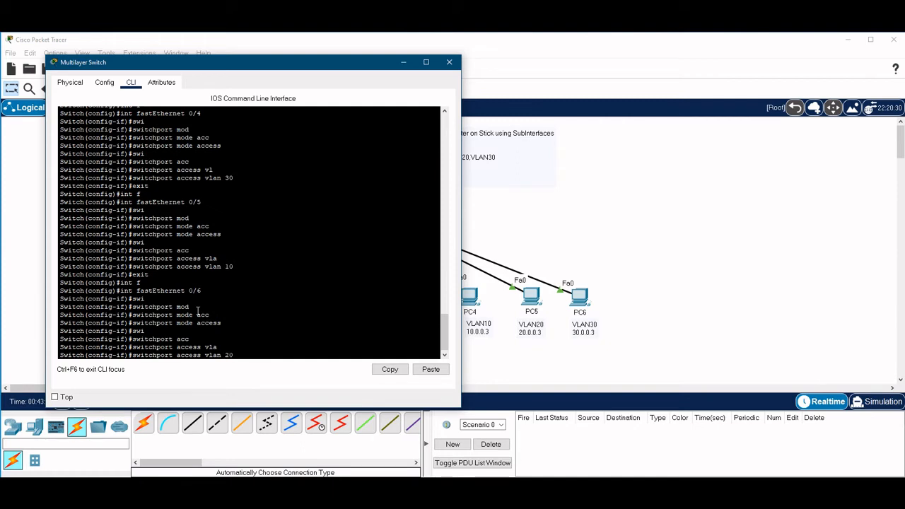
key(Return)
text(exi)
key(Tab)
key(Return)
Step: Reopen the interface configuration for FastEthernet 0/6 and apply switchport mode access to it again
text(s)
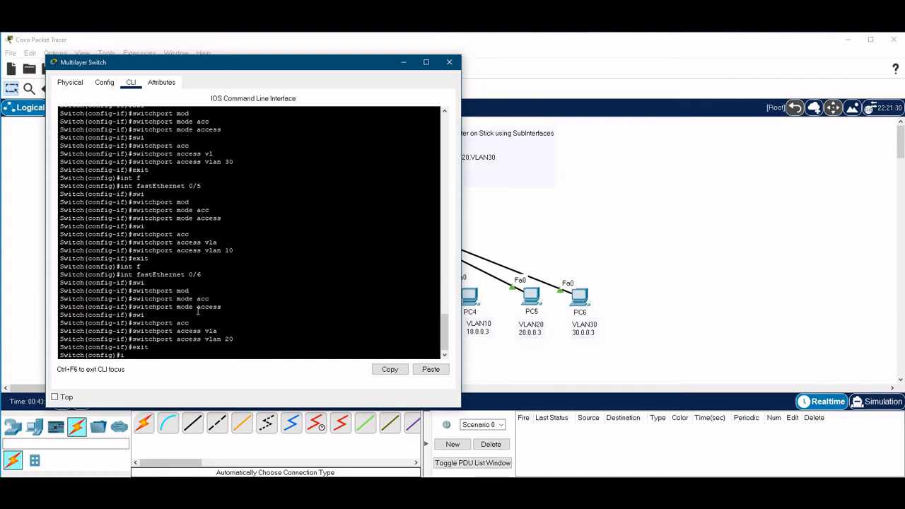
text(nt f)
key(Tab)
text(0)
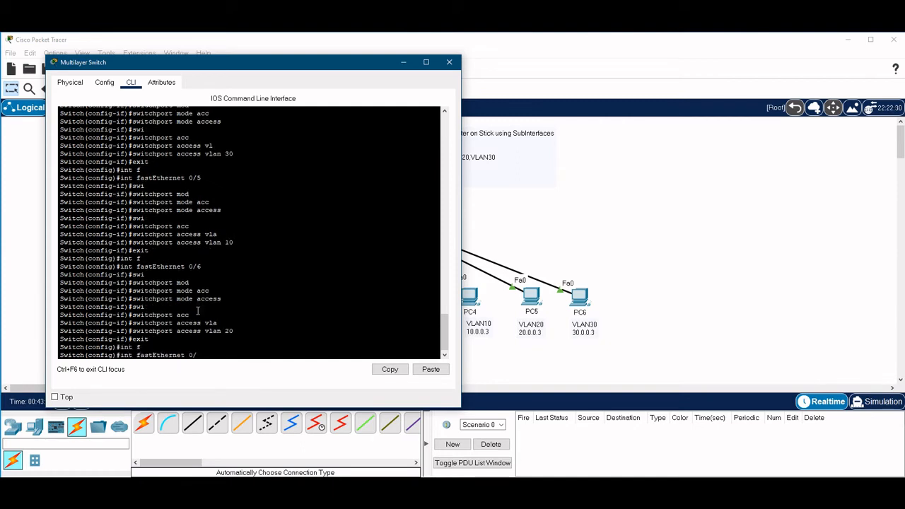
text(/6)
key(Return)
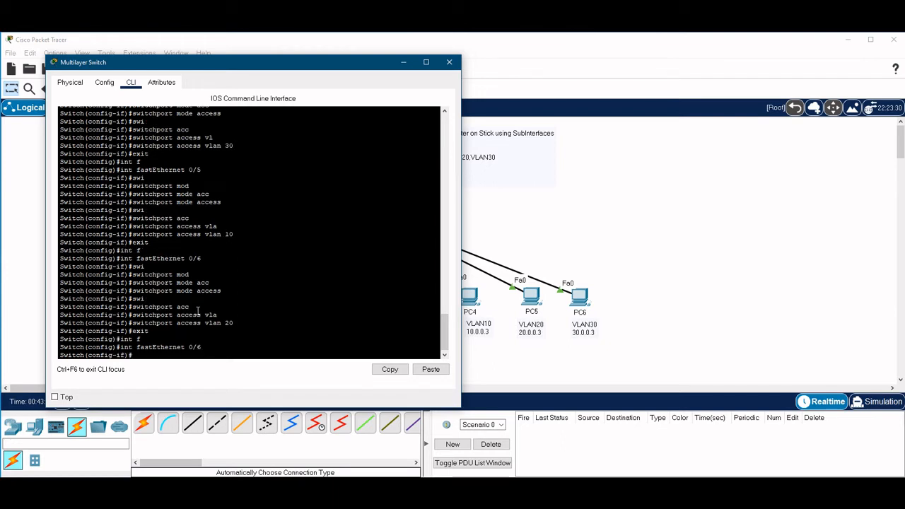
text(swi)
key(Tab)
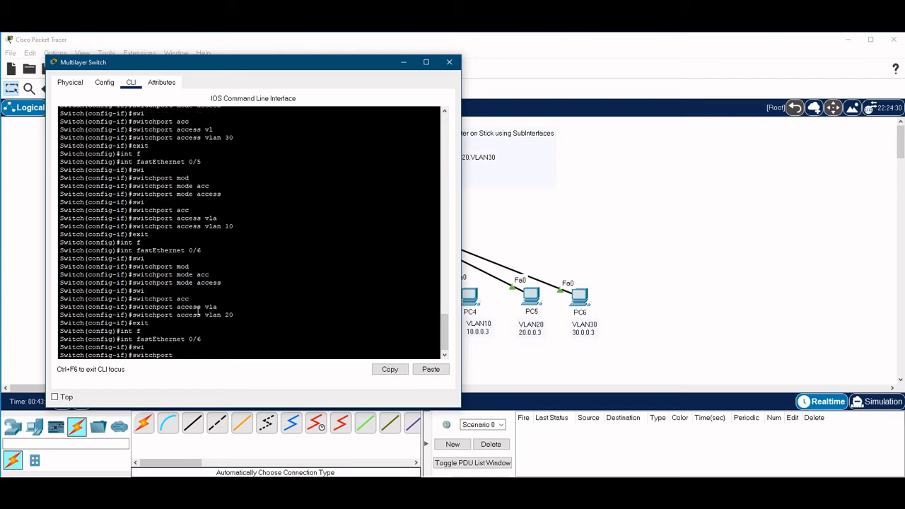
text(mode)
key(Tab)
text(ac)
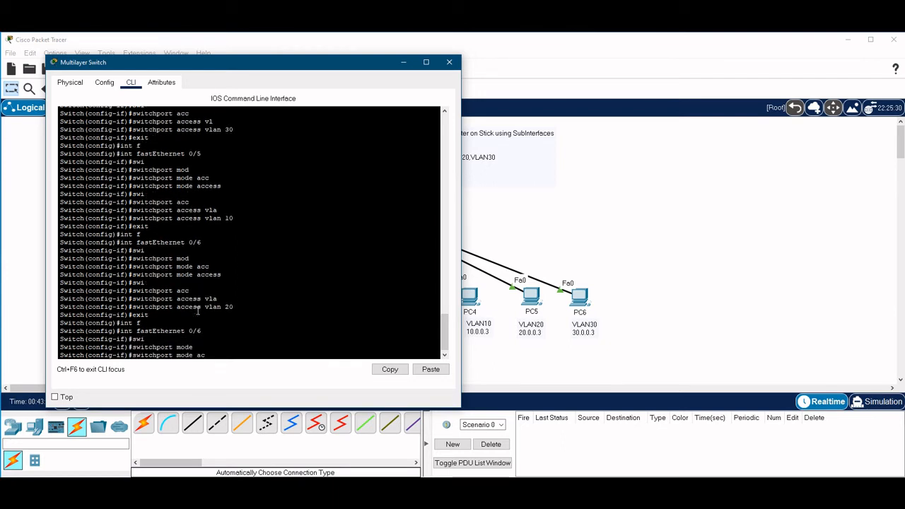
text(c)
key(Tab)
key(Return)
Step: Assign FastEthernet 0/6 to access VLAN 30 and end the configuration session
text(swi)
key(Tab)
text(ac)
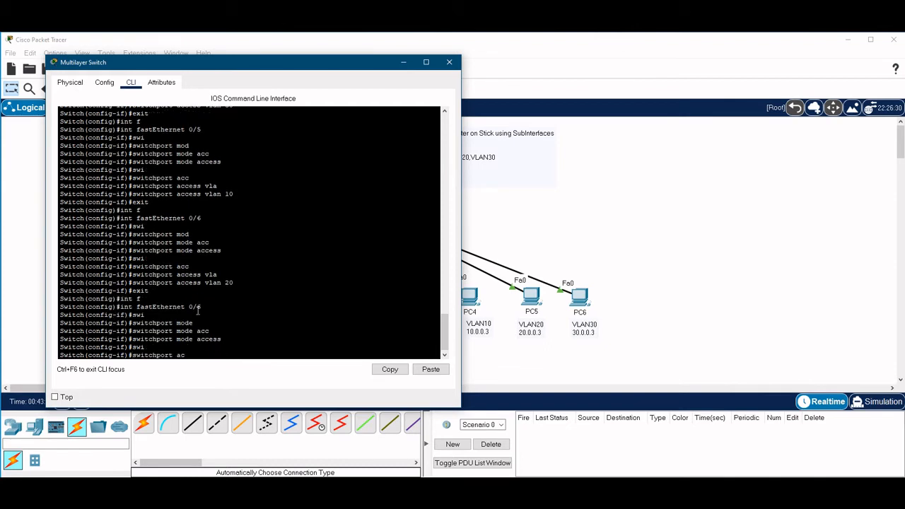
text(c)
key(Tab)
text(vlan 30)
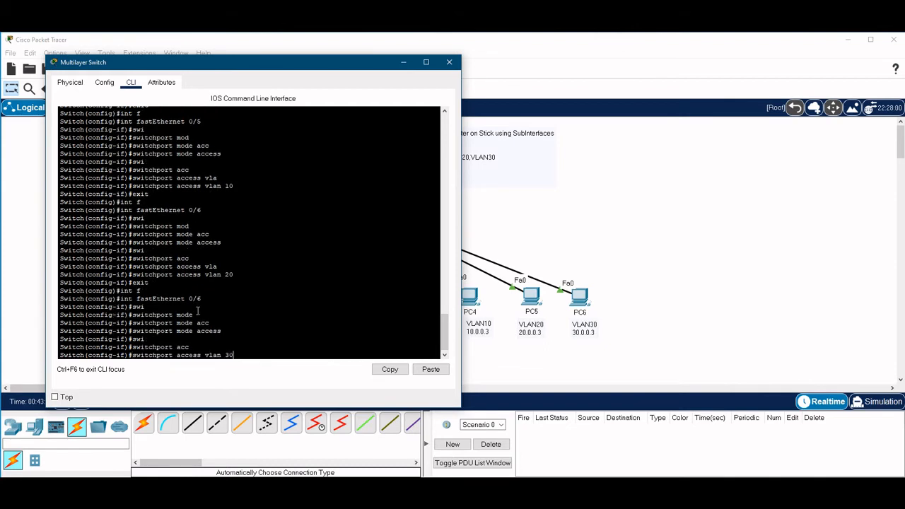
key(Return)
text(end)
key(Return)
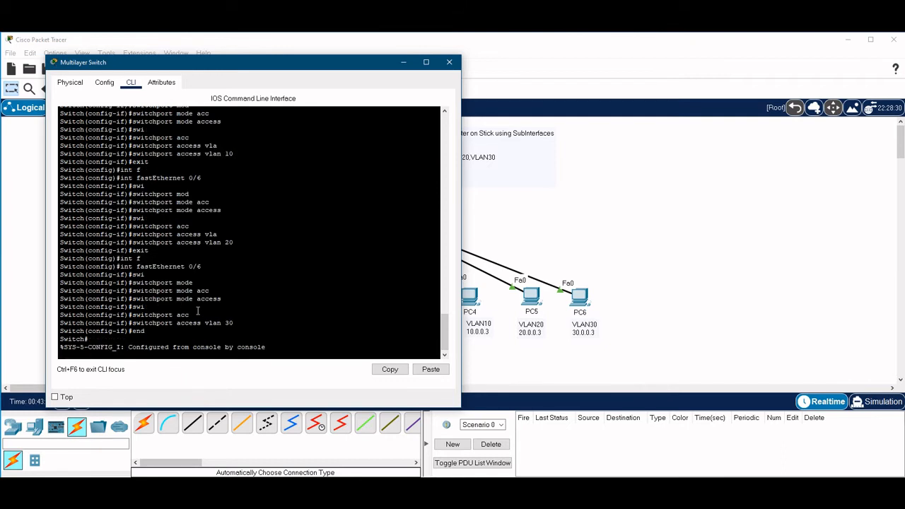
Step: Display the full VLAN table with sh vlan and save the switch configuration with wr
text(sh vlan)
key(Return)
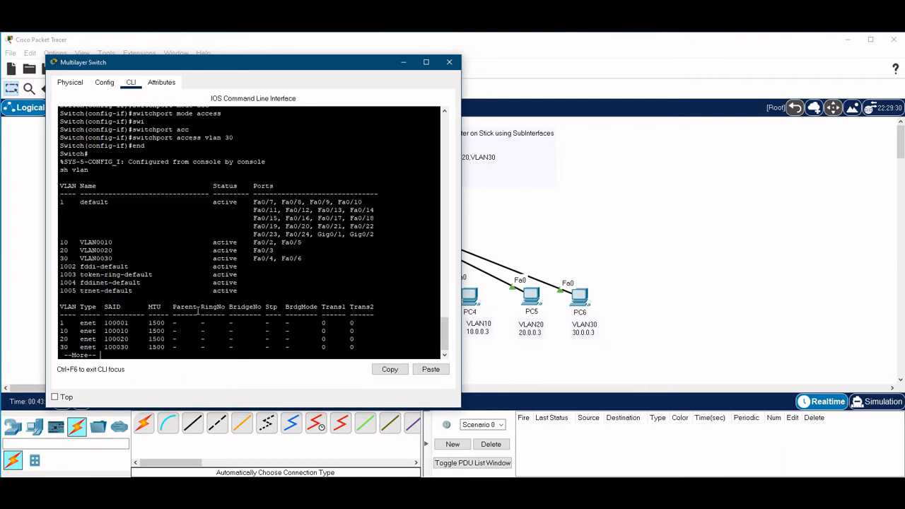
key(space)
text(wr)
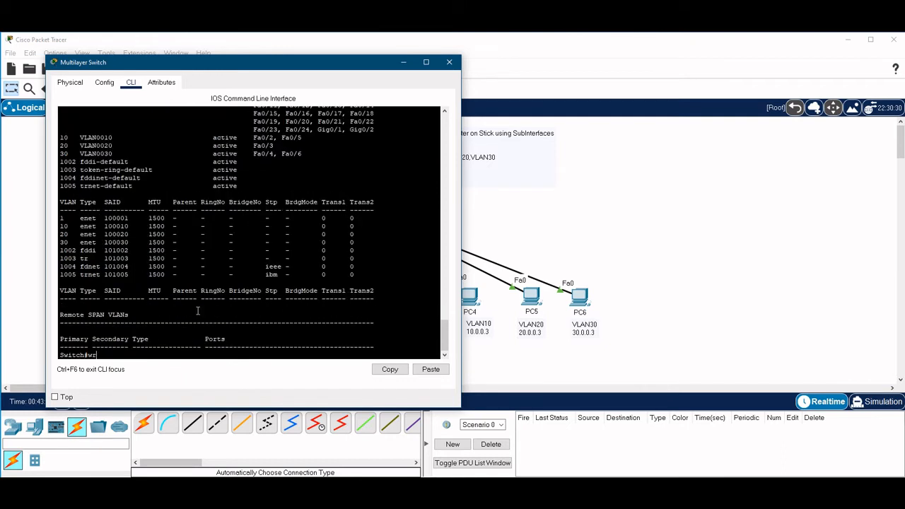
key(Return)
Step: Examine the port assignments in the VLAN table, highlighting the VLAN 10 entry
scroll(248, 284, up, 3)
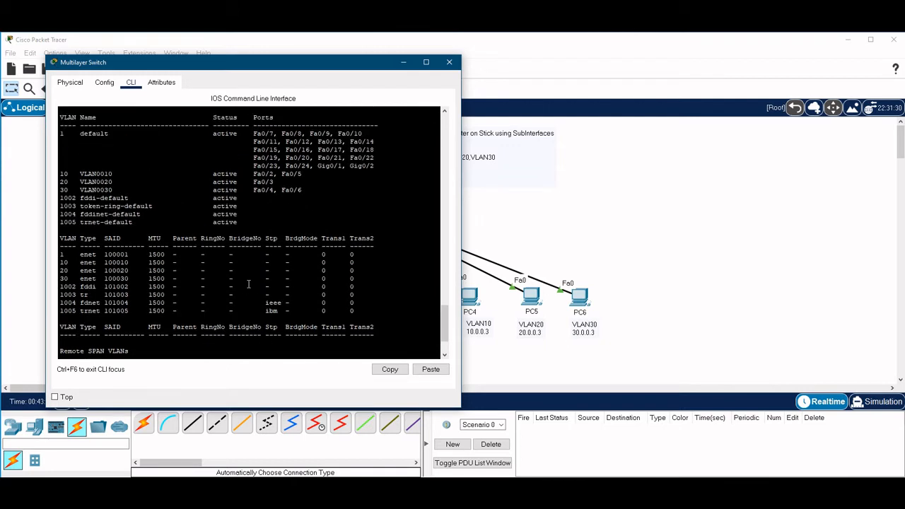
scroll(248, 283, up, 1)
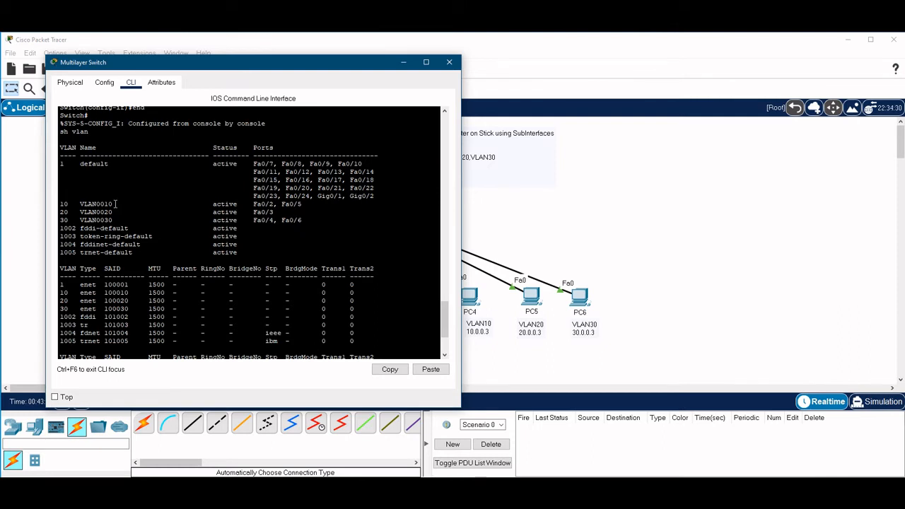
drag(114, 204, 64, 205)
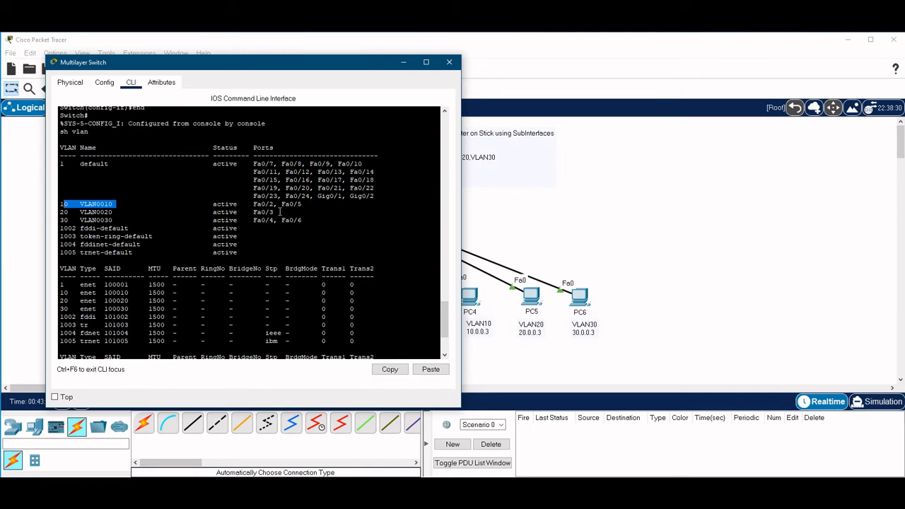
Step: Move the switch's CLI window off the topology and save the switch configuration with wr
drag(267, 71, 741, 60)
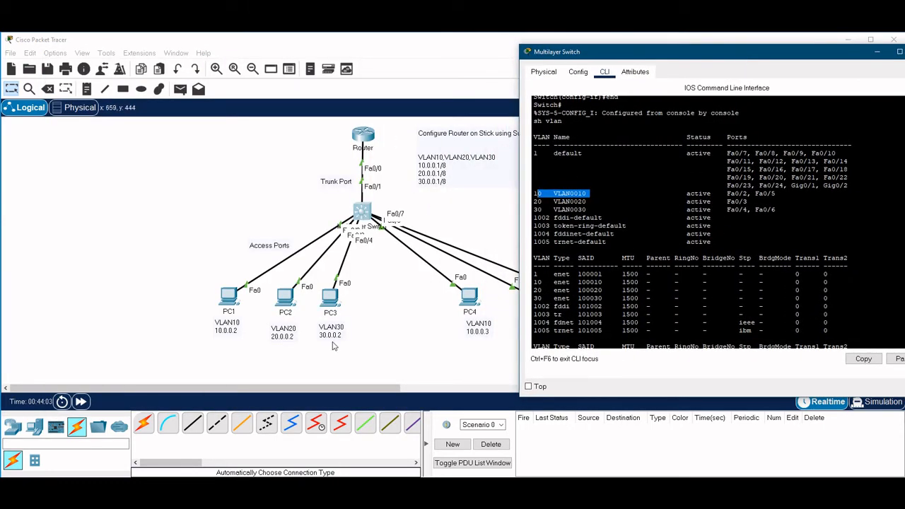
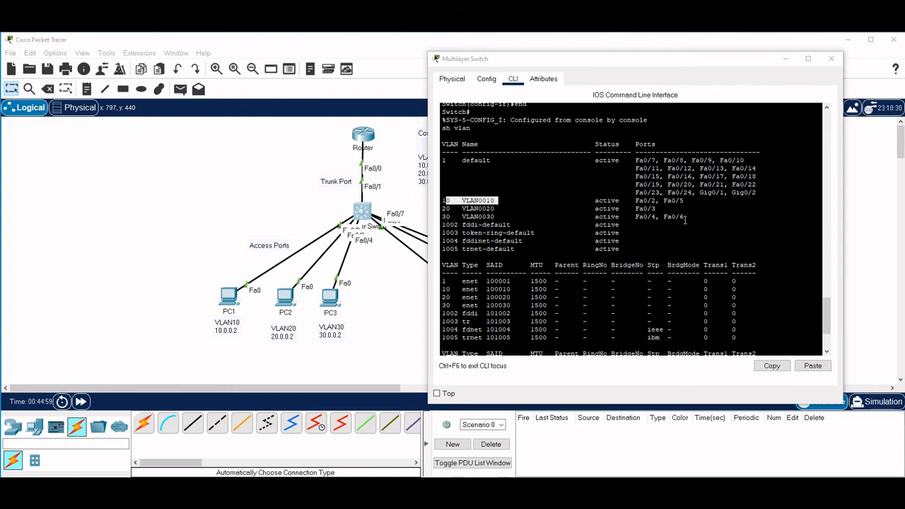
click(681, 222)
text(wr)
key(Return)
key(Return)
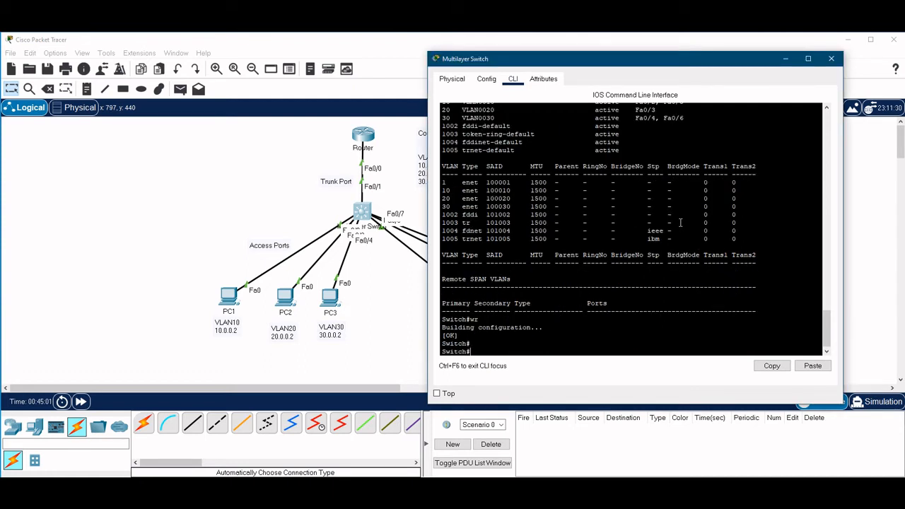
Step: Enter global configuration mode on the switch and open the interface configuration for FastEthernet 0/6
text(conf t)
key(Return)
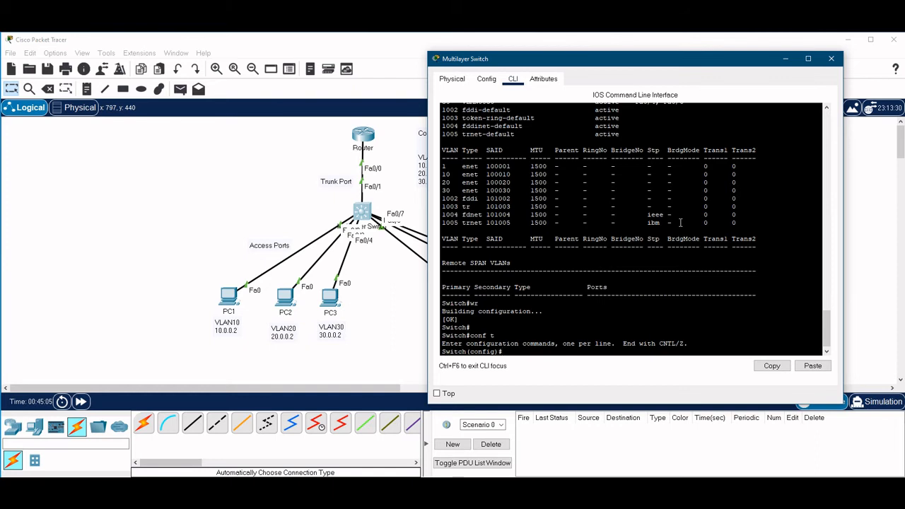
text(int fa)
key(Tab)
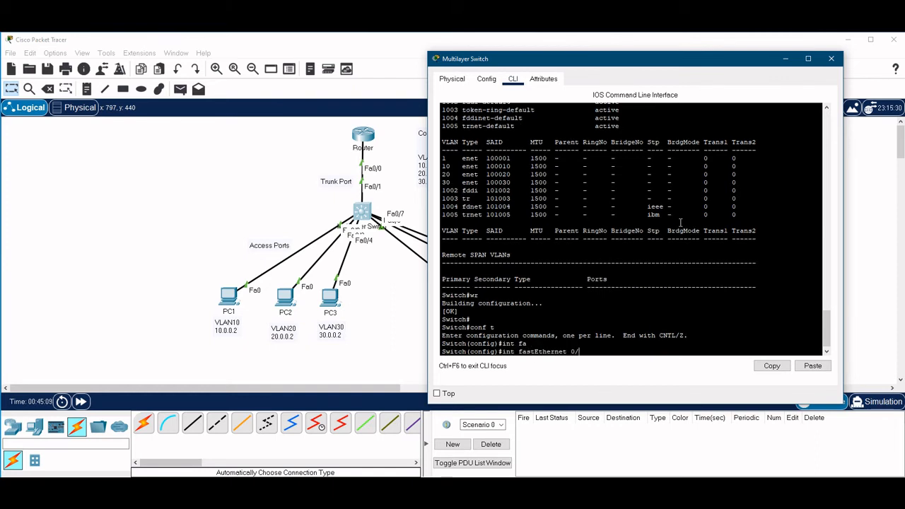
key(Return)
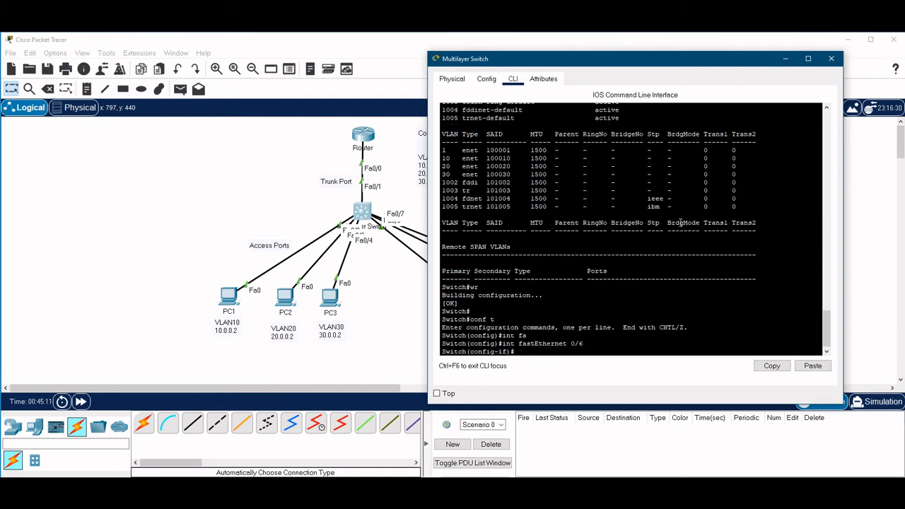
Step: Assign FastEthernet 0/6 to access VLAN 20 and exit its interface configuration
text(swi)
key(Tab)
text(mode)
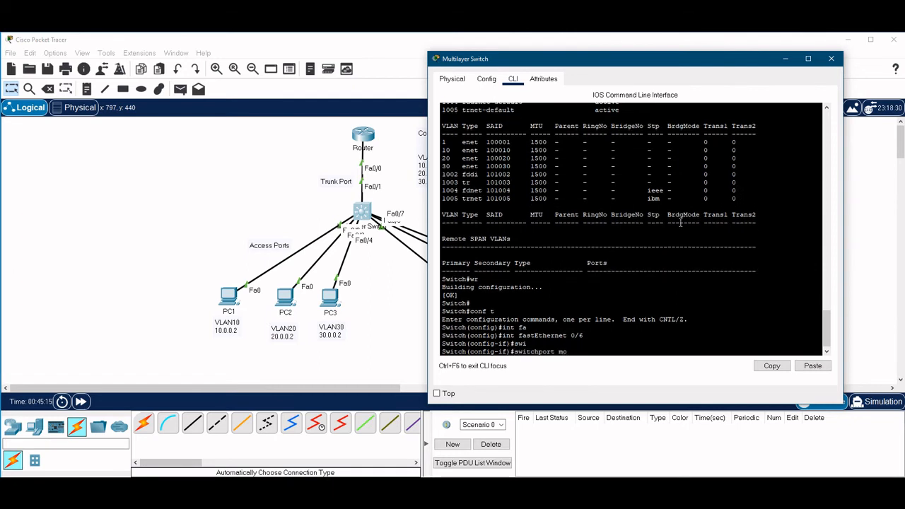
key(BackSpace)
key(Tab)
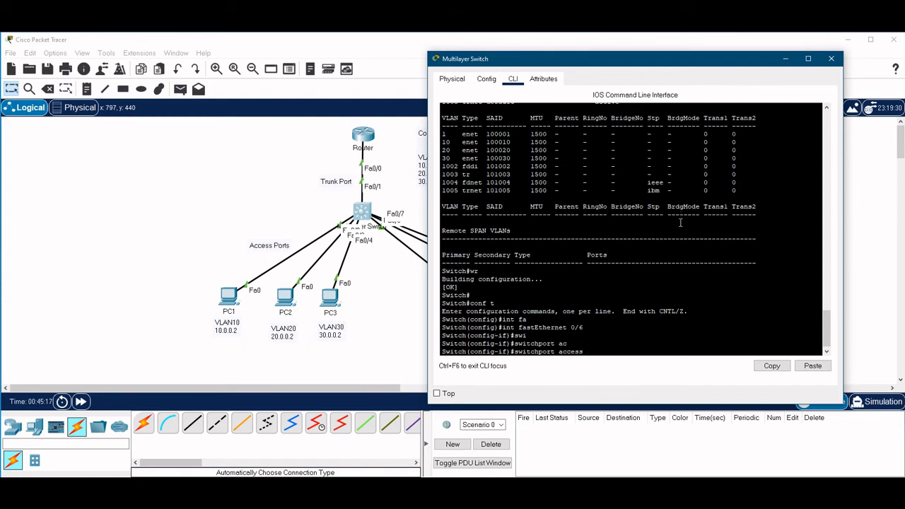
text(?)
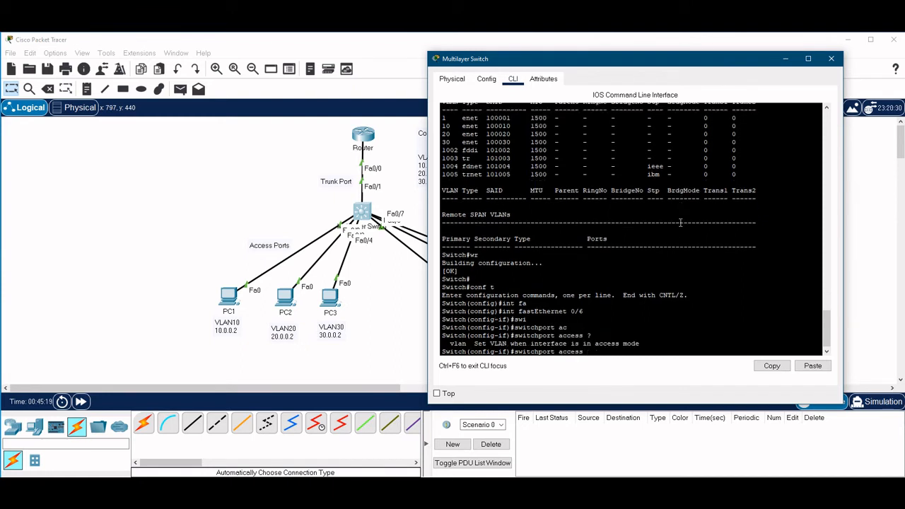
text(vla)
key(Tab)
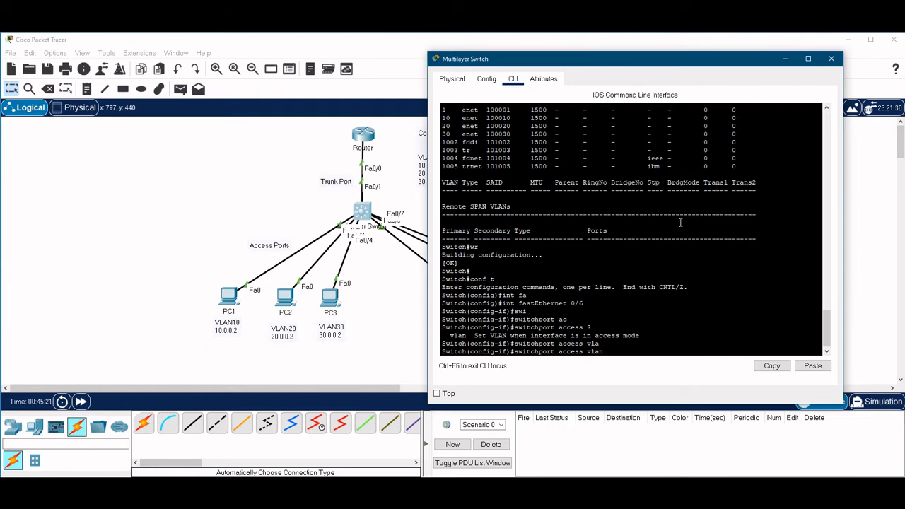
text(20)
key(Return)
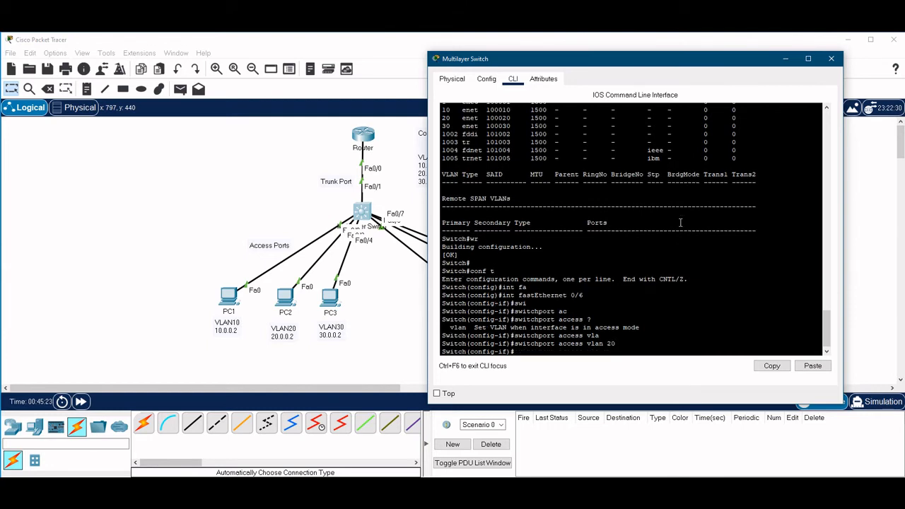
text(exit)
key(Return)
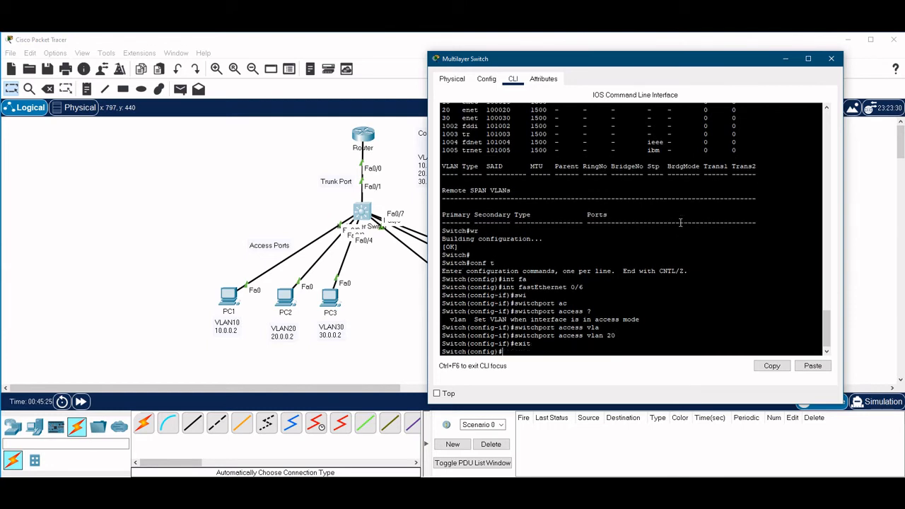
Step: Assign FastEthernet 0/7 to access VLAN 30 and end the configuration session
text(int f)
key(Tab)
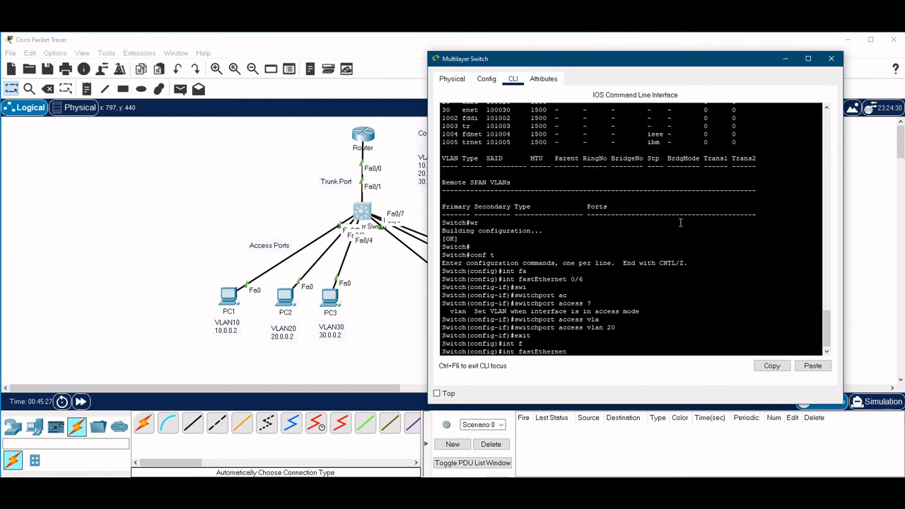
text(0/7)
key(Return)
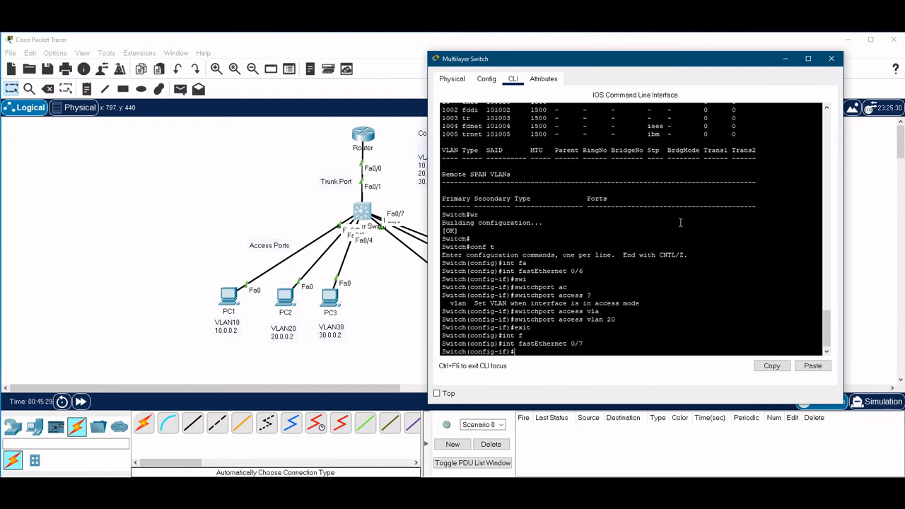
text(swi)
key(Tab)
text(acc)
key(Tab)
text(vla)
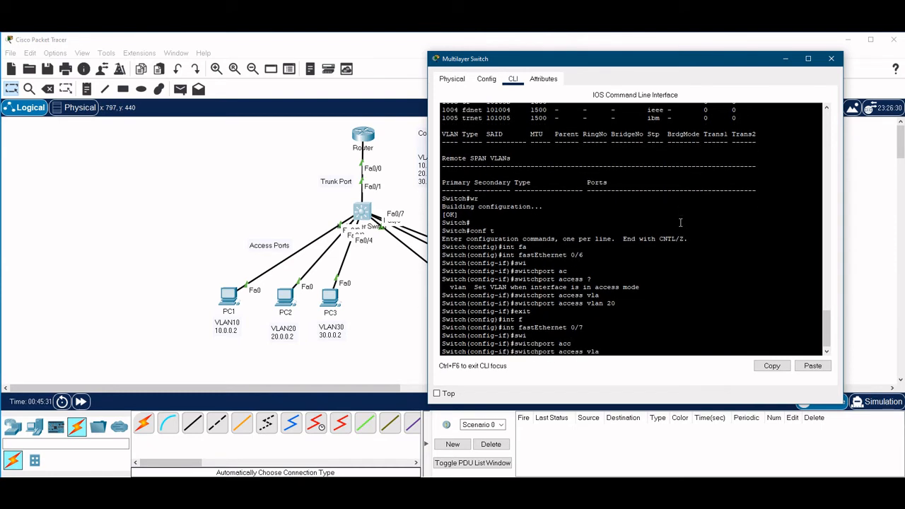
text(n 30)
key(Return)
text(end)
key(Return)
Step: Save the switch configuration with wr and display the full VLAN table with sh vlan
text(wr)
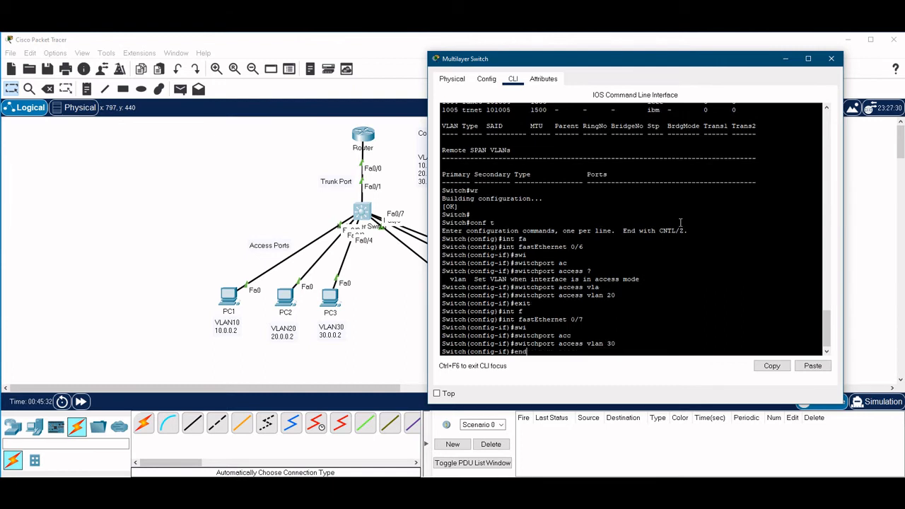
key(Return)
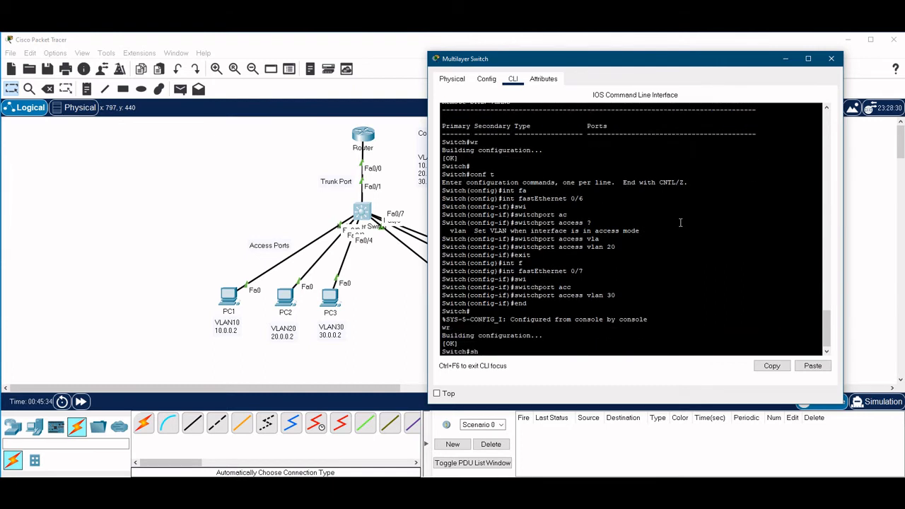
text(sh vlan)
key(Return)
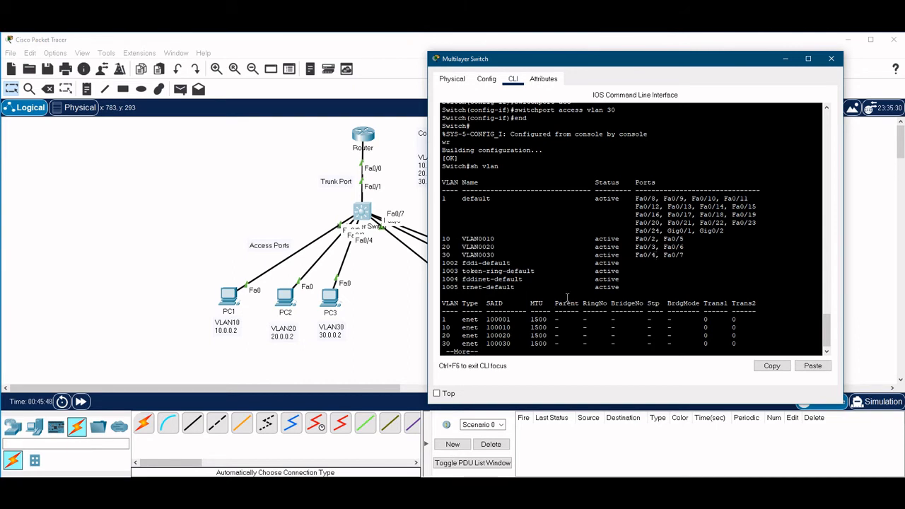
key(space)
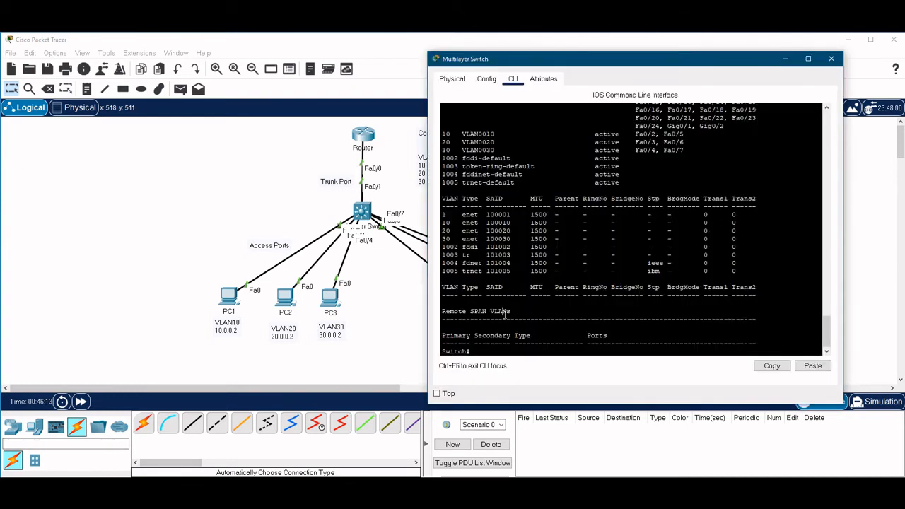
Step: Display the switch's trunk ports with sh interfaces trunk
text(int)
key(Tab)
text(tr)
key(Tab)
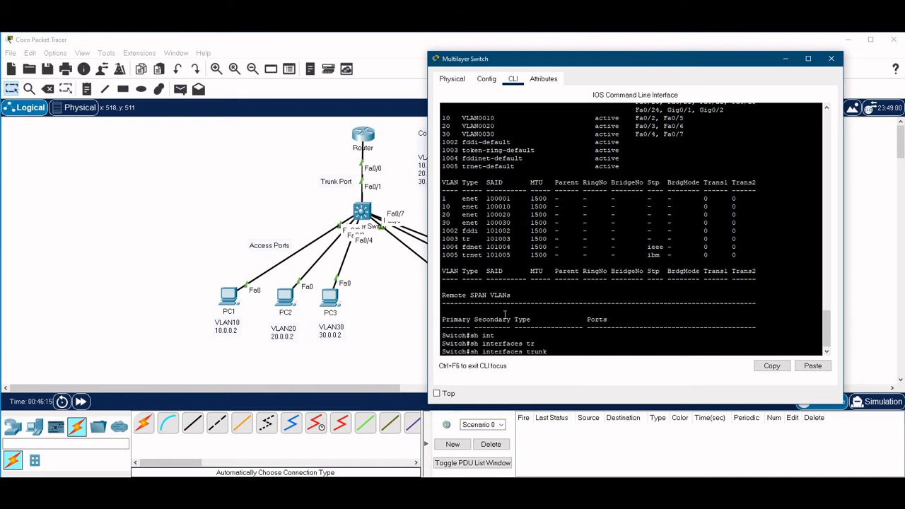
key(Return)
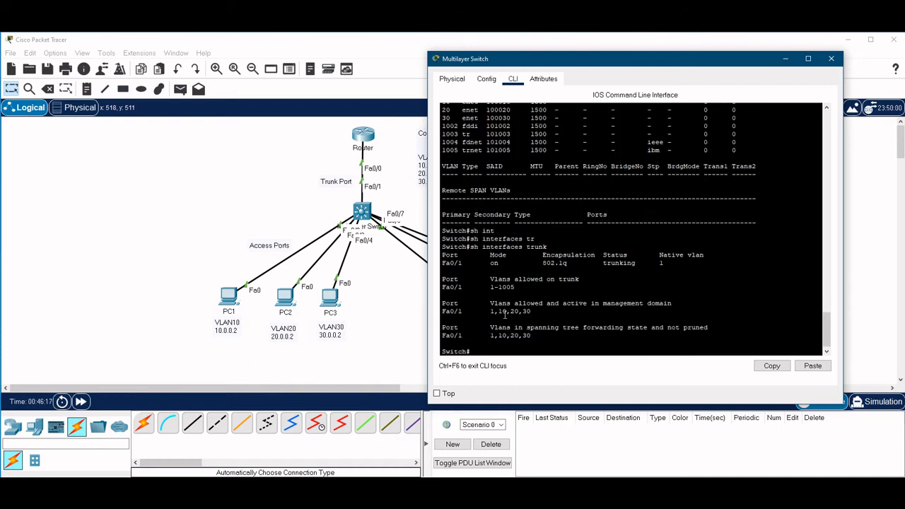
Step: List the options available for the sh interfaces command with context help
text(sh swi)
key(Tab)
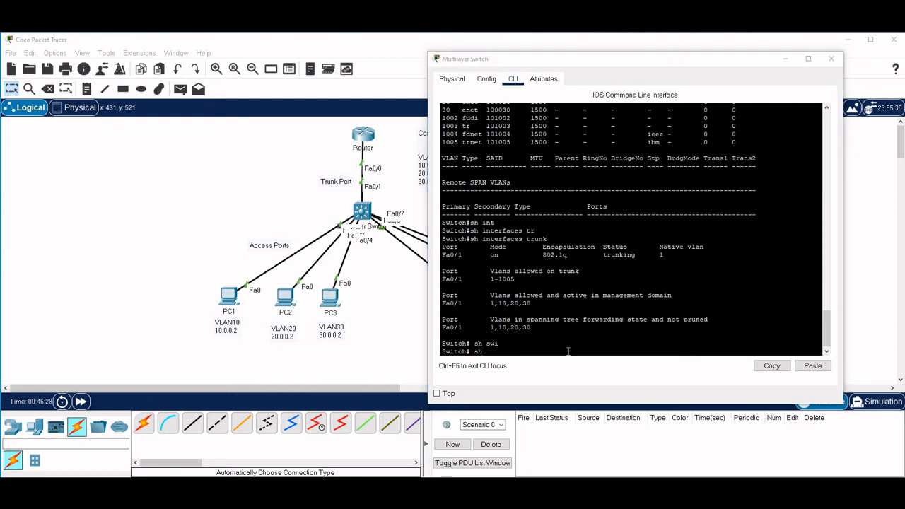
click(554, 342)
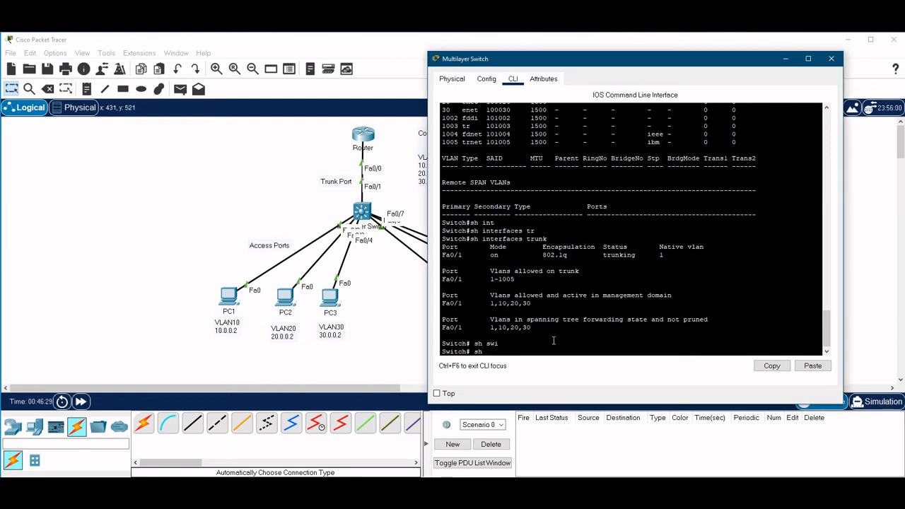
text(int)
key(Tab)
key(BackSpace)
key(BackSpace)
key(BackSpace)
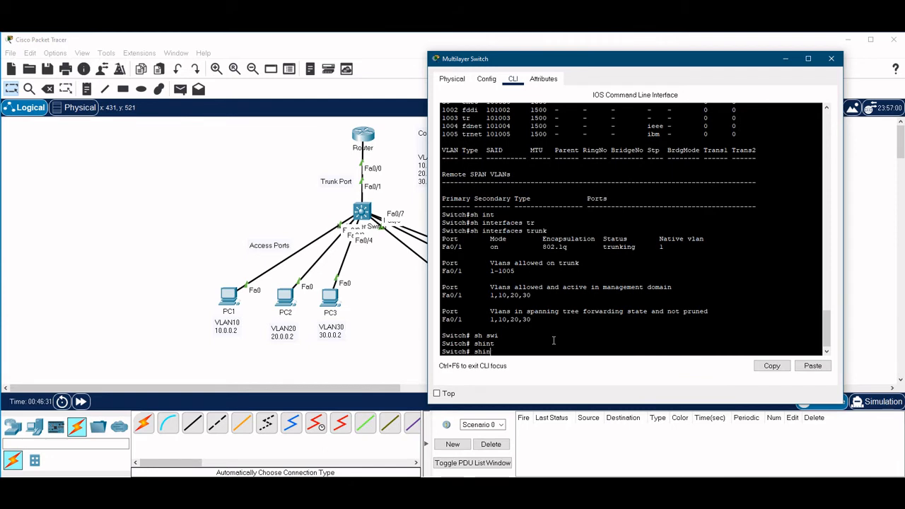
text(int)
key(Tab)
text(?)
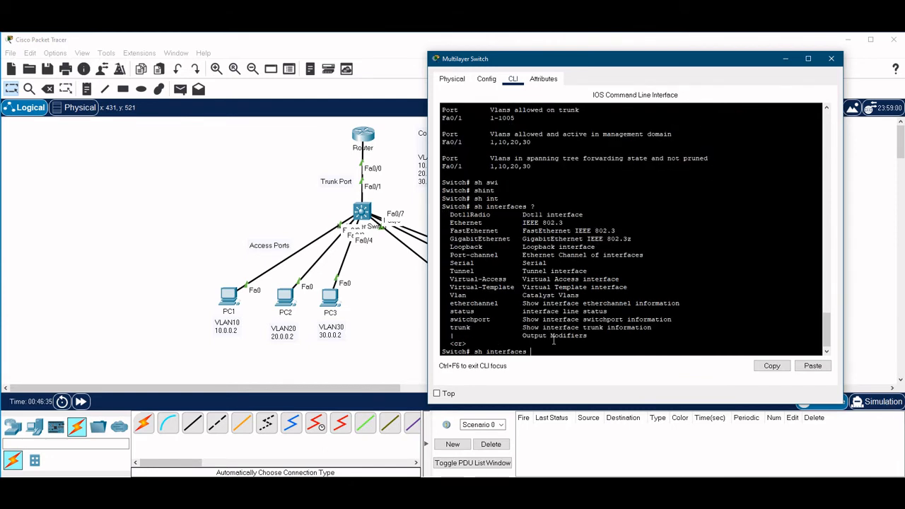
Step: Look up the options of sh interfaces switchport and run the command for all interfaces
text(swi)
key(Tab)
text(?)
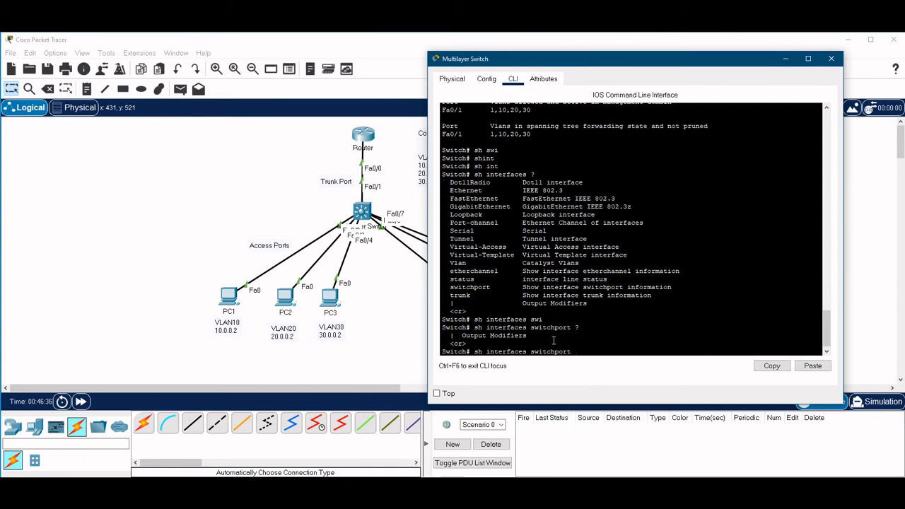
key(Return)
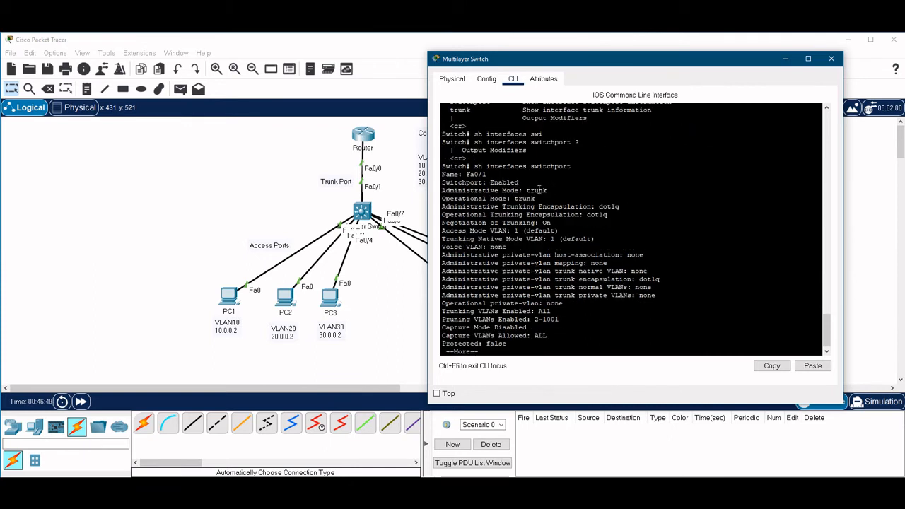
Step: Examine the administrative mode, trunking encapsulation and native VLAN of Fa0/1 in the switchport output, highlighting each line
drag(549, 191, 441, 190)
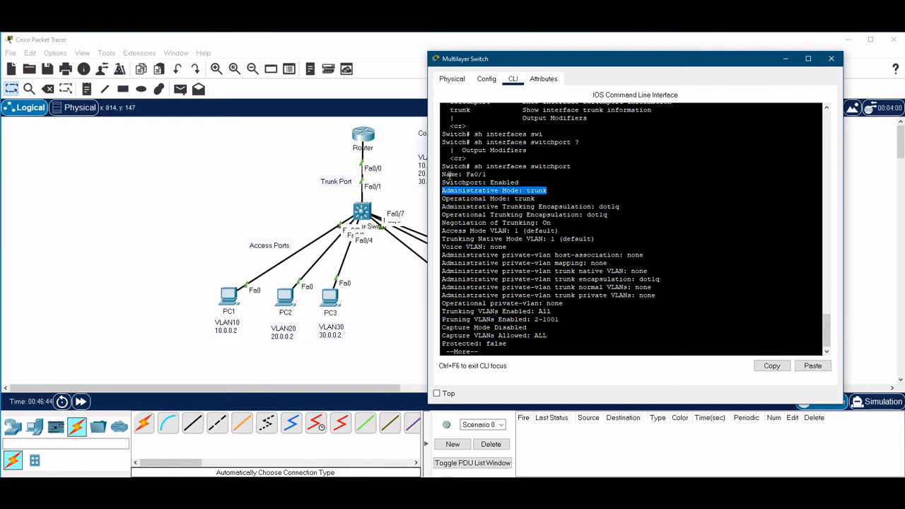
click(552, 216)
key(space)
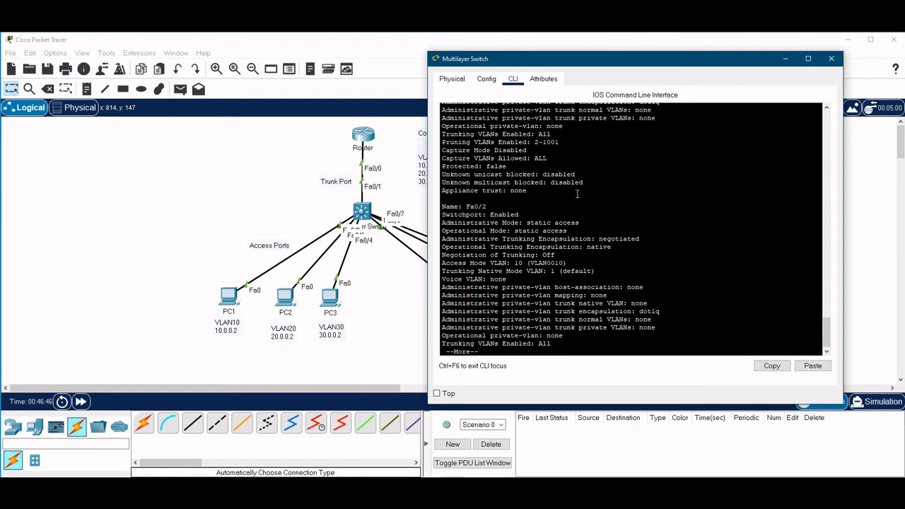
scroll(615, 244, up, 8)
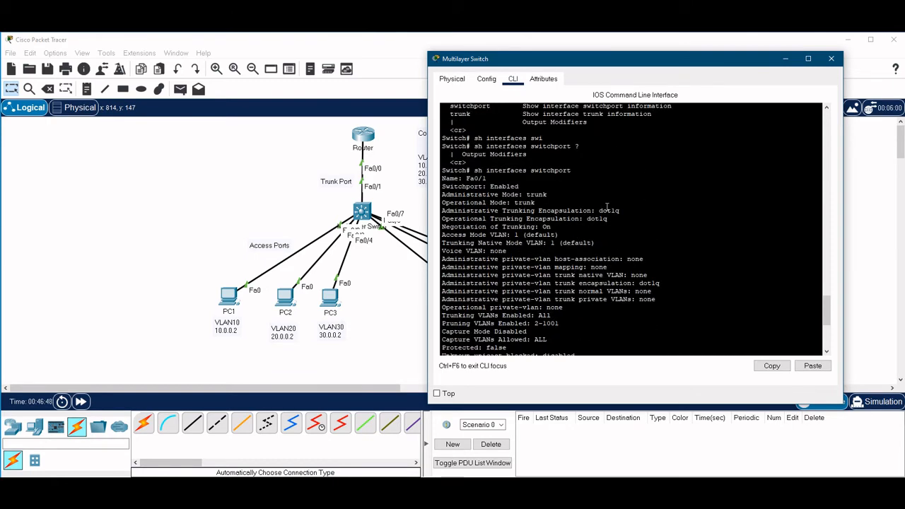
drag(629, 211, 441, 211)
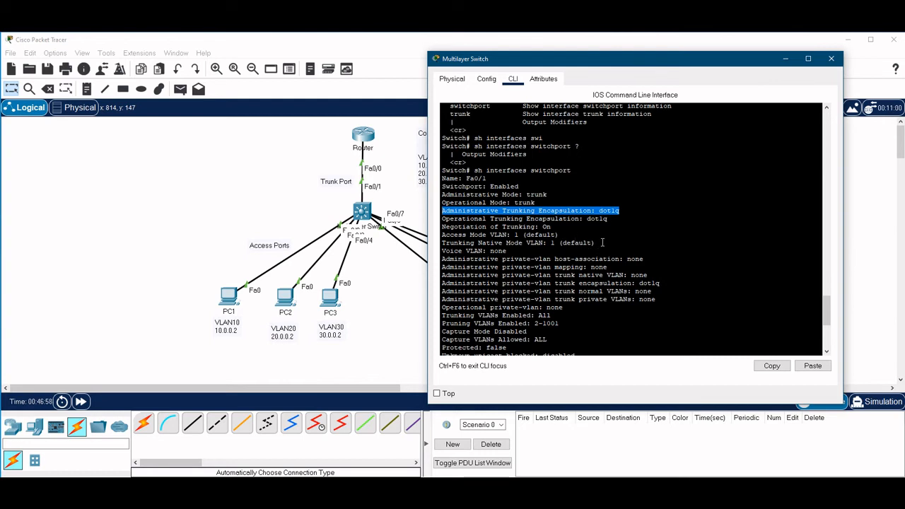
drag(595, 242, 450, 243)
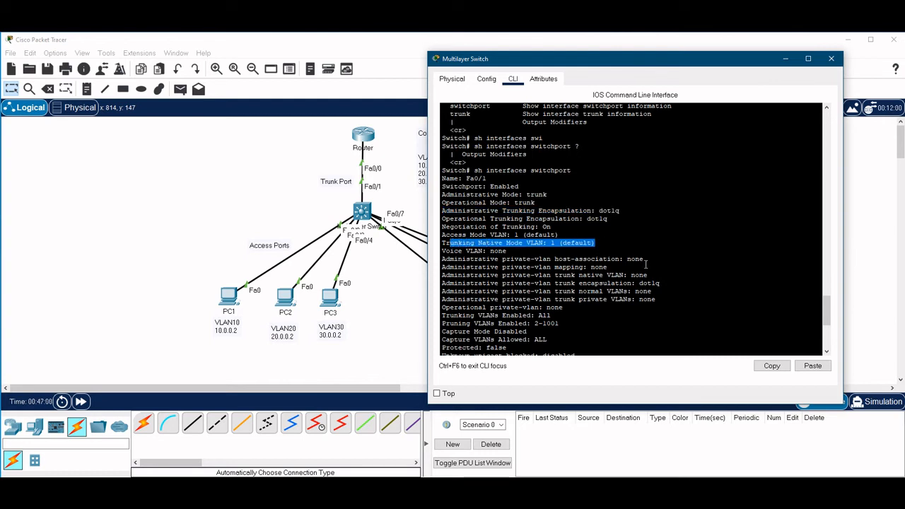
Step: Examine the Fa0/2 entry in the switchport output and highlight its administrative mode line
scroll(643, 263, down, 2)
scroll(646, 264, down, 5)
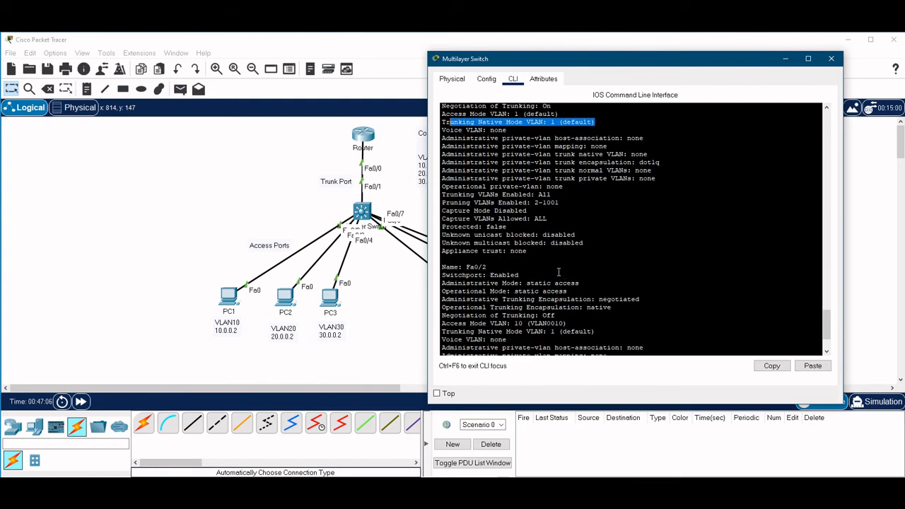
scroll(563, 270, down, 2)
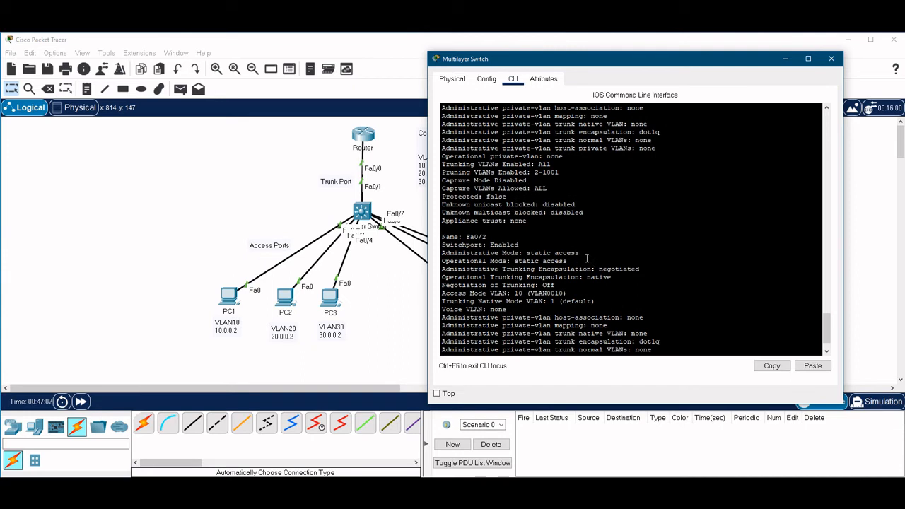
drag(587, 256, 439, 253)
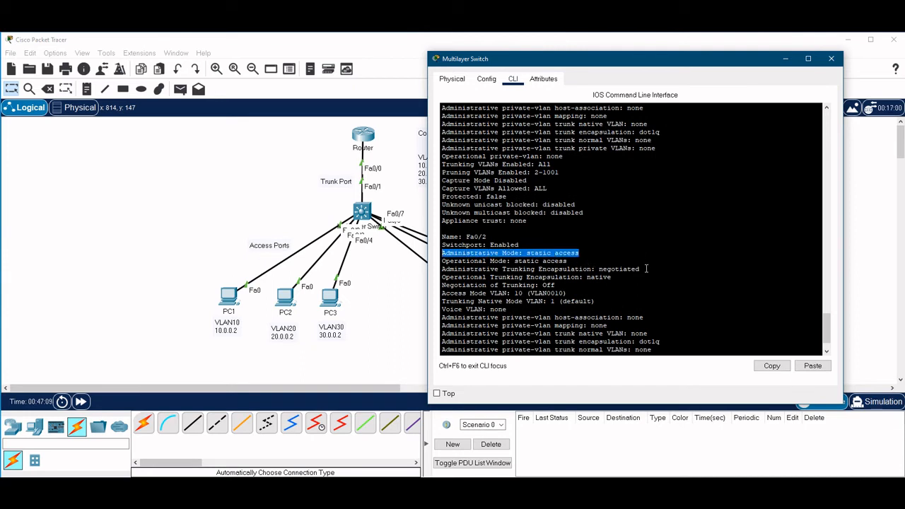
Step: Examine the trunking encapsulation and access mode VLAN of Fa0/2 in the switchport output, highlighting each line
drag(643, 269, 454, 270)
scroll(619, 309, down, 1)
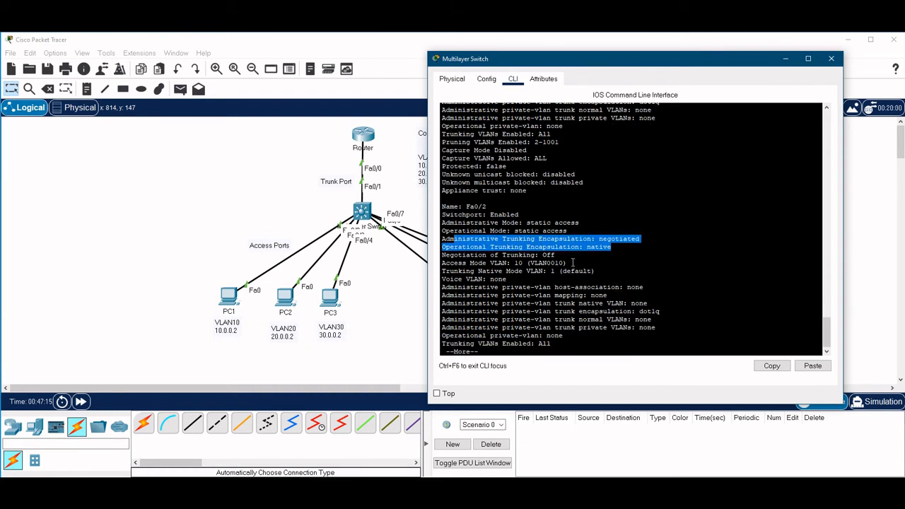
drag(569, 262, 442, 263)
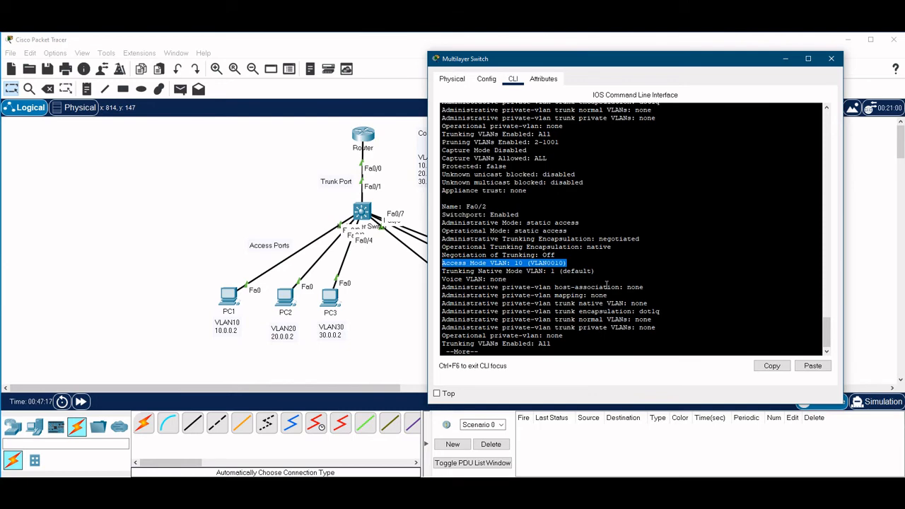
Step: Advance the output to Fa0/3, compare it with the Fa0/2 entry, and highlight its access mode VLAN
key(space)
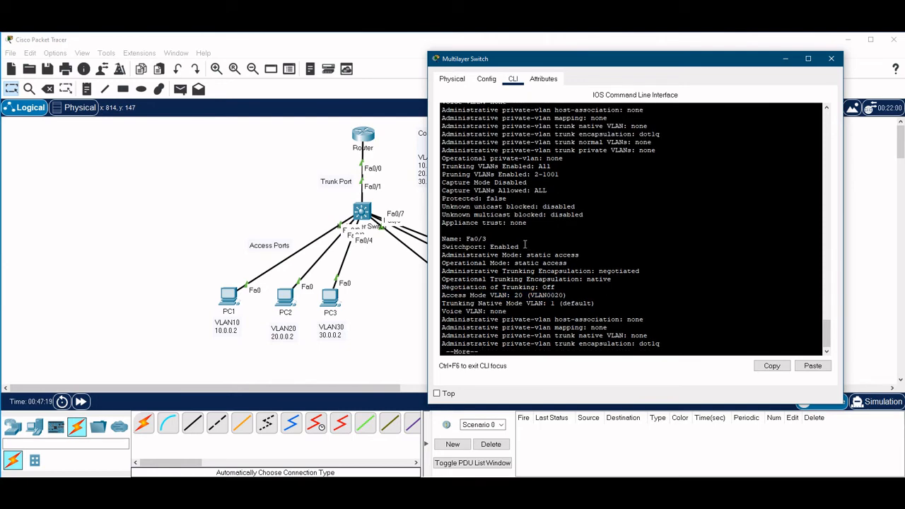
scroll(567, 224, up, 4)
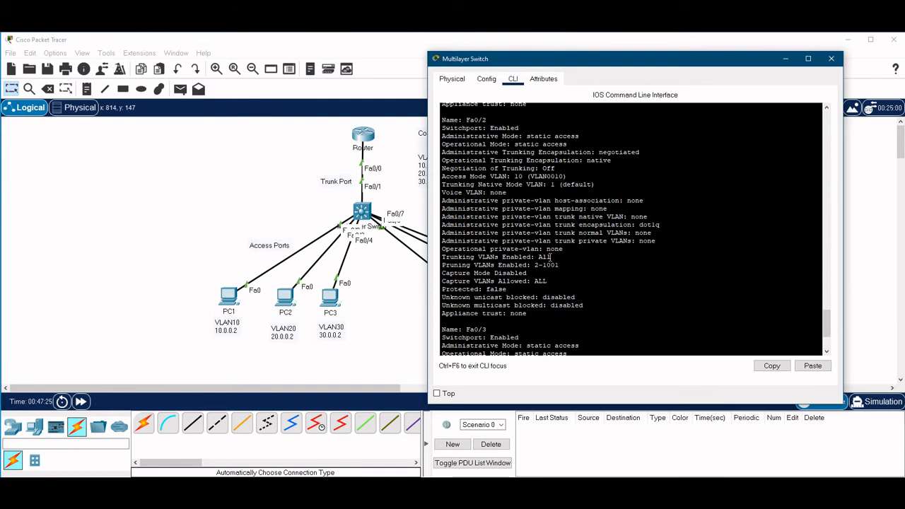
scroll(572, 293, down, 4)
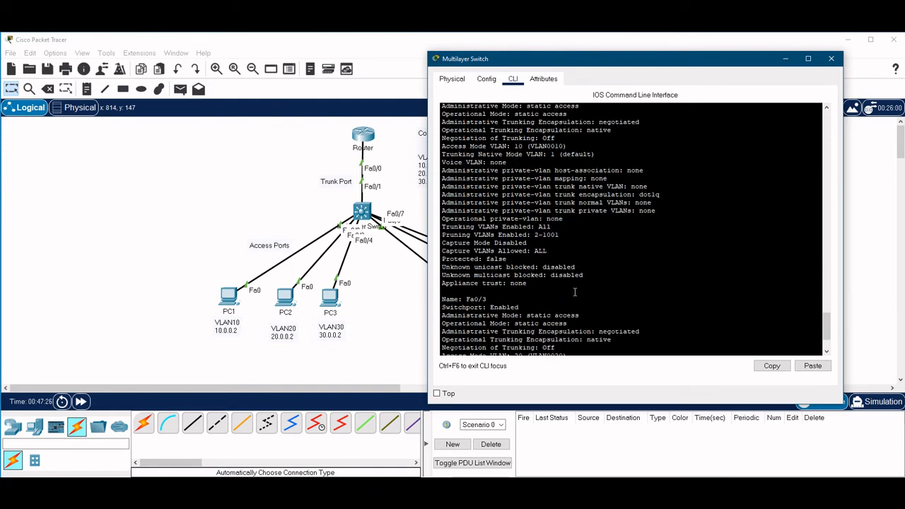
scroll(574, 306, down, 2)
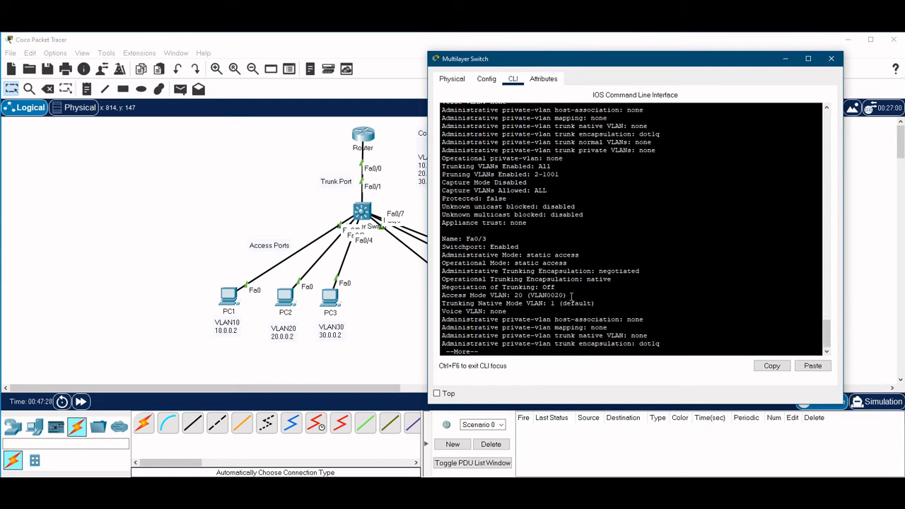
drag(571, 296, 478, 295)
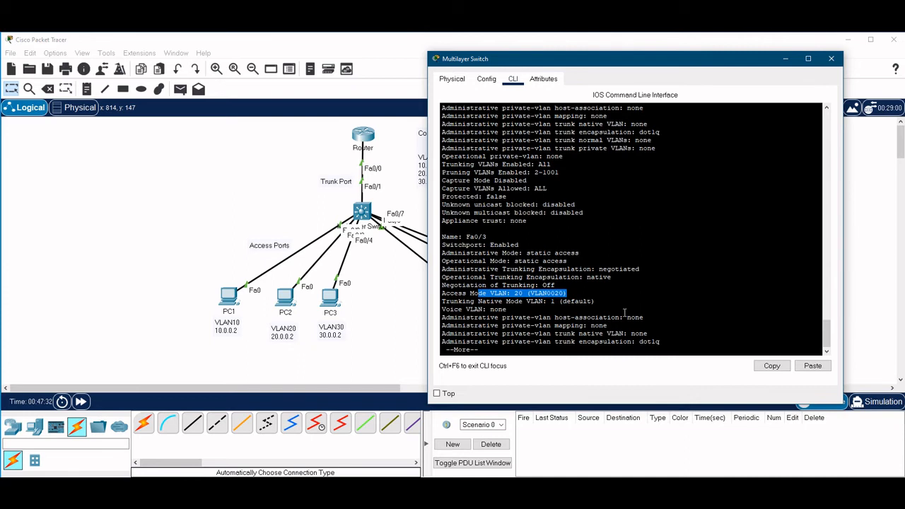
Step: Continue through the Fa0/4 and Fa0/5 entries in the switchport output and highlight the access mode VLAN of each
key(space)
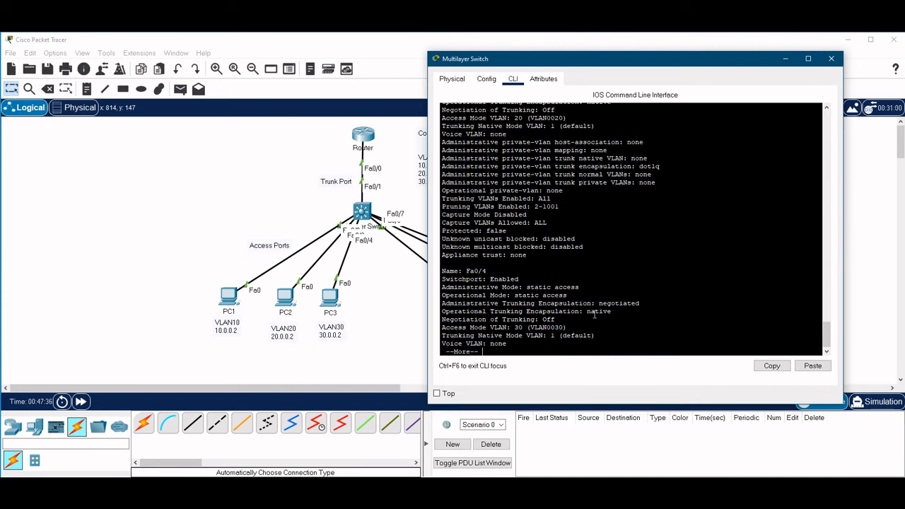
drag(569, 327, 443, 320)
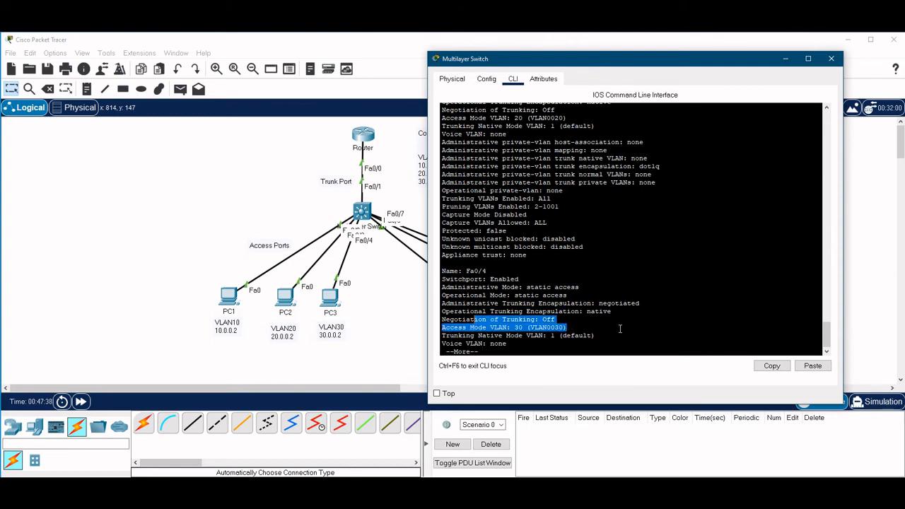
key(space)
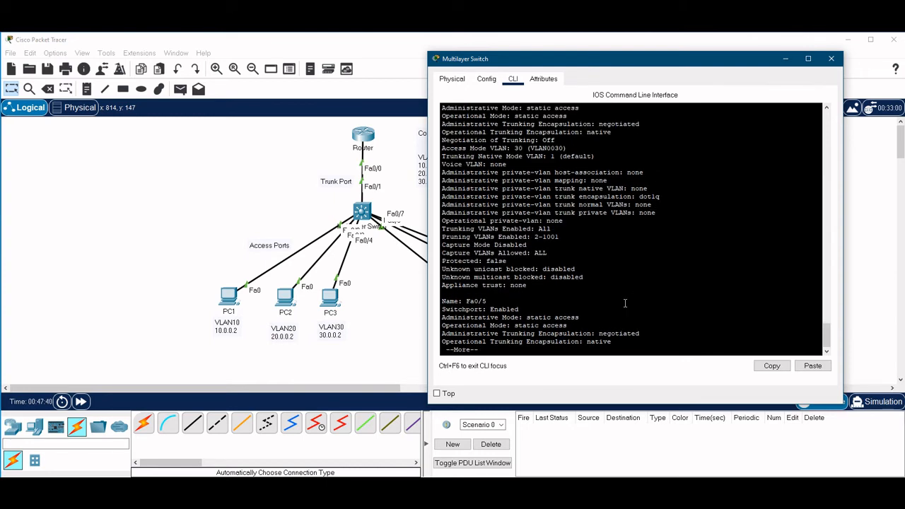
key(space)
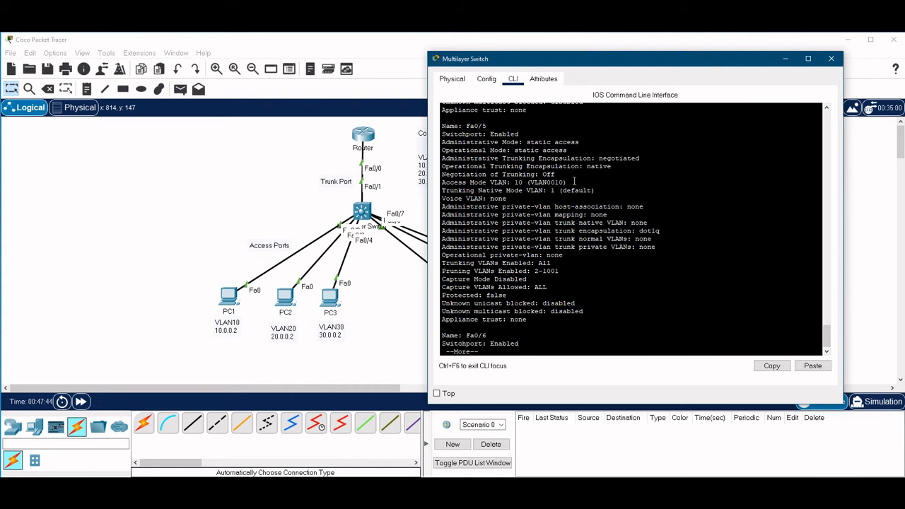
drag(574, 181, 444, 182)
Step: Check the access mode VLAN of Fa0/6 and the operational mode and access mode VLAN of Fa0/7, highlighting each line
key(space)
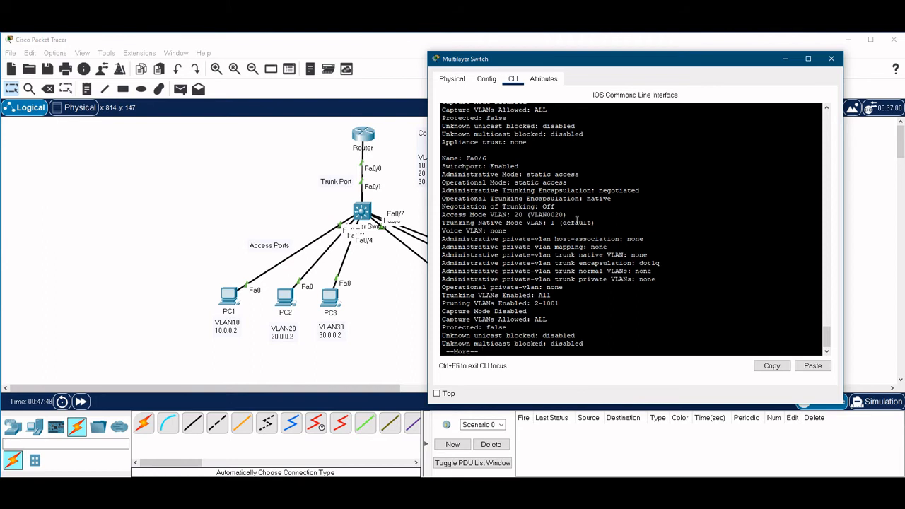
drag(569, 214, 442, 215)
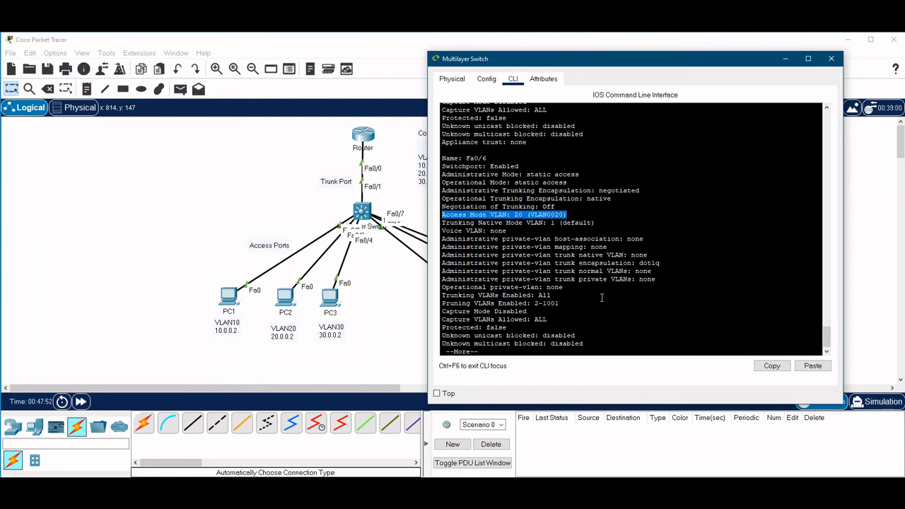
key(space)
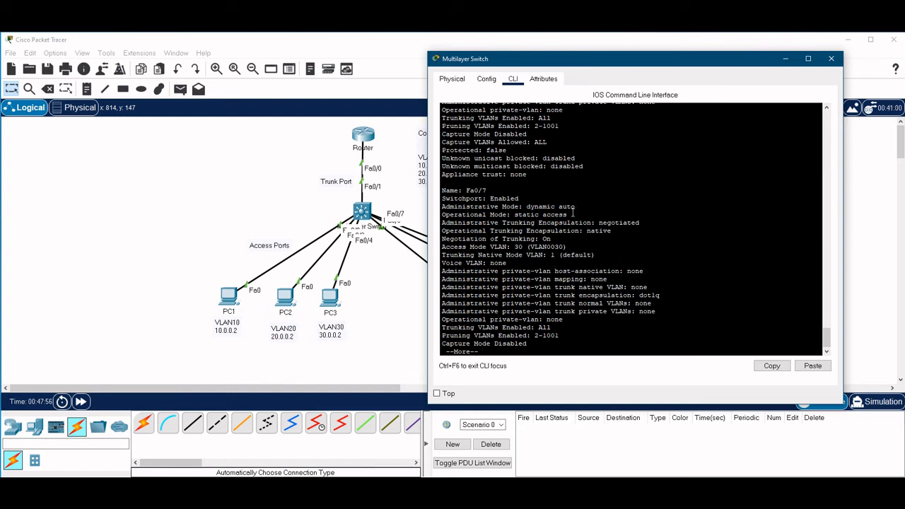
drag(568, 214, 483, 214)
drag(566, 246, 487, 247)
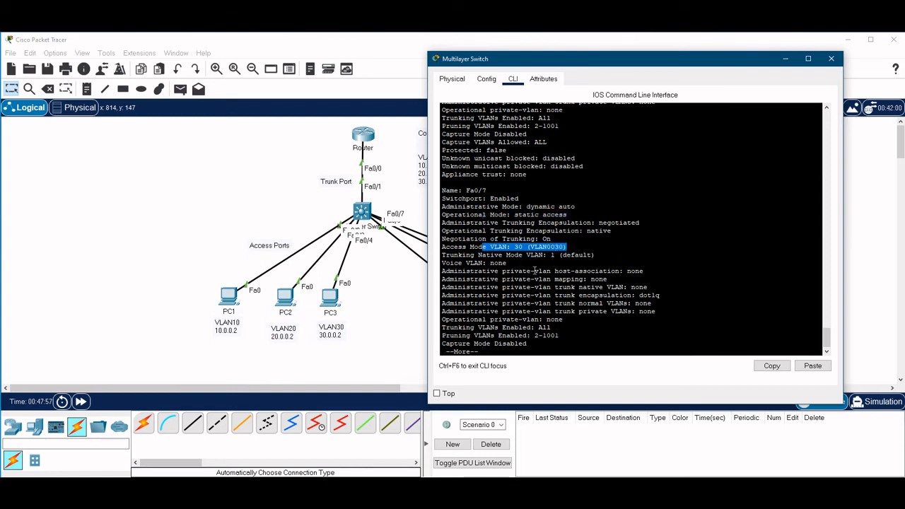
Step: Page past the remaining ports, quit the switchport listing and save the switch configuration with wr
key(space)
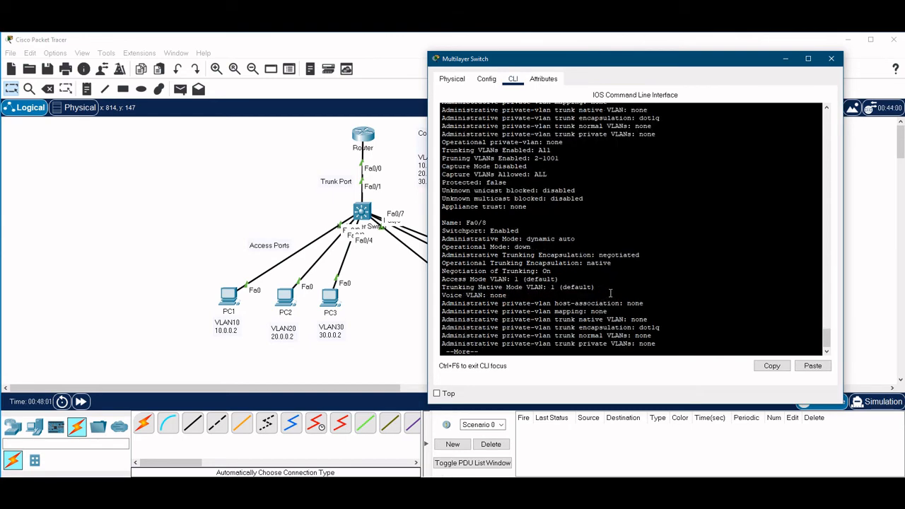
key(space)
key(space)
key(space)
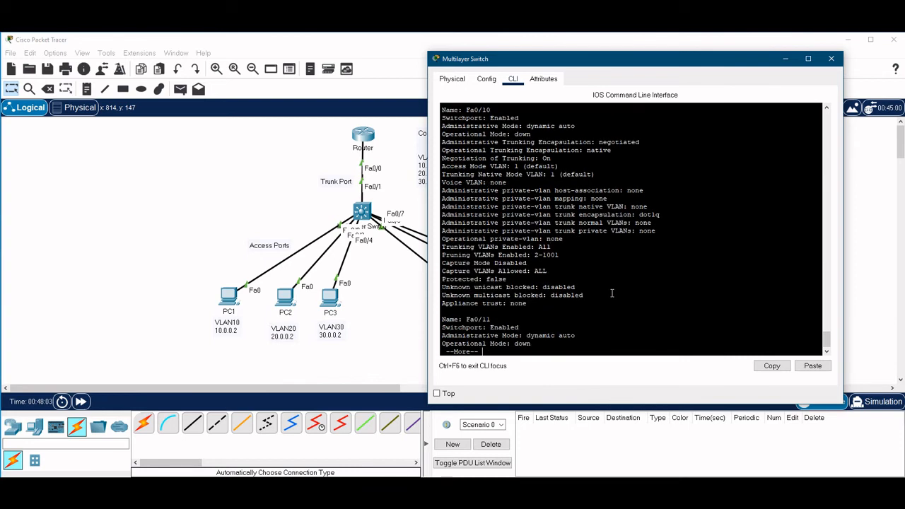
key(q)
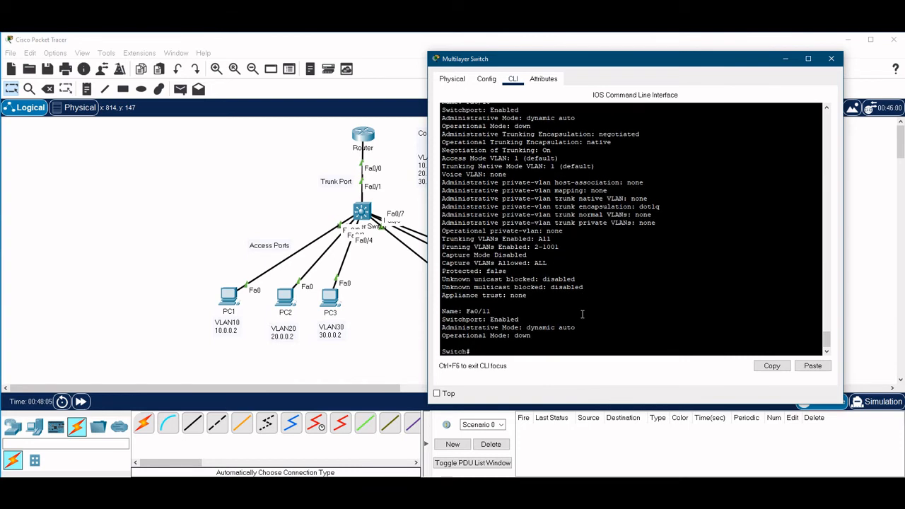
text(wr)
key(Return)
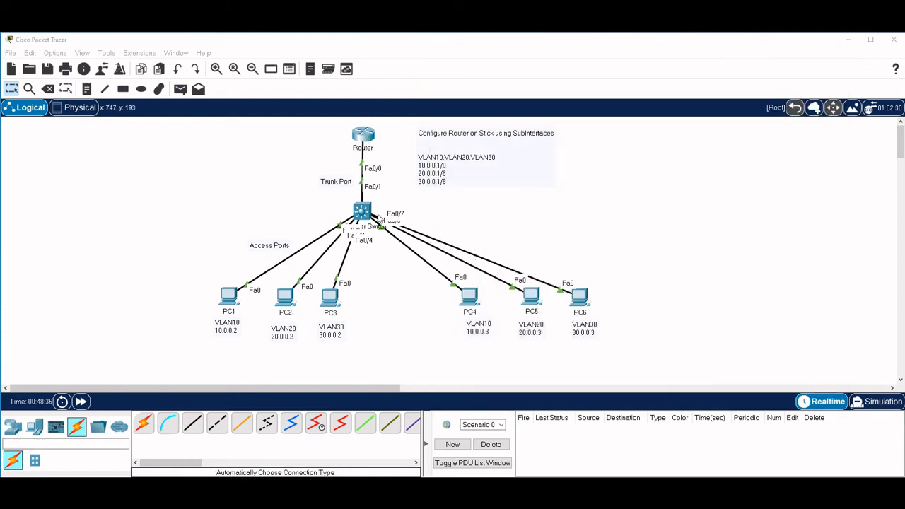
Step: Set PC1's IP configuration to DHCP so it requests an address, and close its window
click(227, 300)
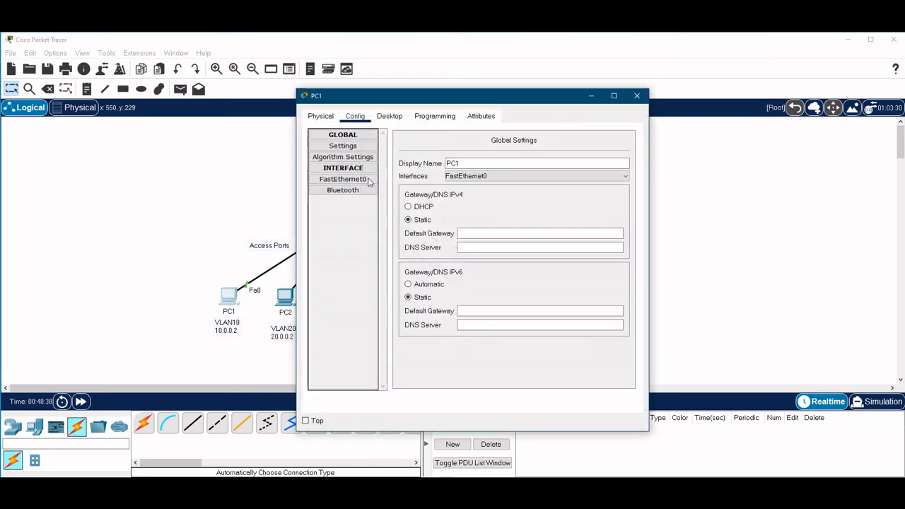
click(393, 118)
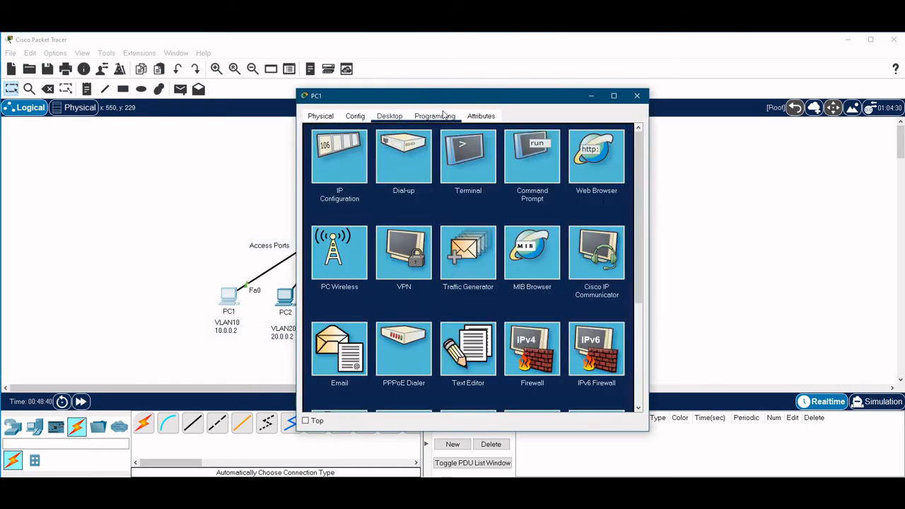
drag(451, 96, 629, 71)
click(514, 135)
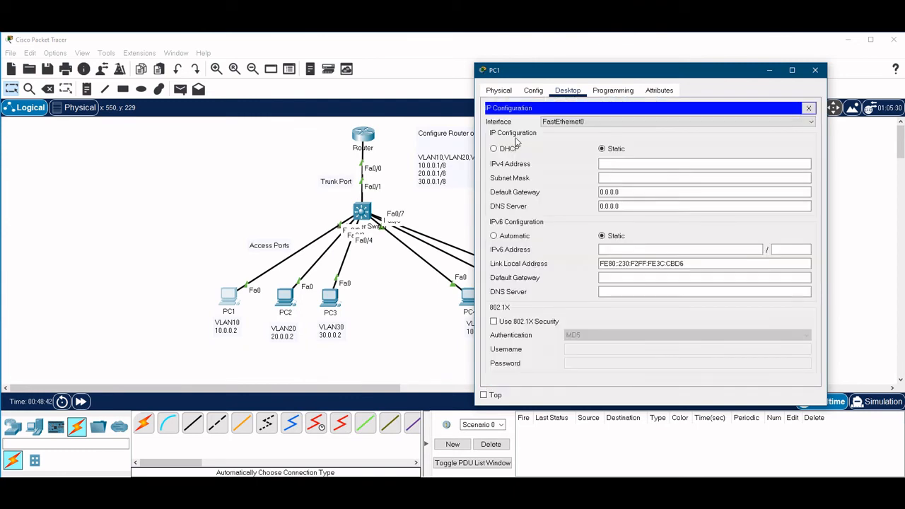
click(493, 149)
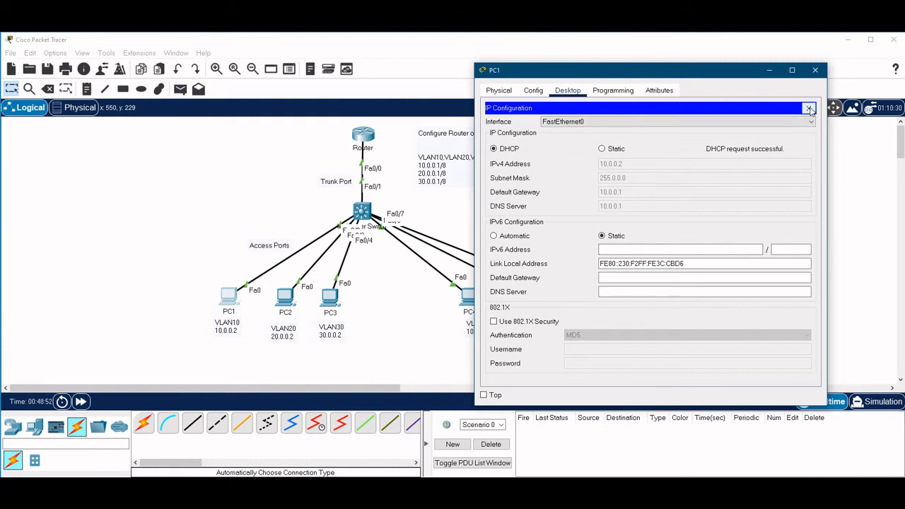
click(809, 108)
click(816, 70)
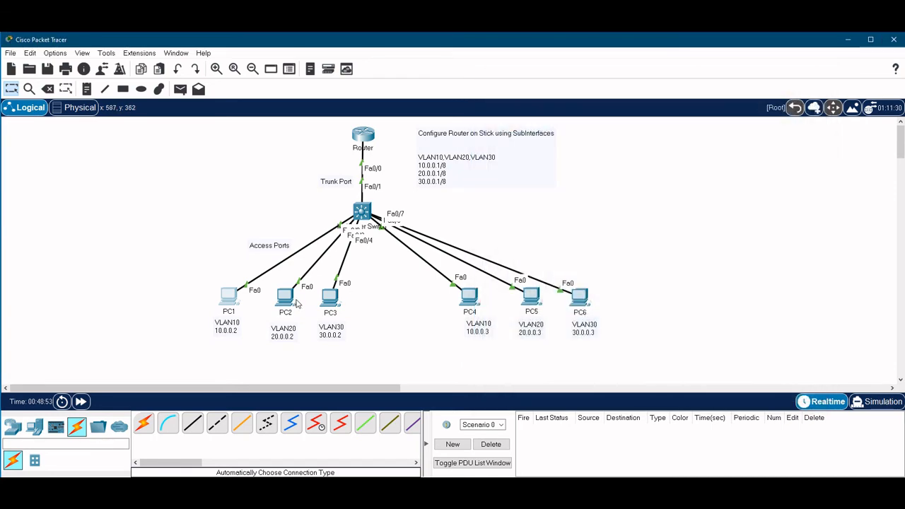
Step: Switch PC2's IP configuration from static to DHCP and close its window
click(286, 299)
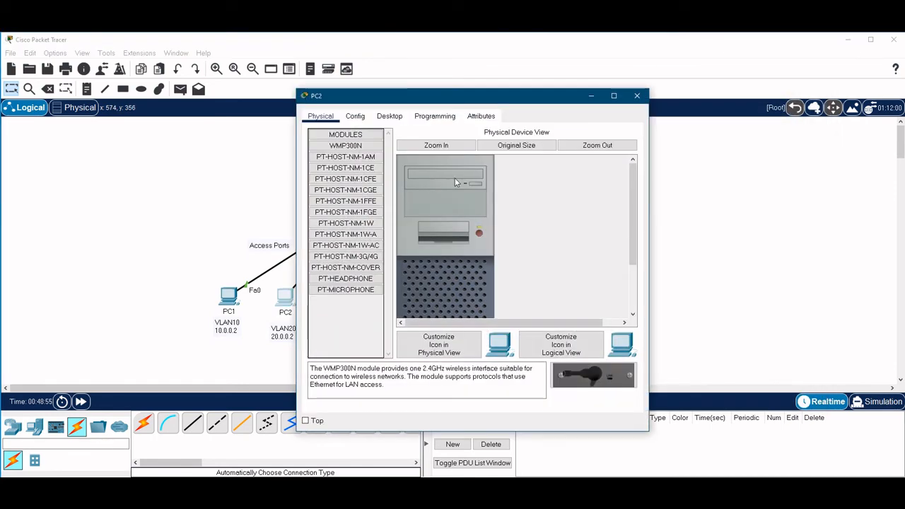
click(355, 116)
click(389, 116)
click(344, 152)
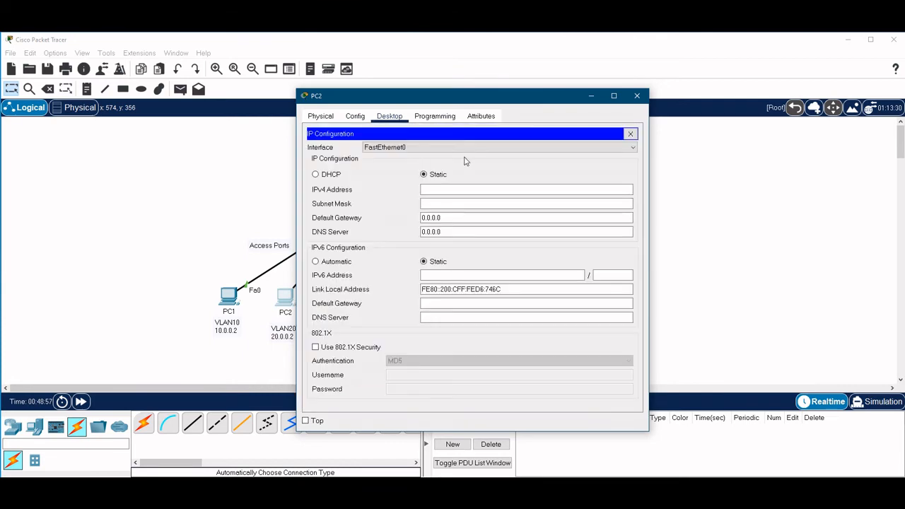
click(316, 175)
drag(418, 103, 622, 93)
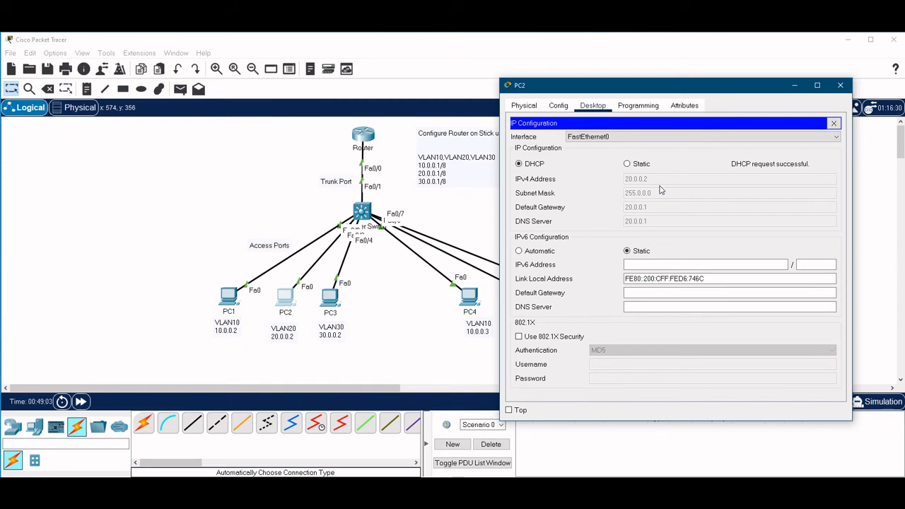
click(835, 124)
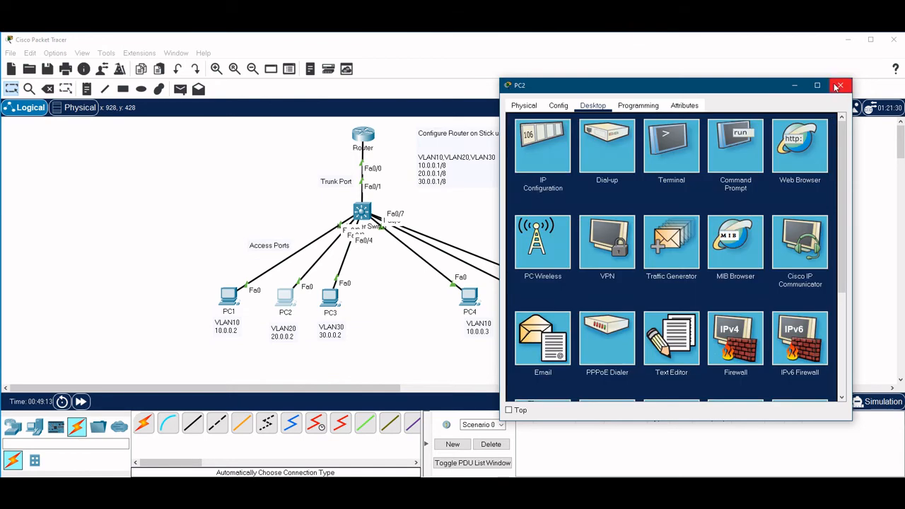
click(840, 85)
Step: Have PC3 obtain its IP configuration through DHCP and close its window
click(334, 300)
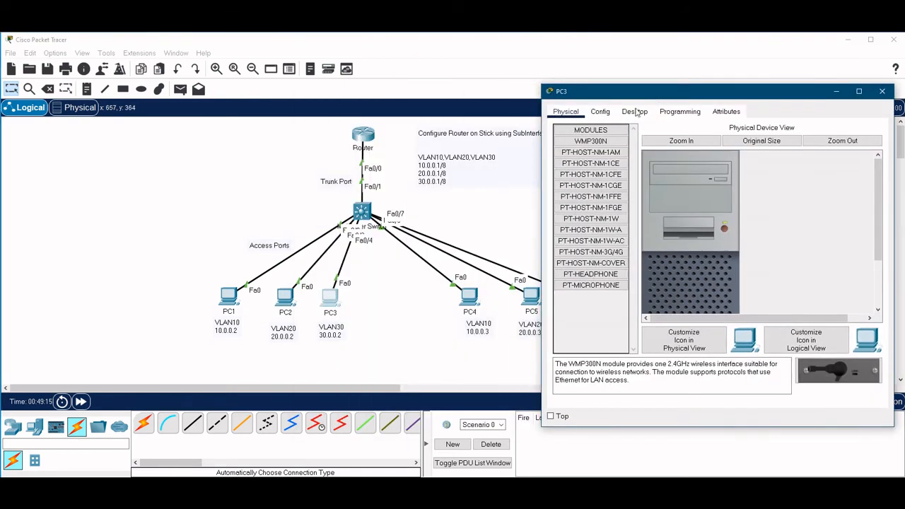
click(635, 113)
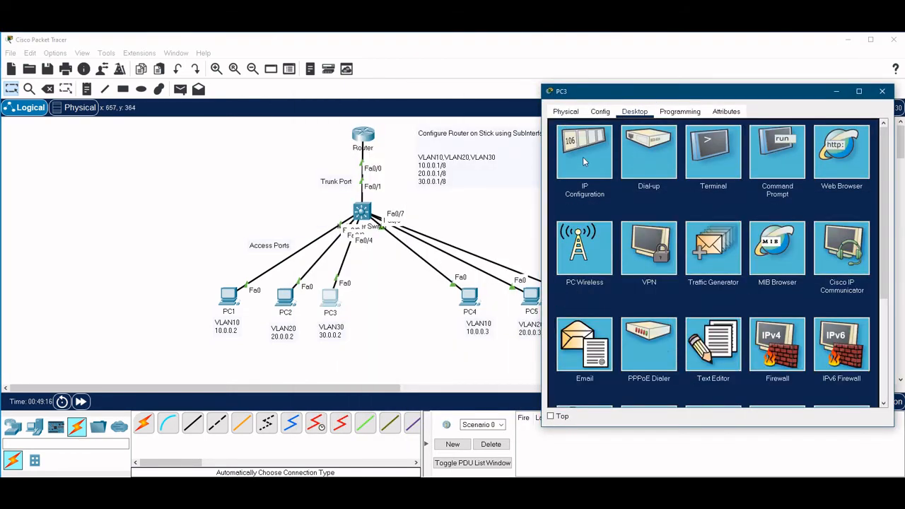
click(587, 161)
click(562, 171)
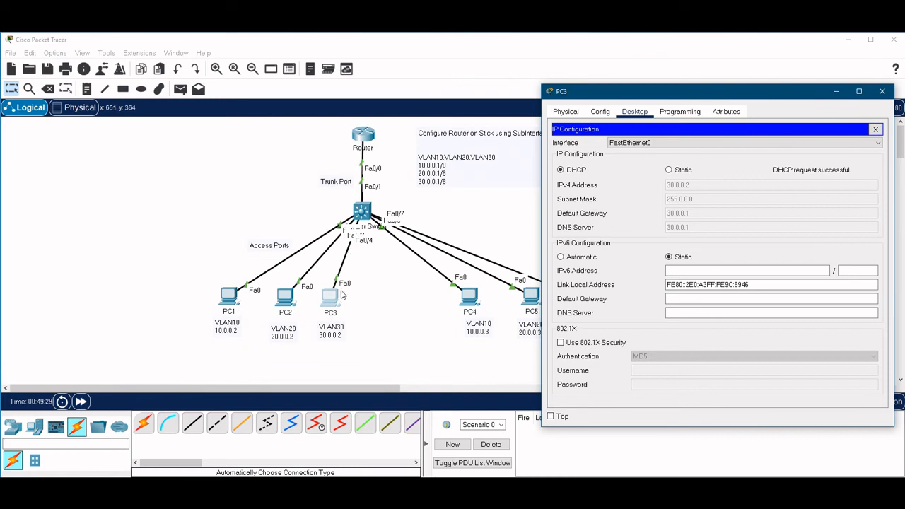
click(875, 129)
click(882, 91)
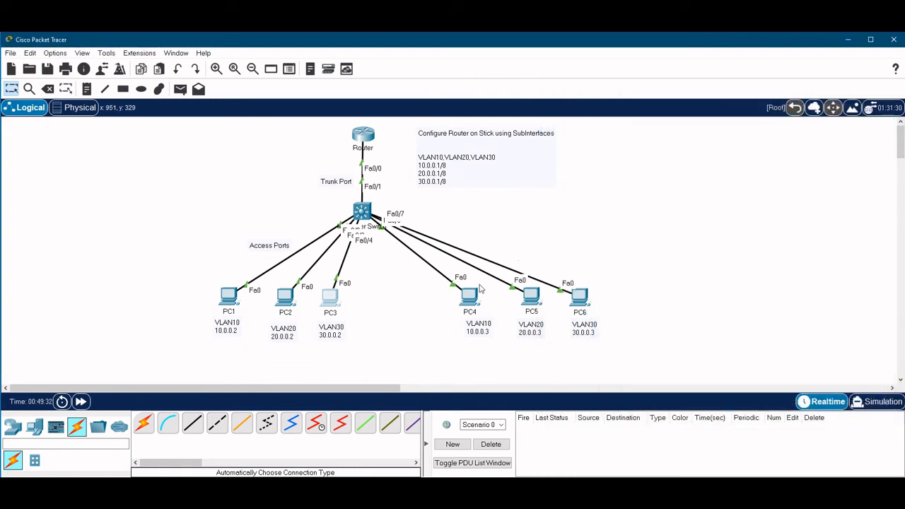
Step: Set PC4's FastEthernet0 IP configuration to DHCP and close the IP configuration dialog
click(474, 297)
drag(537, 97, 712, 73)
click(602, 90)
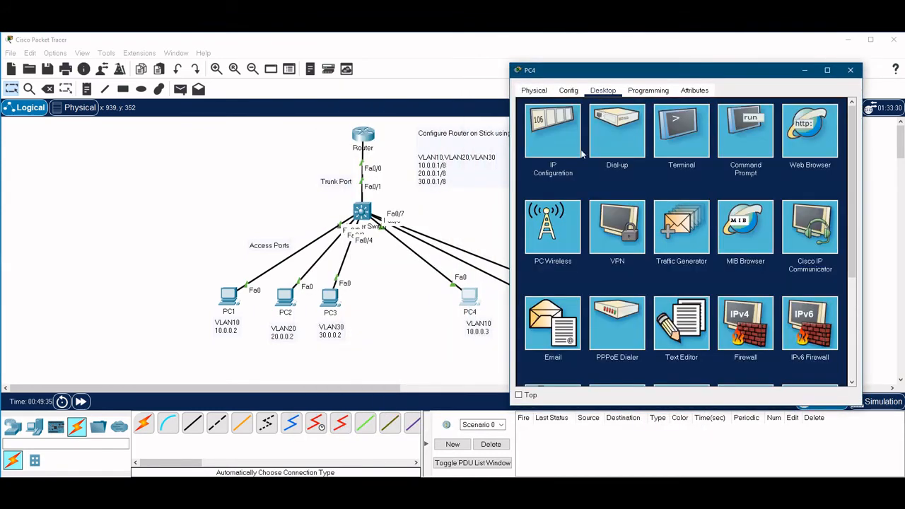
click(566, 147)
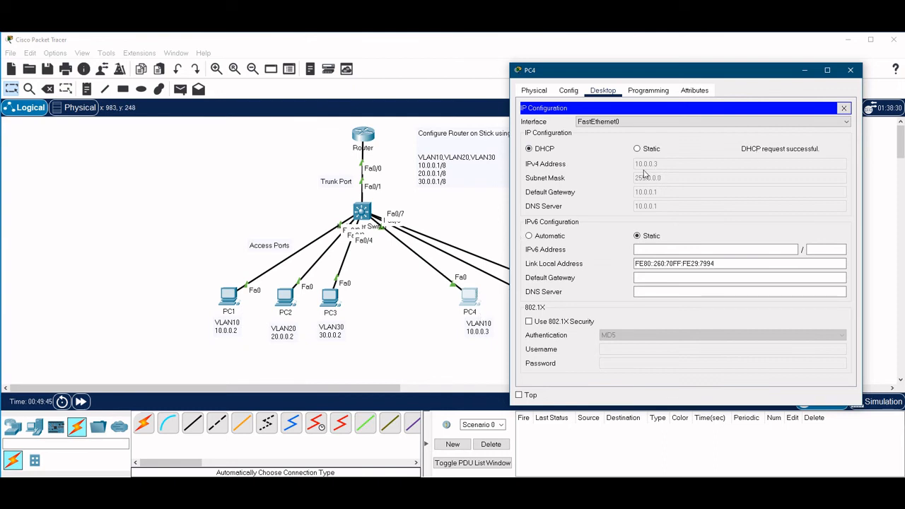
click(843, 108)
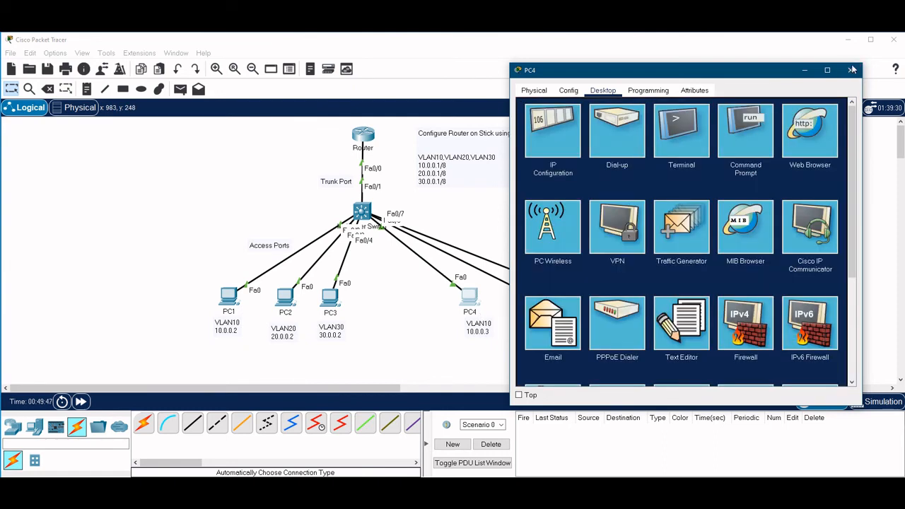
Step: Close PC4's window, switch PC5's IP configuration to DHCP, and close PC5's window
click(851, 70)
click(532, 297)
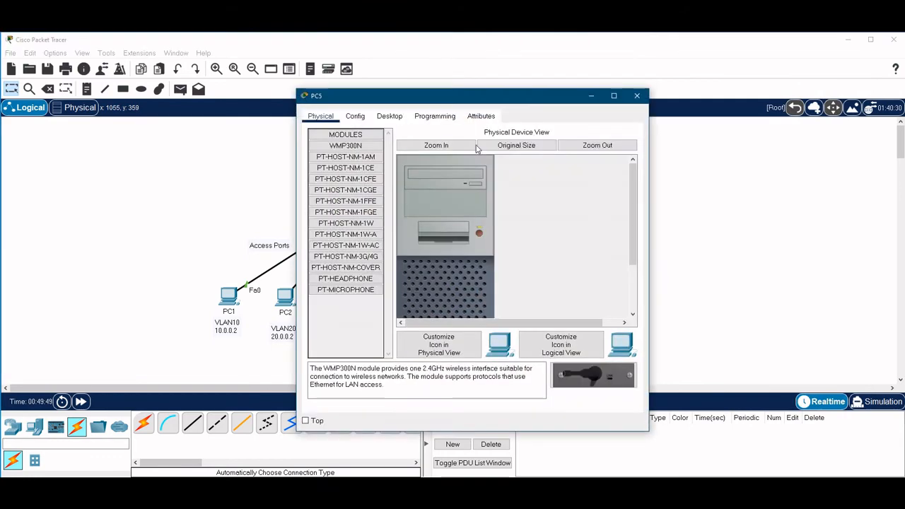
drag(457, 103, 669, 87)
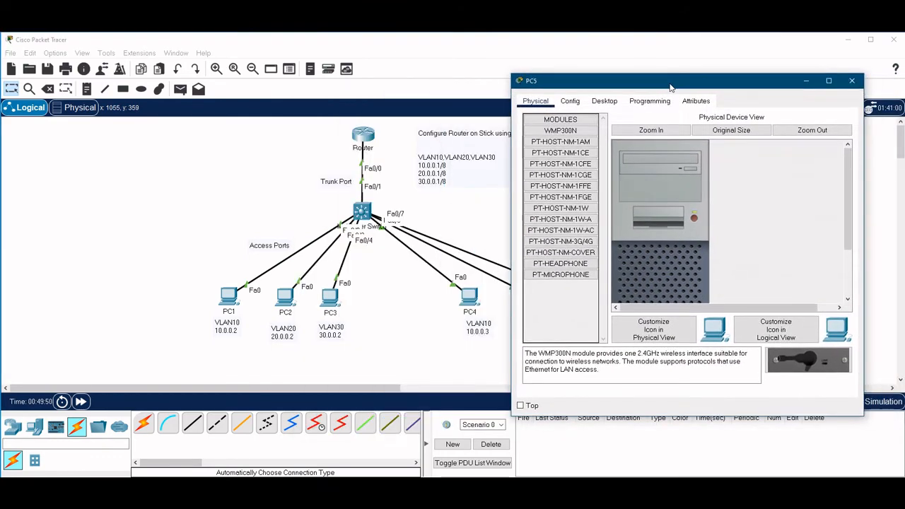
click(570, 101)
click(604, 101)
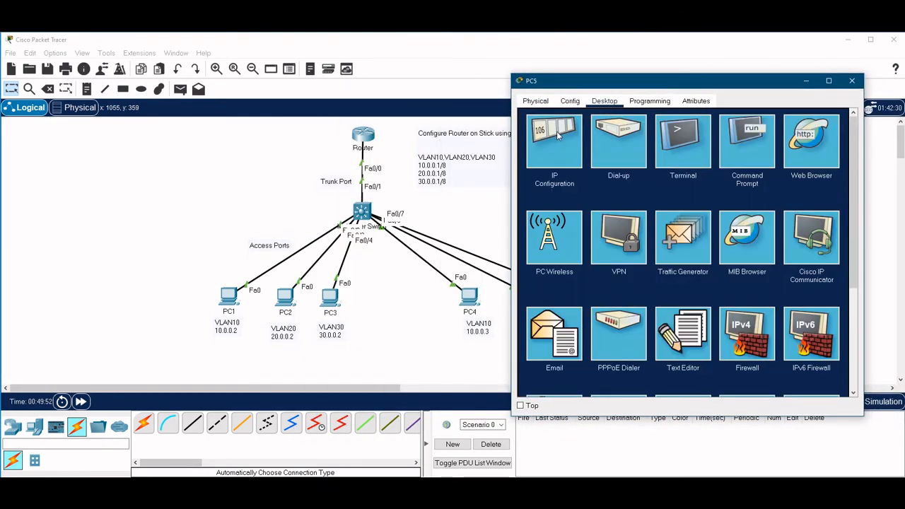
click(559, 135)
click(531, 159)
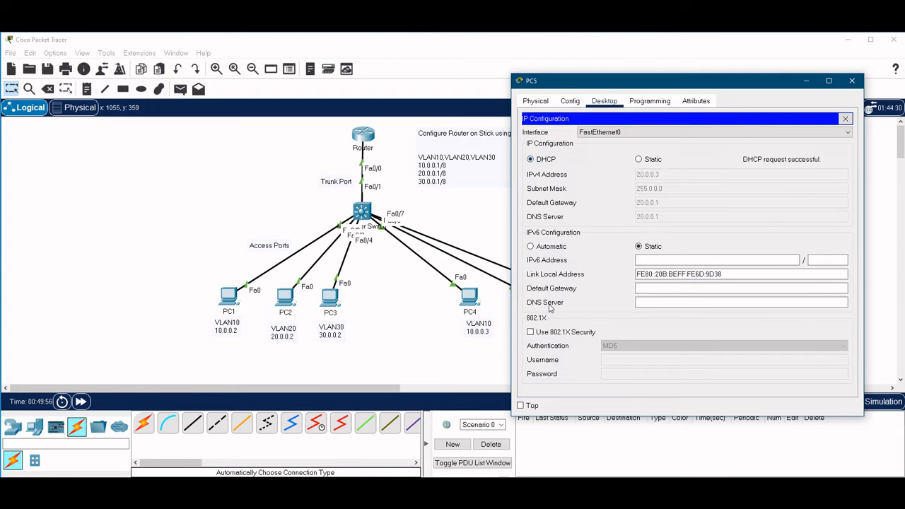
drag(635, 82, 668, 80)
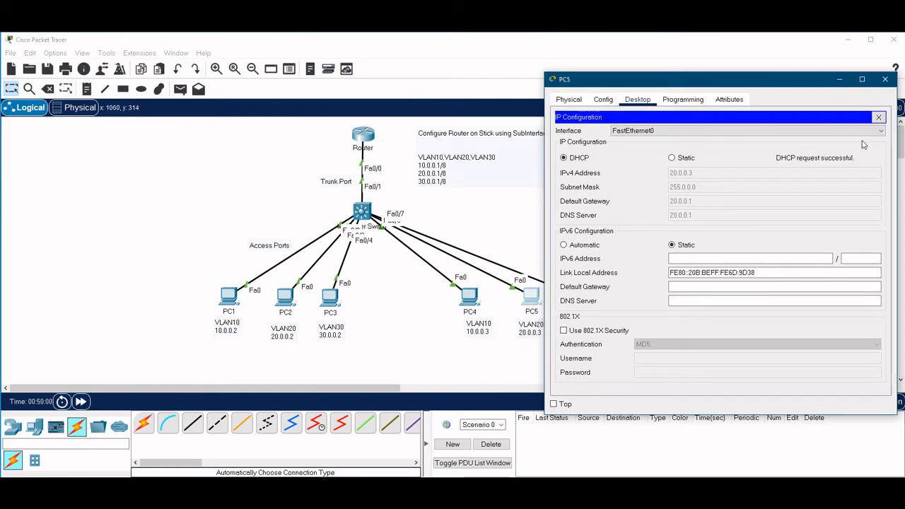
click(878, 117)
click(885, 78)
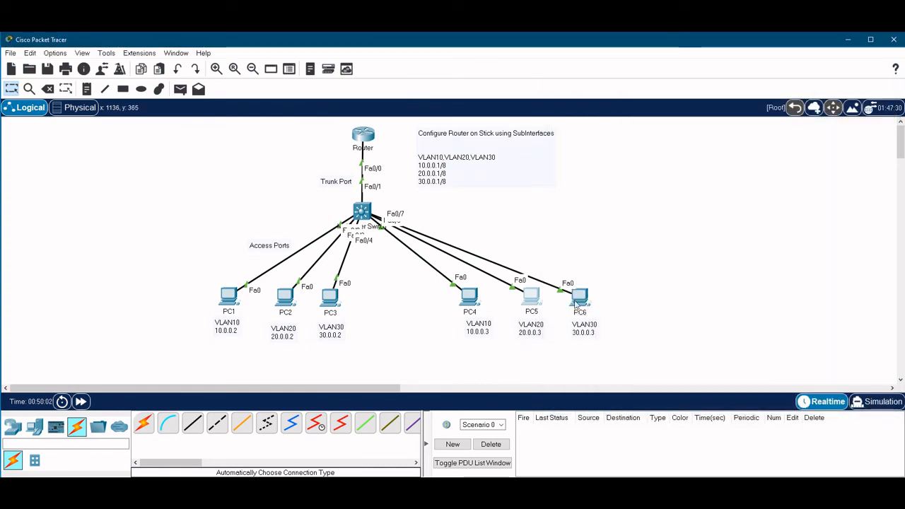
Step: Set PC6's FastEthernet0 IP configuration to DHCP and close the IP configuration dialog
double_click(580, 298)
drag(520, 96, 701, 79)
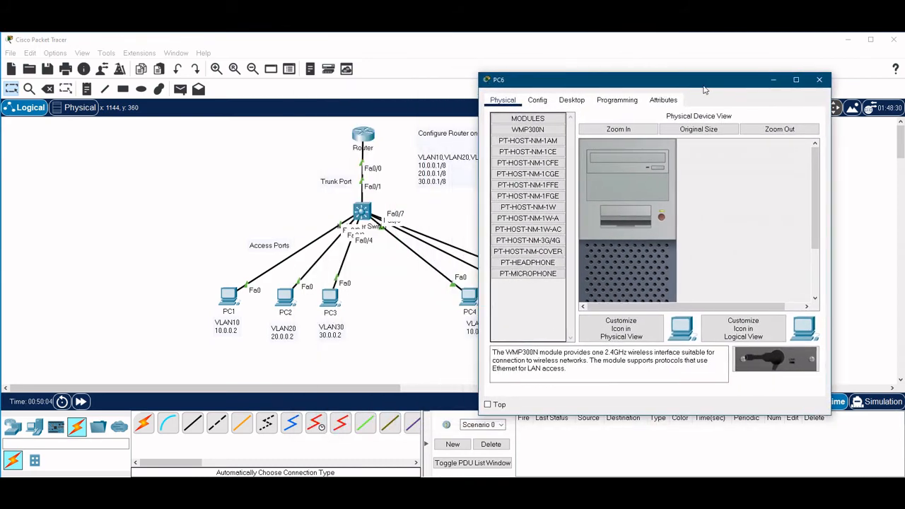
click(567, 103)
click(526, 139)
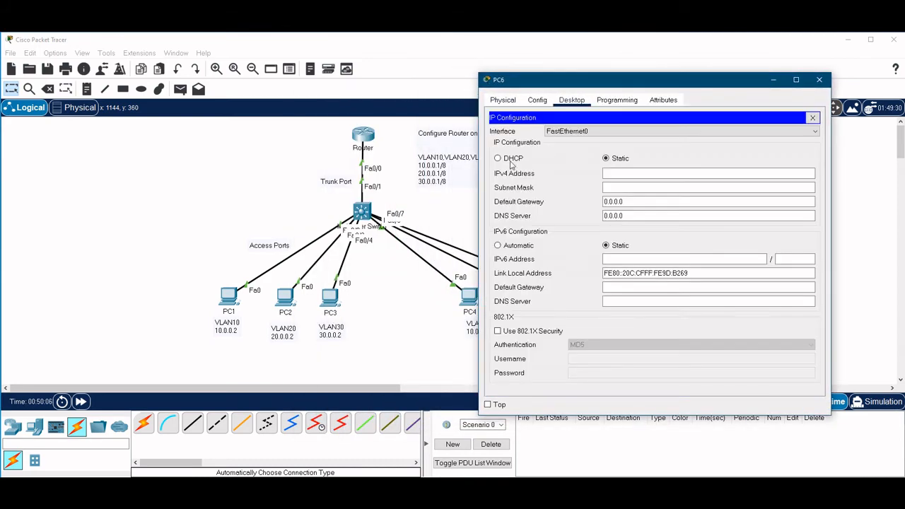
click(506, 159)
drag(640, 79, 687, 78)
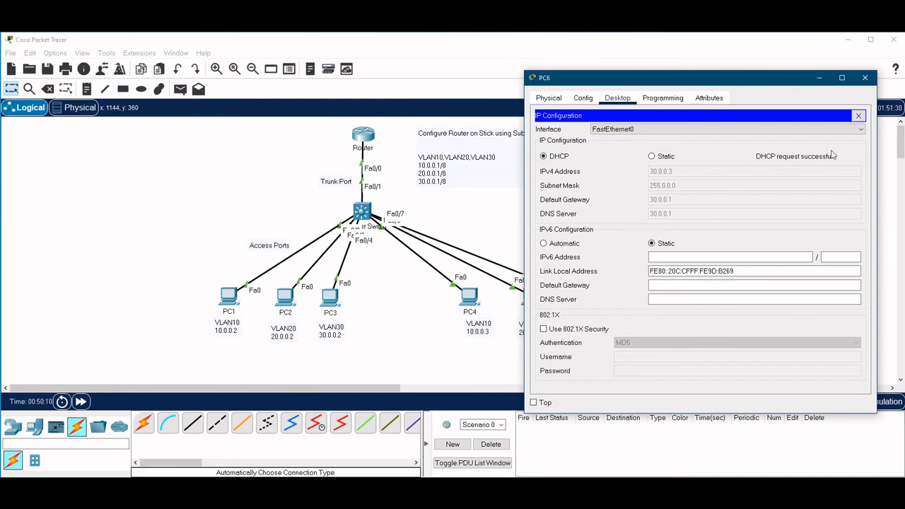
click(858, 115)
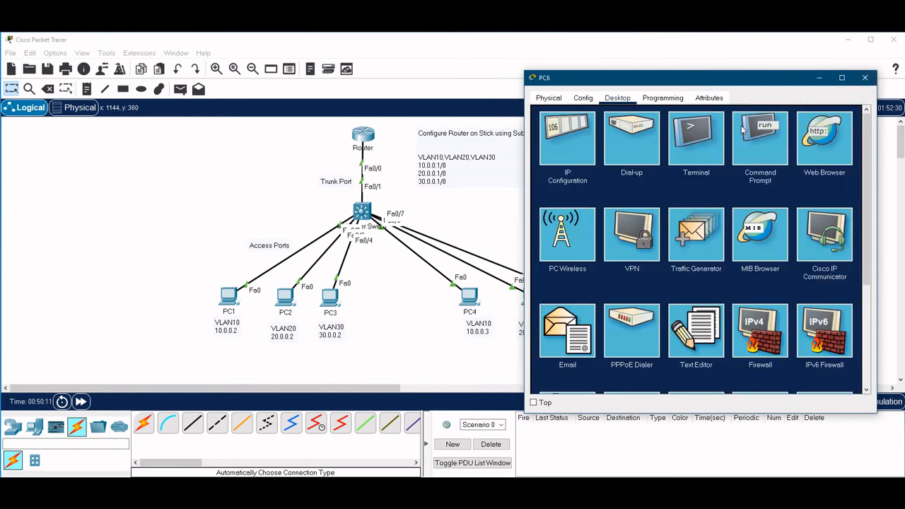
Step: Display PC6's address settings by running ipconfig in its command prompt
click(761, 147)
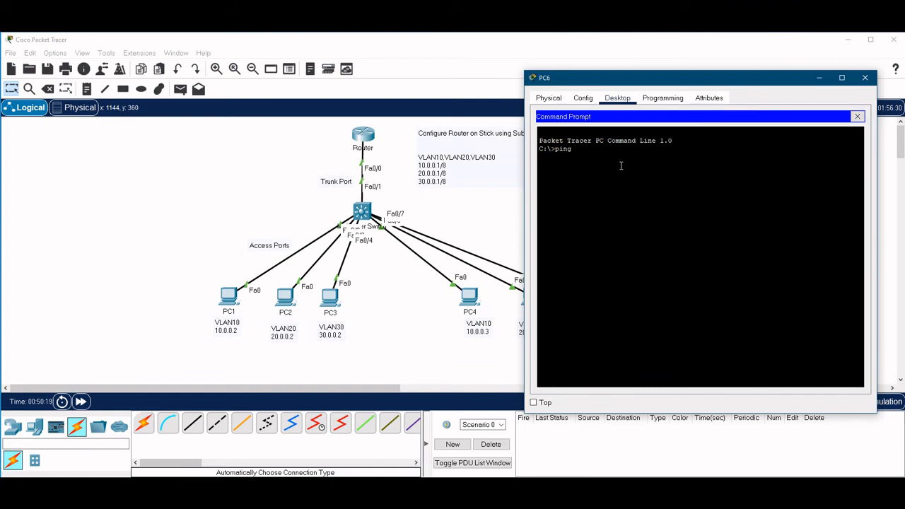
key(BackSpace)
key(BackSpace)
key(BackSpace)
key(BackSpace)
text(ipconfig)
key(Return)
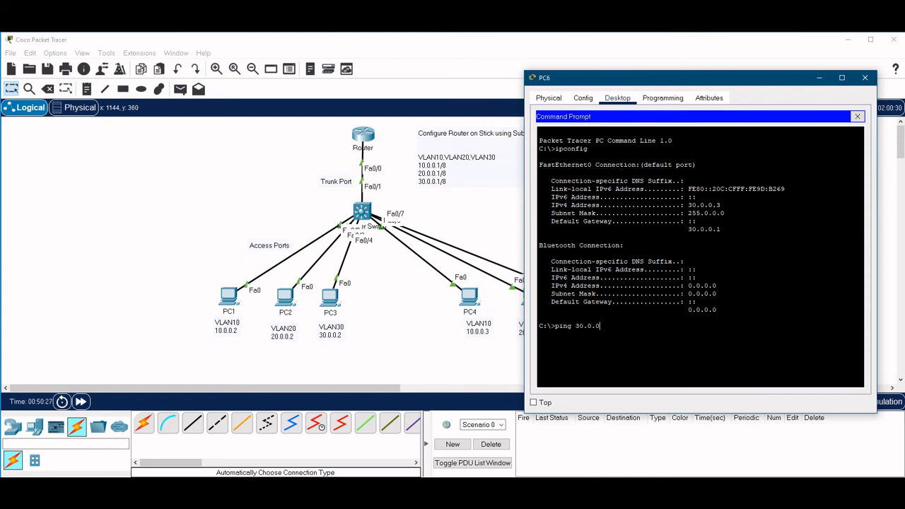
Step: Ping the VLAN 30 gateway 30.0.0.1 and PC2 at 20.0.0.2 from PC6
key(Return)
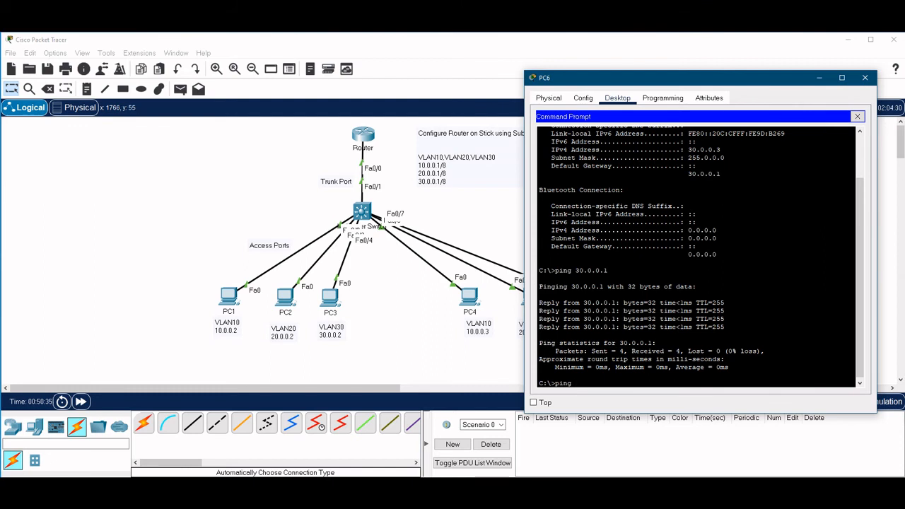
drag(673, 85, 697, 82)
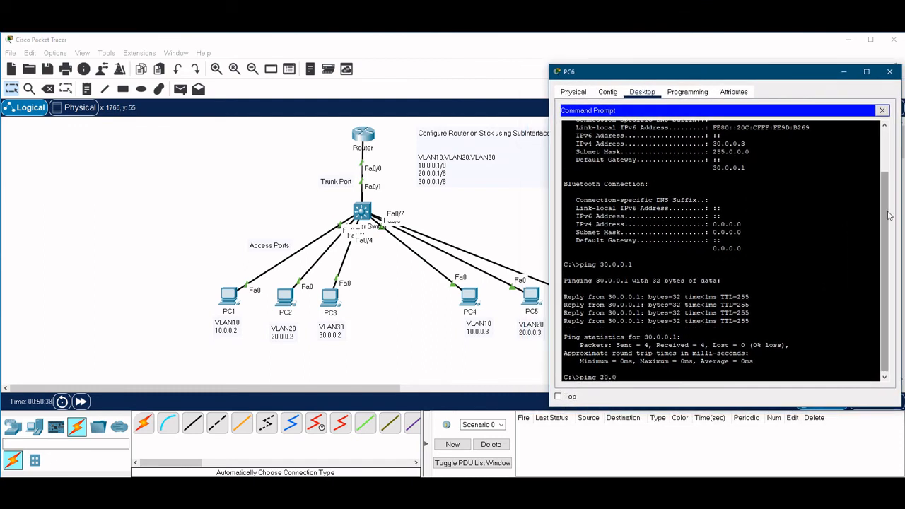
text(.0.2)
key(Return)
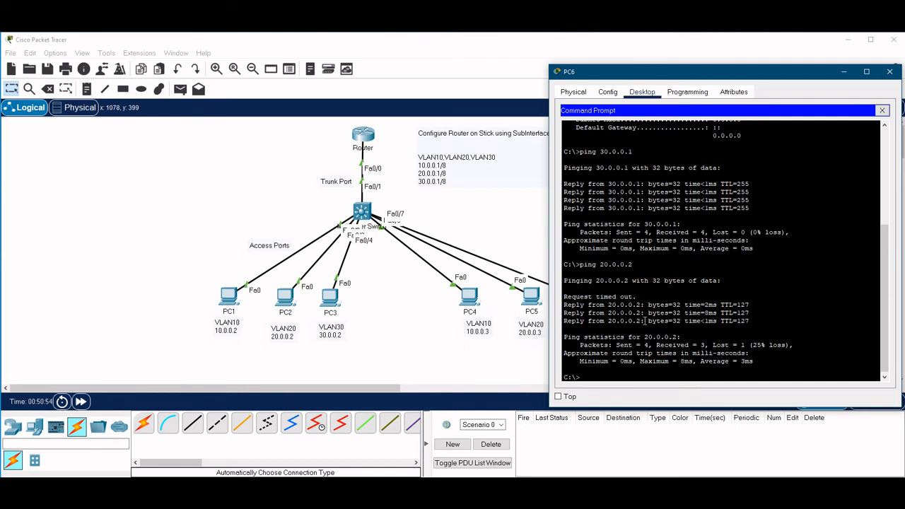
Step: In the router's privileged mode, display the routing table with sh ip route and try sh vlan
click(368, 138)
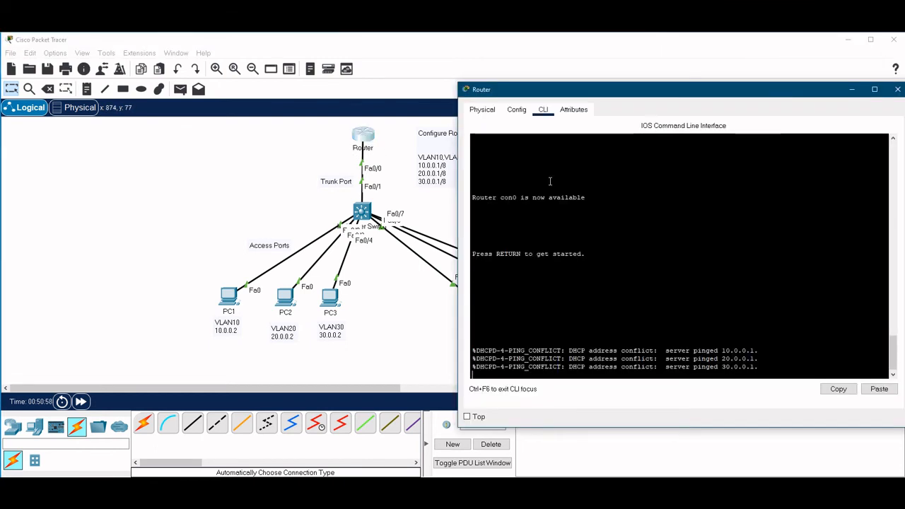
key(Return)
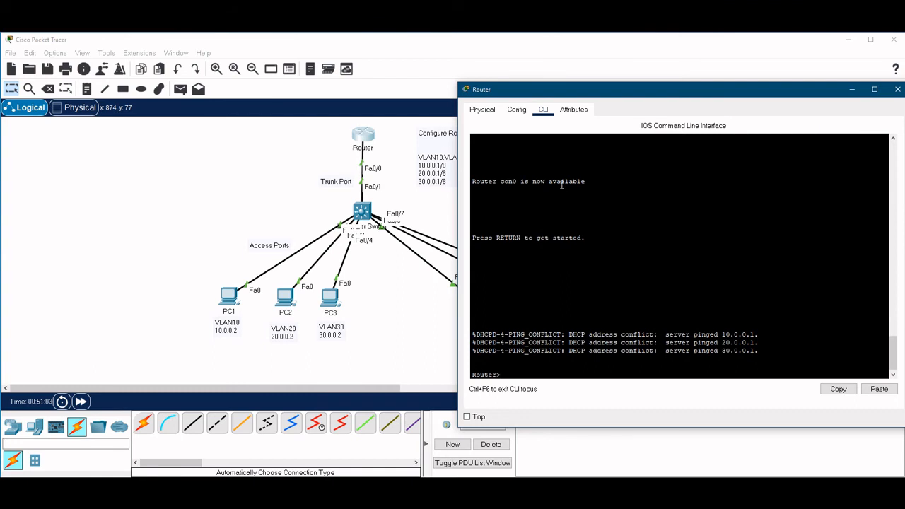
text(en)
key(Return)
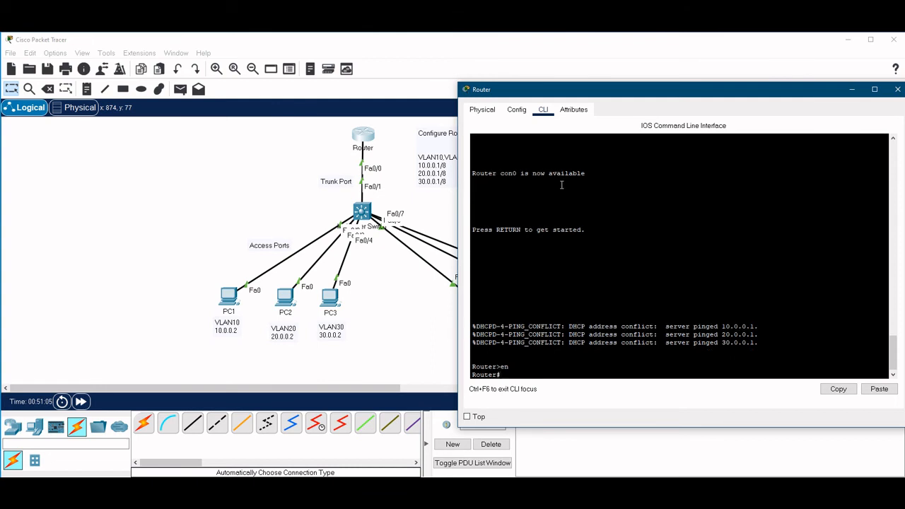
text(sh ip route)
key(Return)
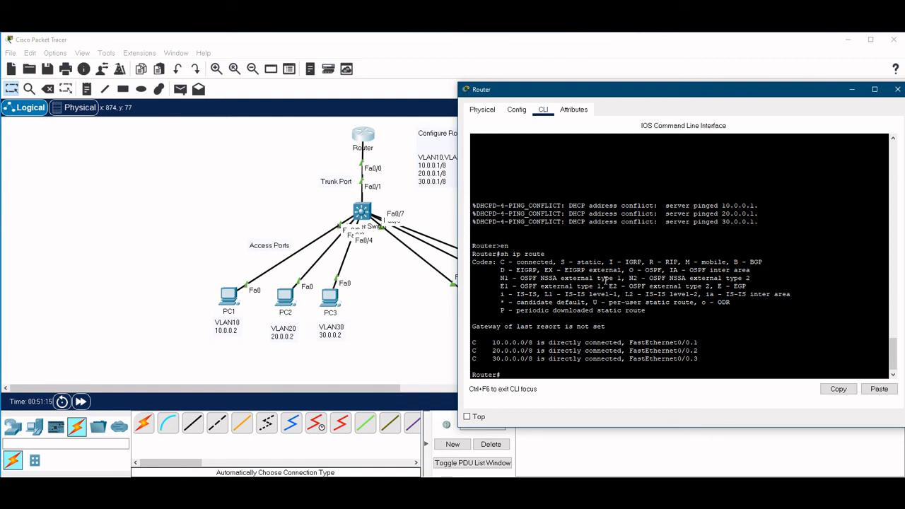
text(sh vlan)
key(Return)
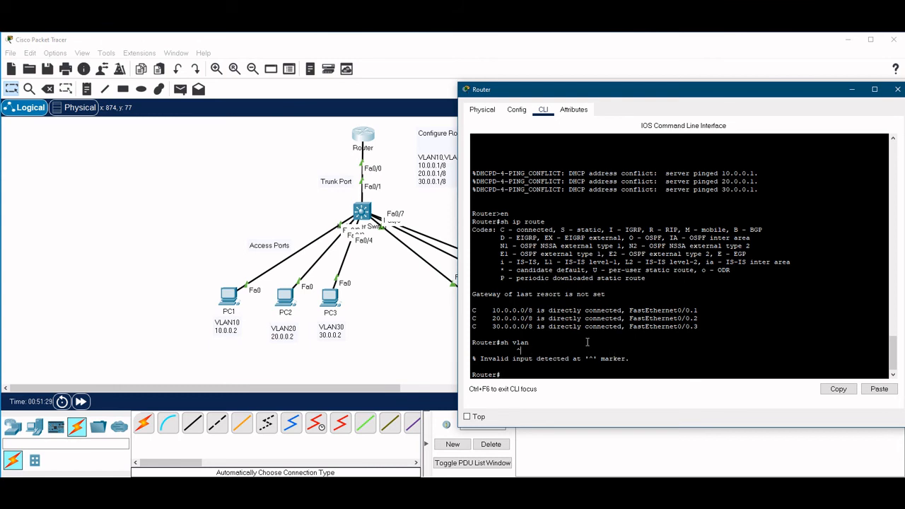
Step: Run sh vlan on the multilayer switch and examine which ports are assigned to VLANs 10, 20 and 30
click(364, 211)
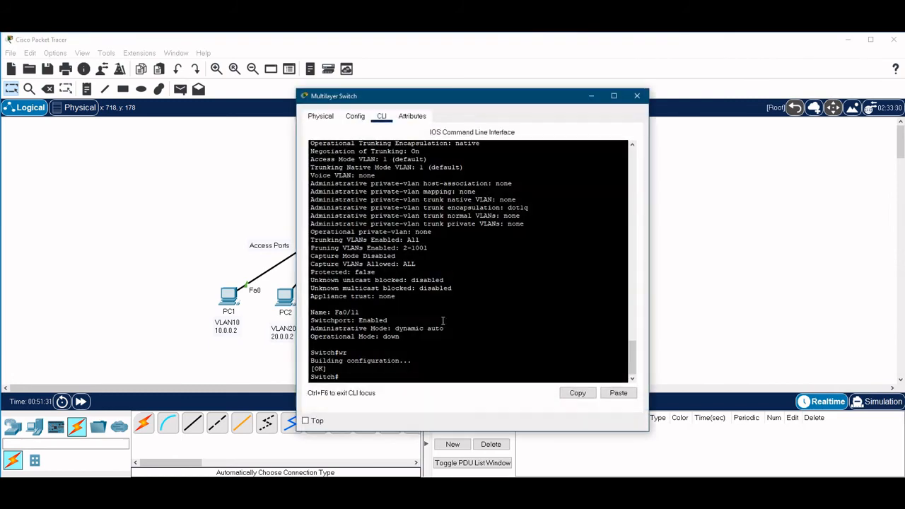
key(Return)
text(sh vlan)
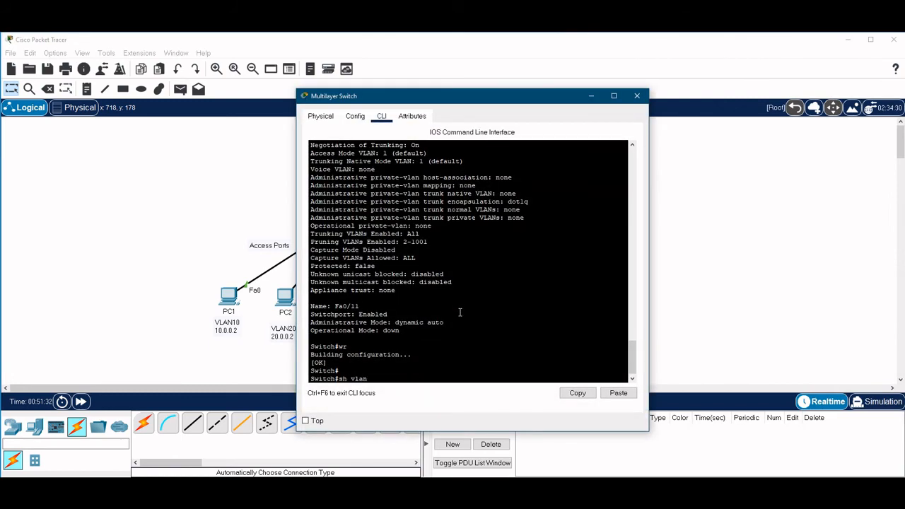
key(Return)
scroll(417, 304, up, 3)
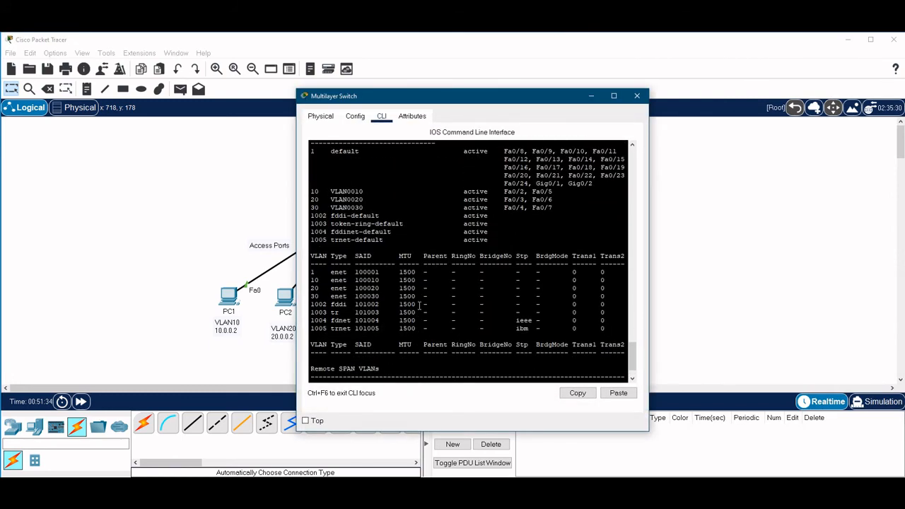
drag(564, 239, 311, 220)
click(399, 285)
scroll(405, 293, down, 3)
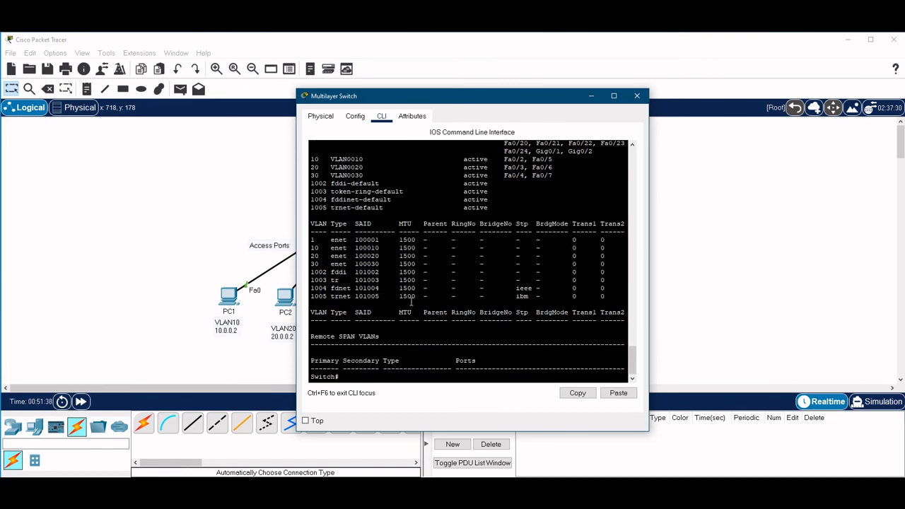
drag(439, 97, 612, 71)
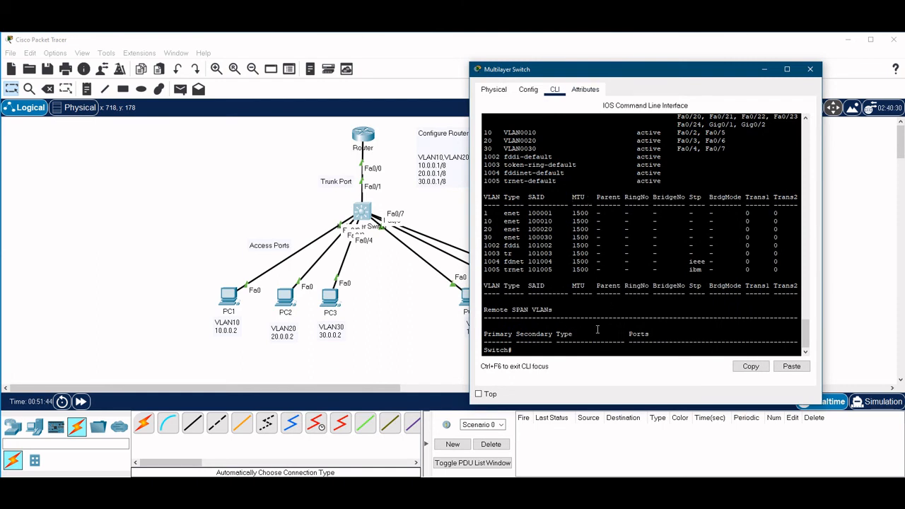
scroll(591, 254, up, 3)
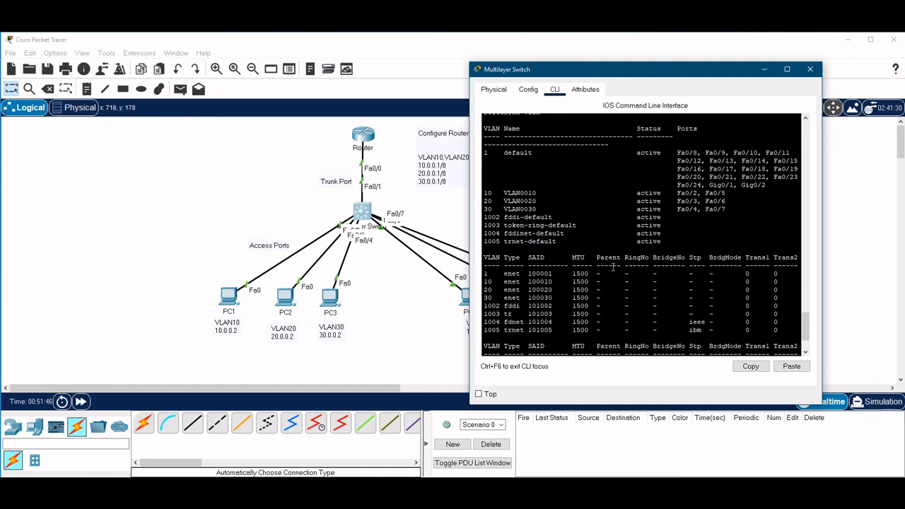
scroll(613, 268, down, 3)
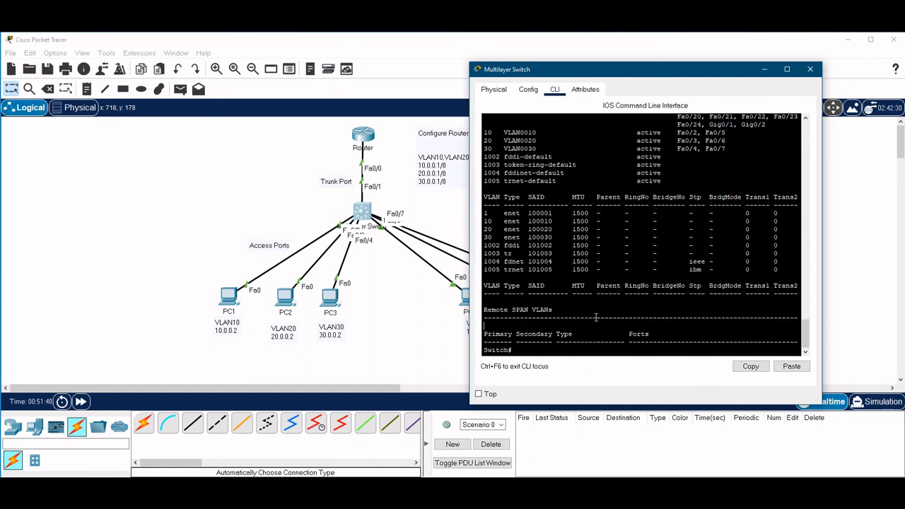
Step: Show the switch's running configuration with sh run and review the trunk and access port settings through to interface Vlan1
key(BackSpace)
key(BackSpace)
key(BackSpace)
text(sh run)
key(Return)
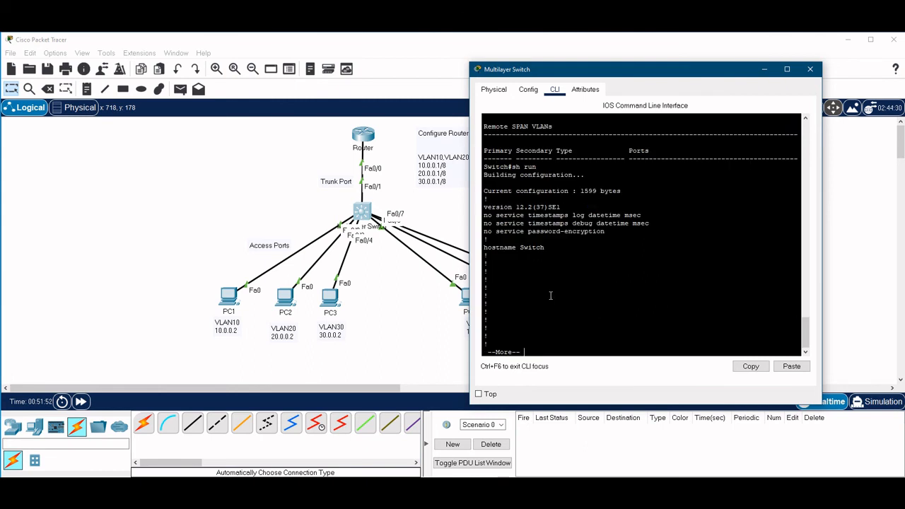
key(space)
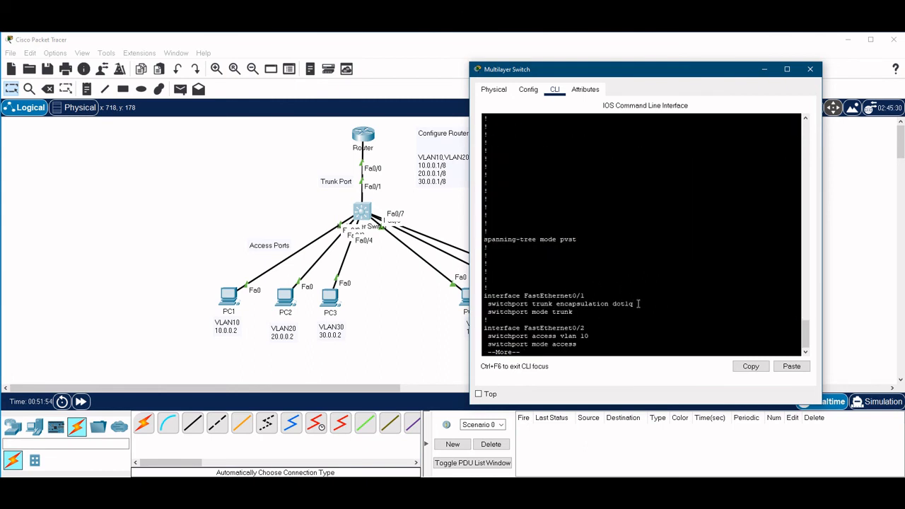
drag(639, 304, 483, 296)
key(space)
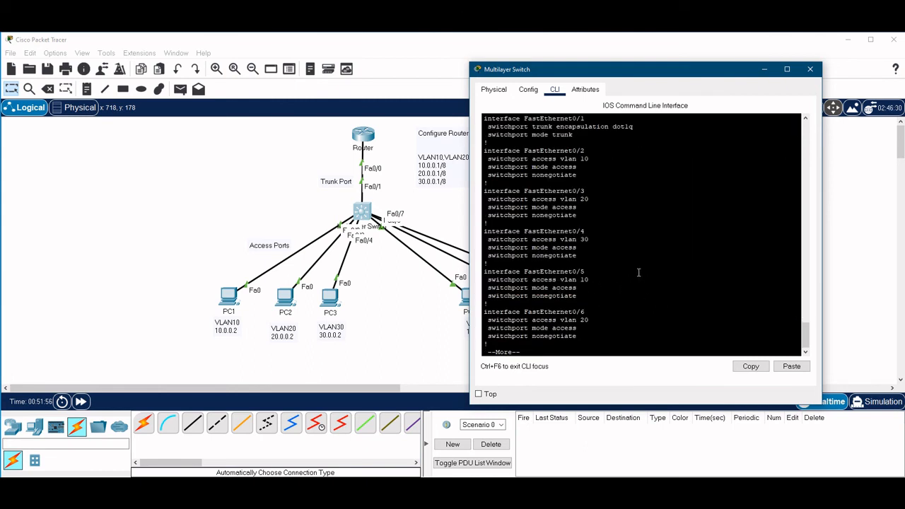
key(space)
key(space)
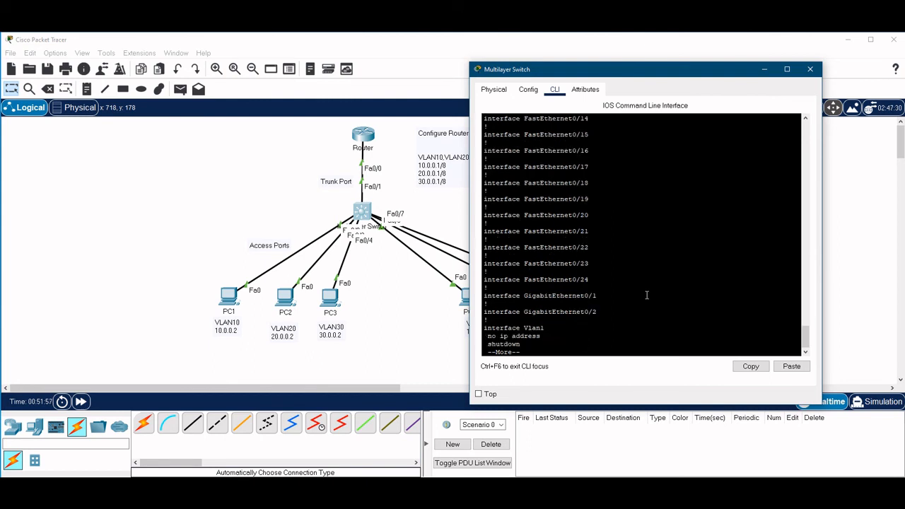
Step: Quit the configuration listing and check the switch's routing information with sh ip route
text(qsh ip )
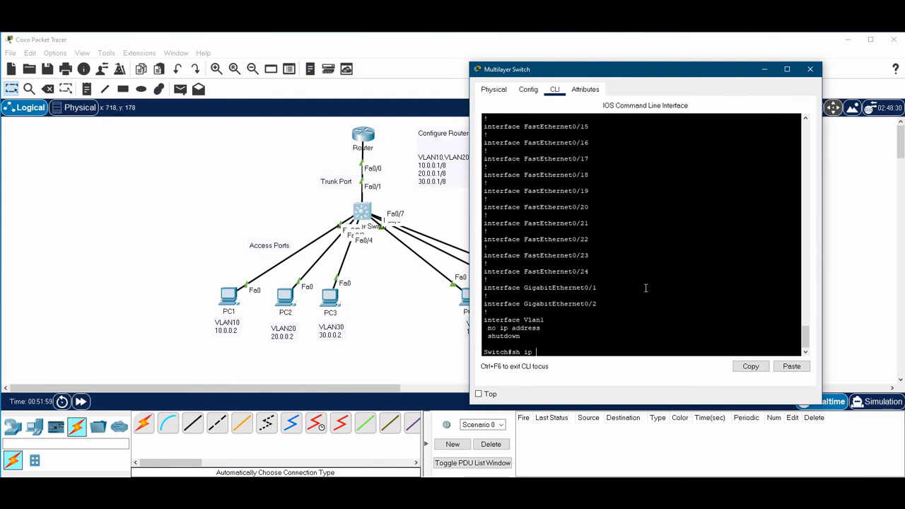
text(route)
key(Return)
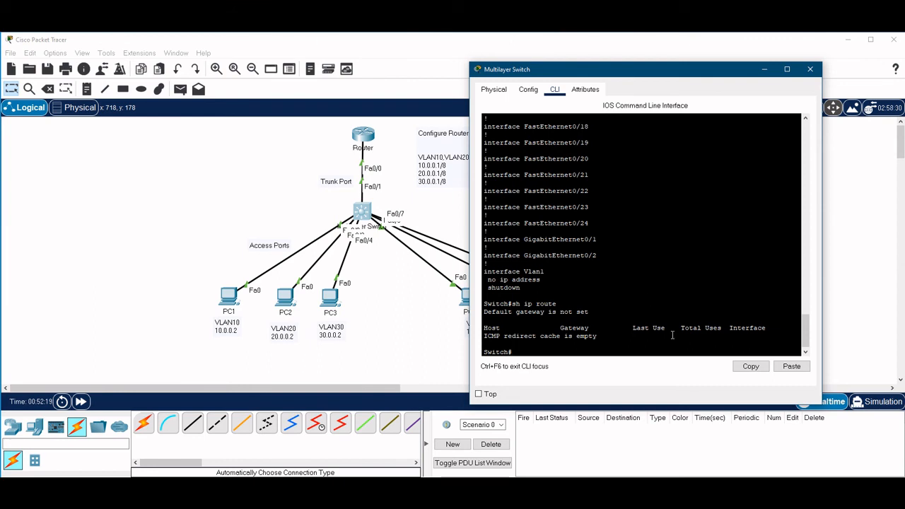
Step: Return to PC6's command prompt and ping the VLAN 10 gateway 10.0.0.1
click(495, 493)
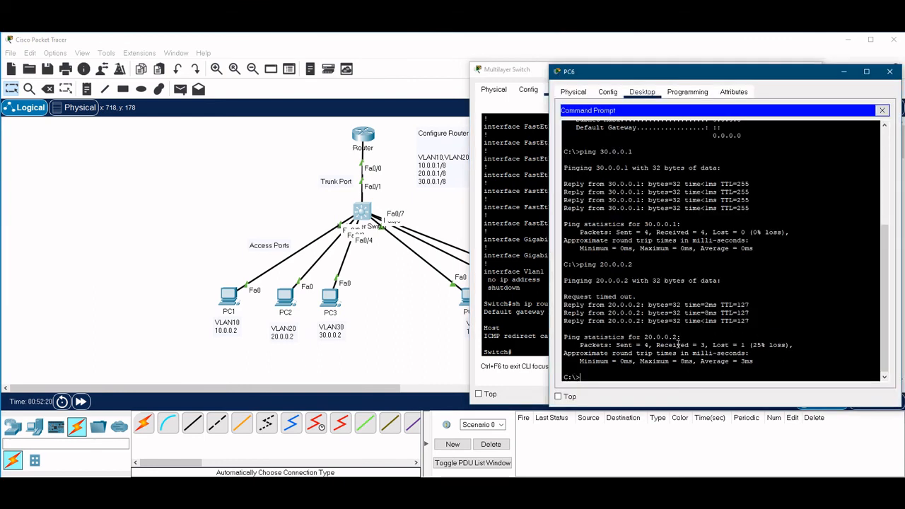
click(678, 344)
text(ping 10.0.0.1)
key(BackSpace)
text(.1)
key(Return)
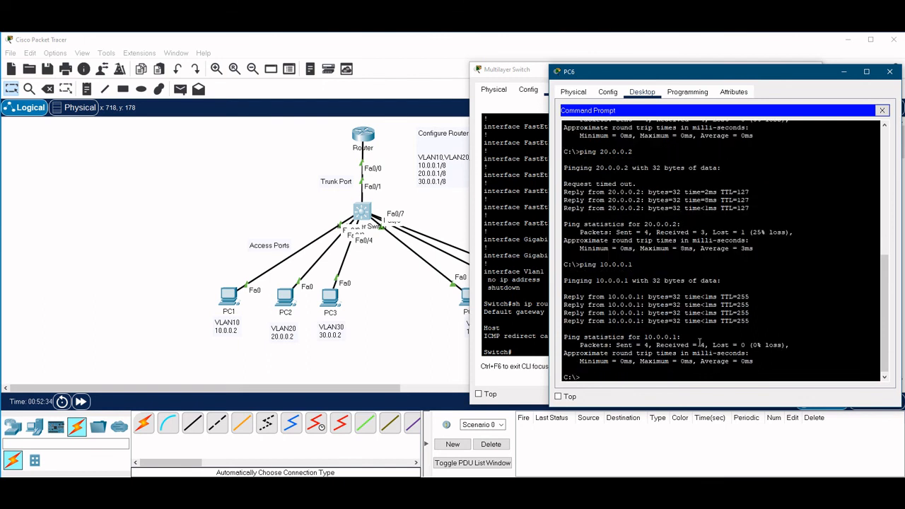
Step: Ping the VLAN 20 gateway 20.0.0.1 from PC6's command prompt
text(ping 20.0.0.1)
key(Return)
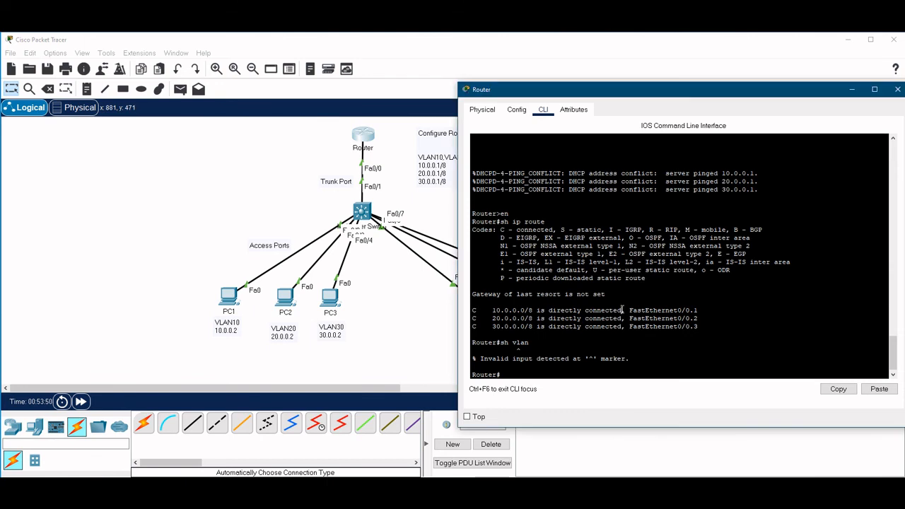
Step: Show the router's DHCP address bindings with sh ip dhcp binding
text(sh ip dhcp)
key(Tab)
text(bind)
key(Tab)
key(Return)
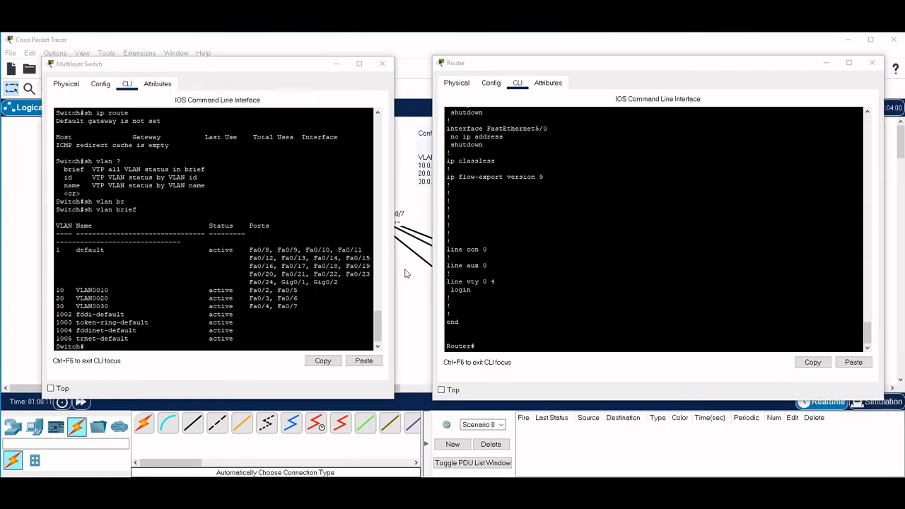
Step: Highlight the VLAN 10, 20 and 30 rows with their ports in the multilayer switch's VLAN brief listing, and return to the topology
click(162, 68)
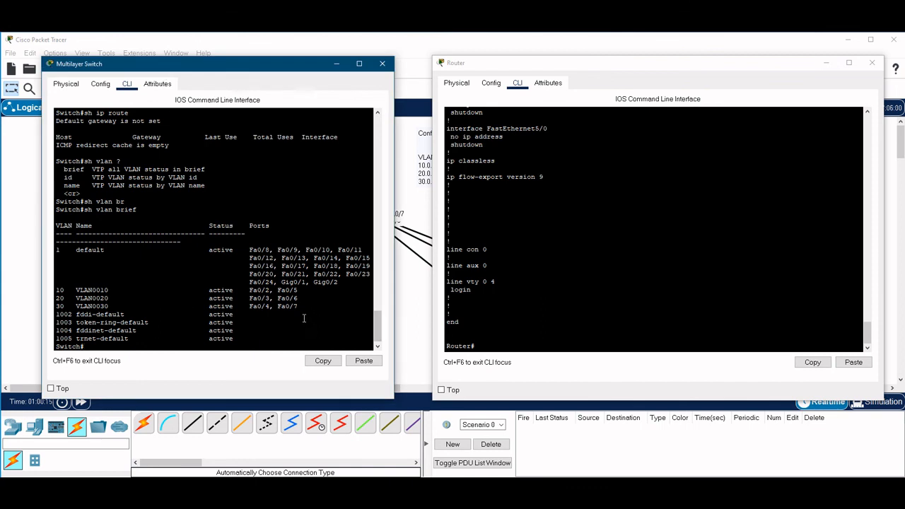
drag(300, 308, 57, 290)
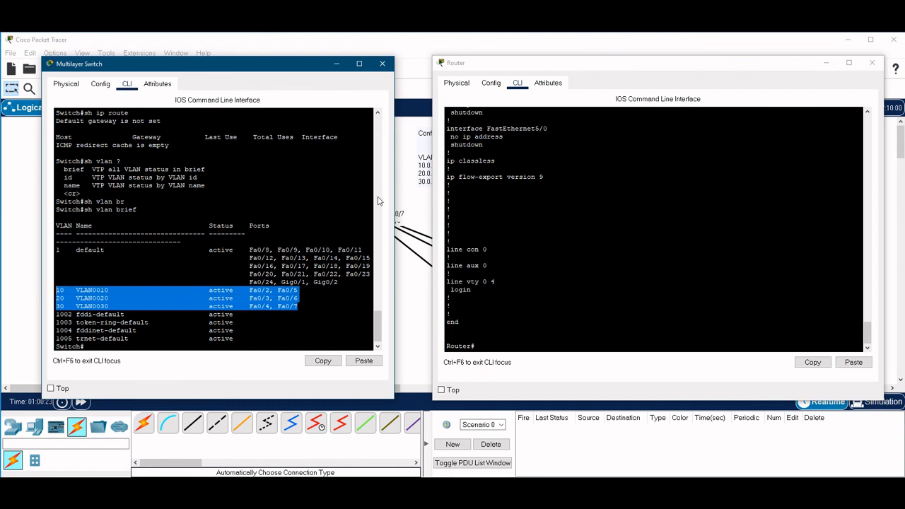
click(415, 304)
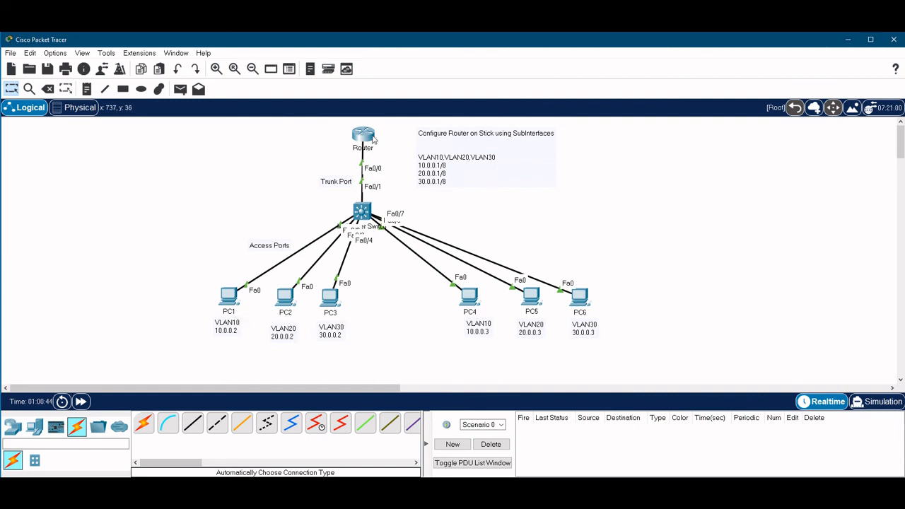
Step: Review the router's command line, return to the topology, and inspect PC1, PC2 and the multilayer switch's port and VLAN summary
mouse_move(365, 137)
key(alt+Tab)
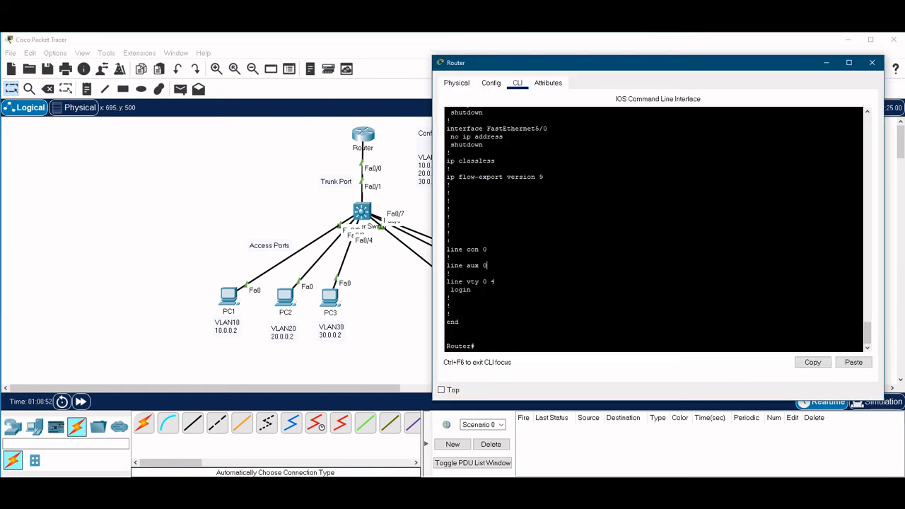
click(379, 308)
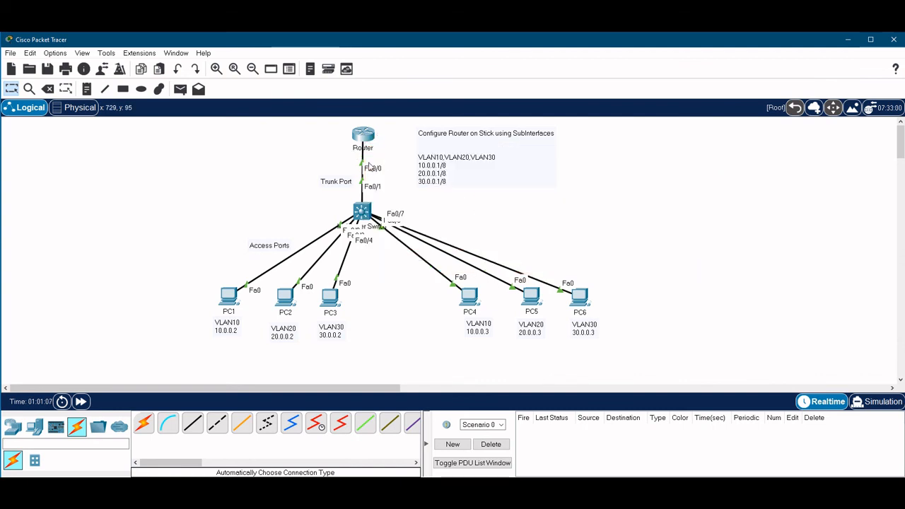
mouse_move(232, 316)
mouse_move(290, 304)
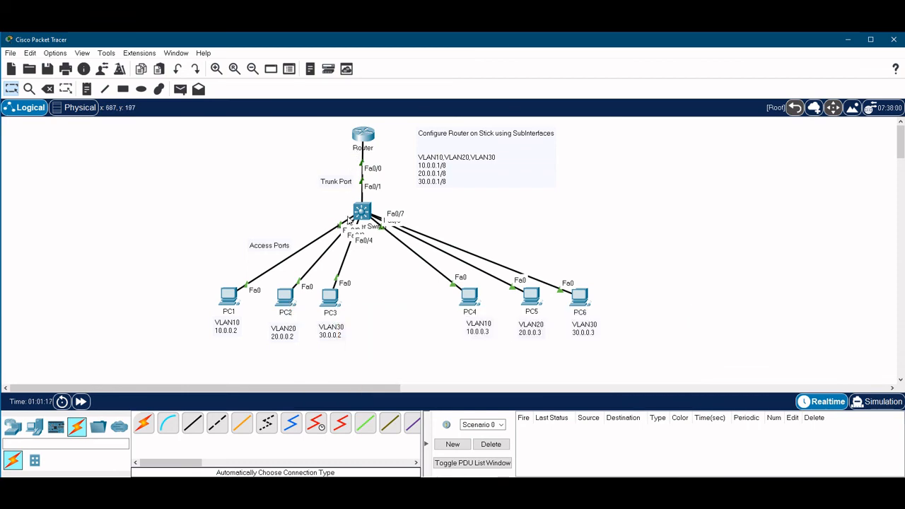
mouse_move(350, 219)
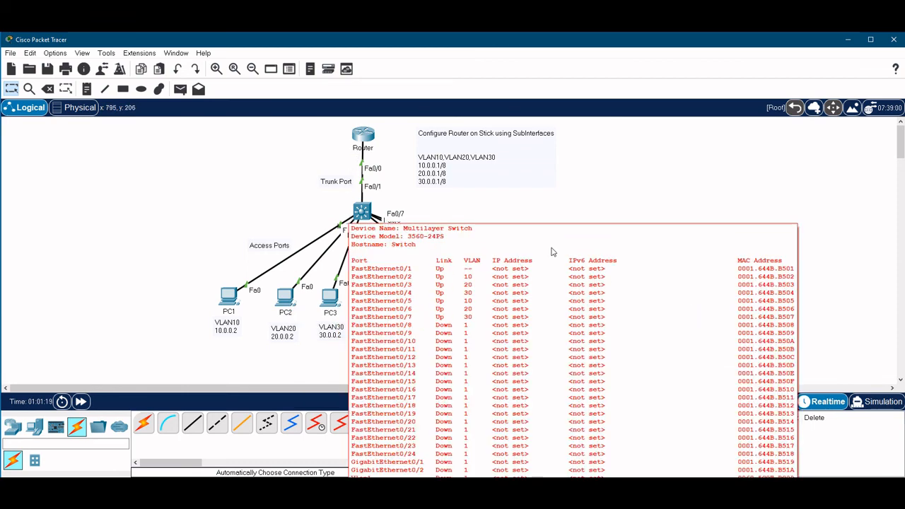